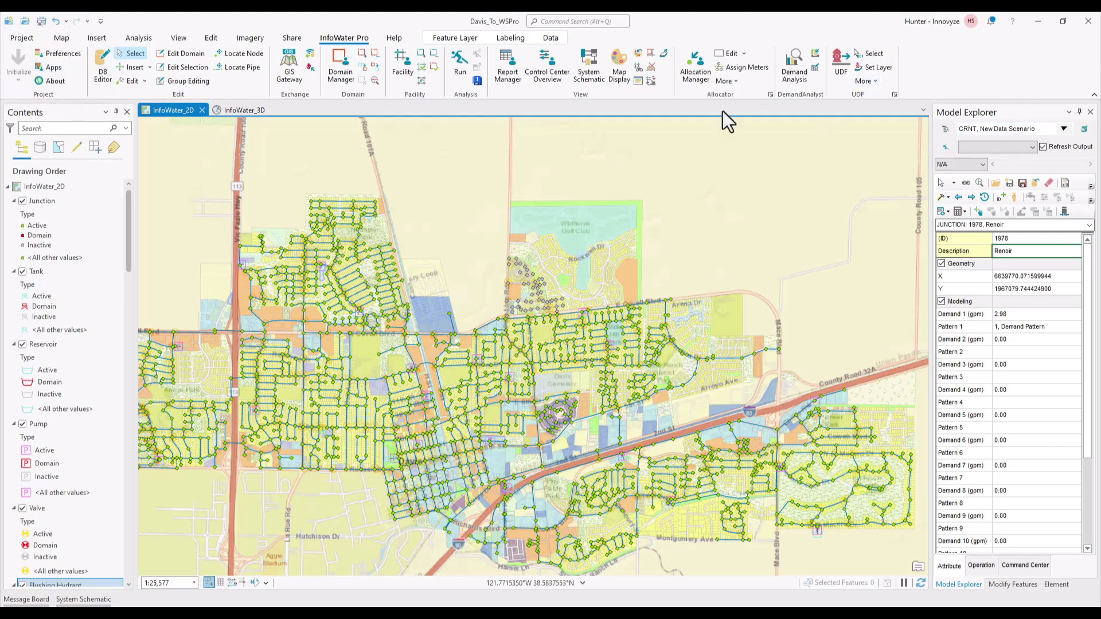
Step: Open the App Manager from the Apps button on the InfoWater Pro ribbon
{"action": "left_click", "coordinate": [55, 69]}
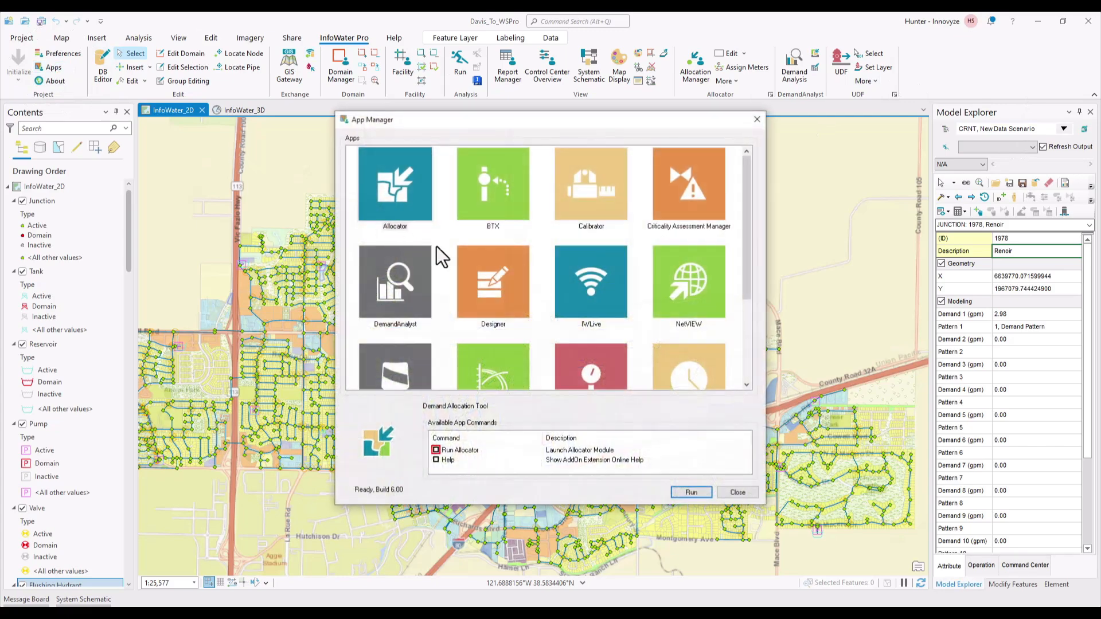
Step: Launch IWLive and select the CRNTMAXDAY and CRNTMINDAY scenarios for export
{"action": "left_click", "coordinate": [590, 298]}
{"action": "double_click", "coordinate": [587, 291]}
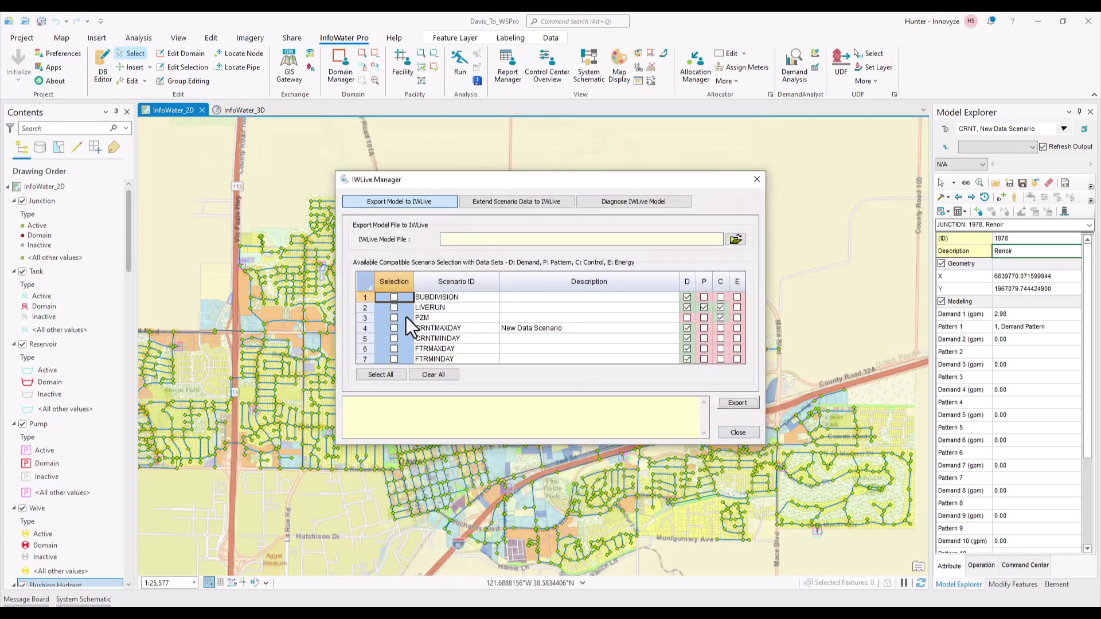
{"action": "left_click", "coordinate": [393, 328]}
{"action": "left_click", "coordinate": [394, 339]}
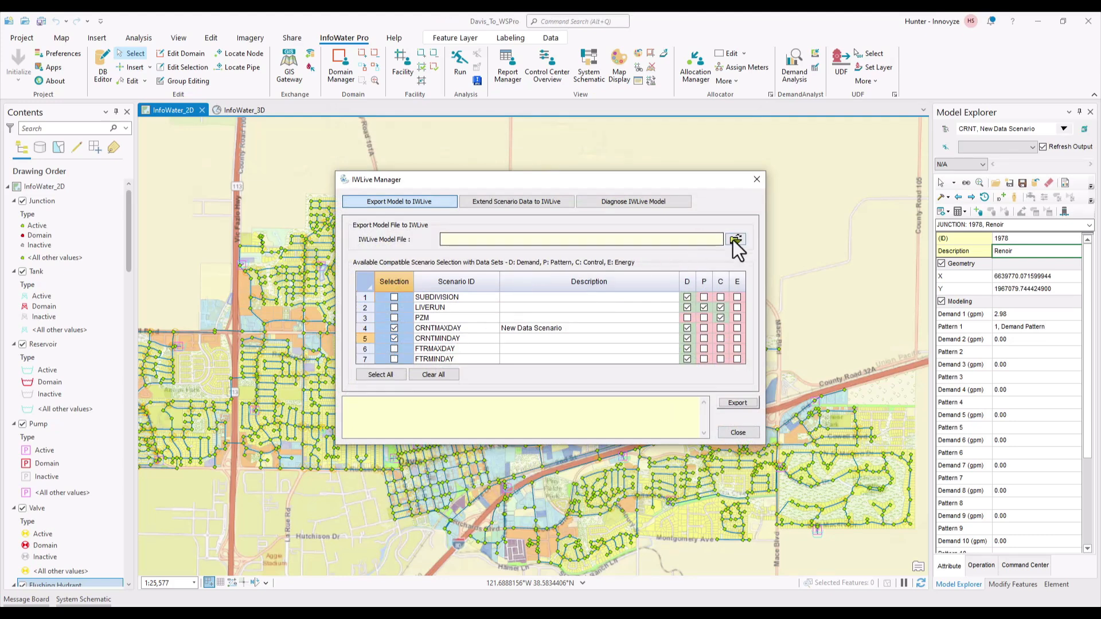
Step: Save the export as 'Davis Current Export' and close the IWLive window
{"action": "left_click", "coordinate": [734, 240]}
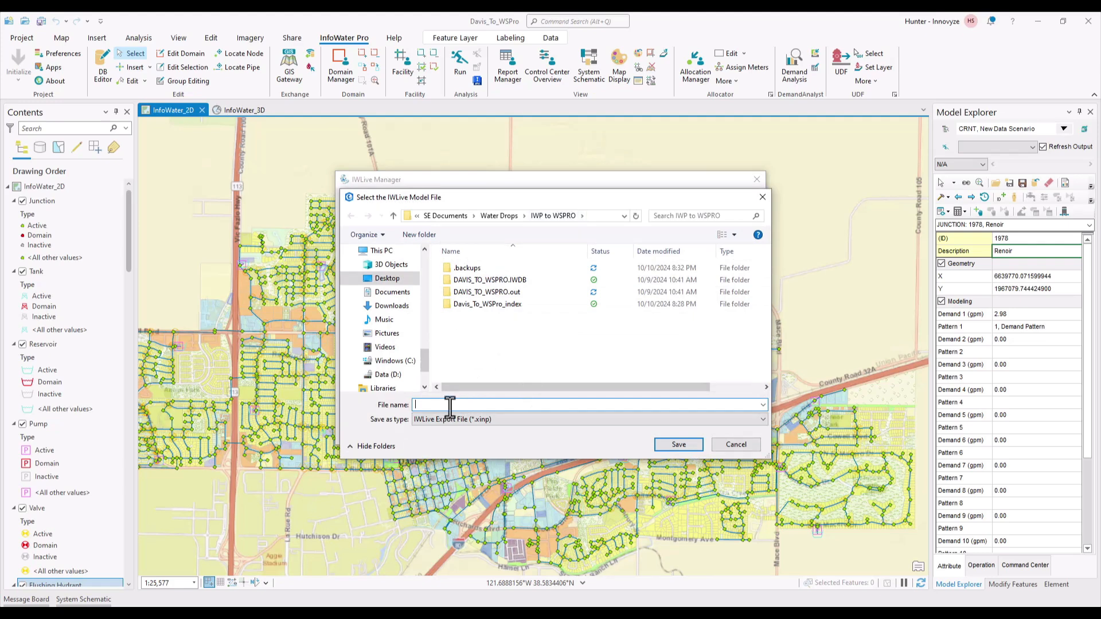
{"action": "type", "text": "Da"}
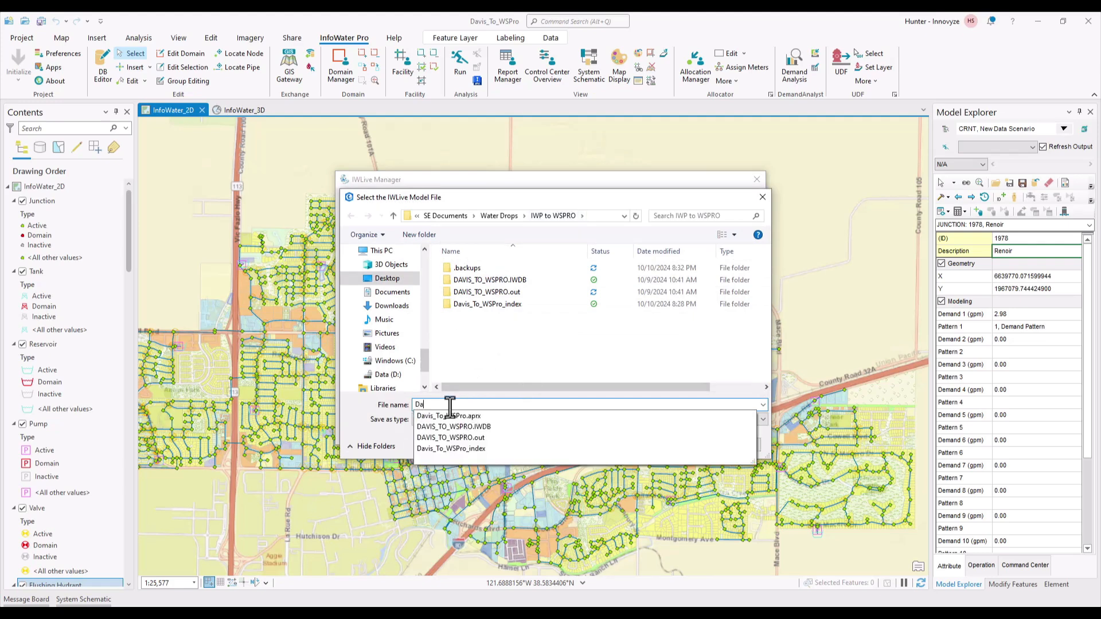
{"action": "type", "text": "vis Current Export"}
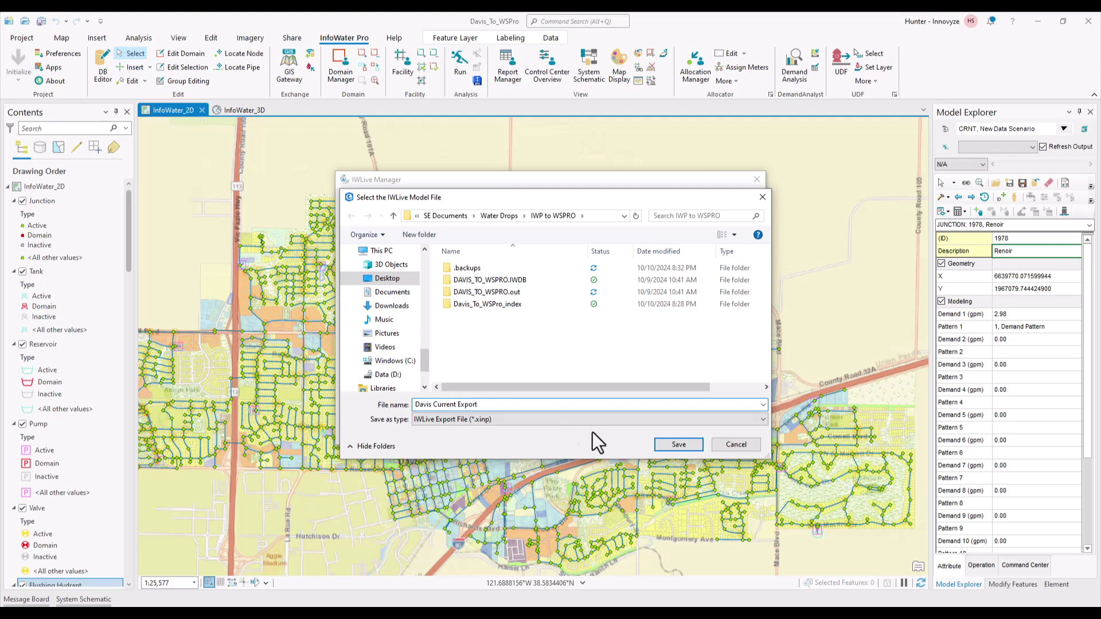
{"action": "left_click", "coordinate": [672, 446]}
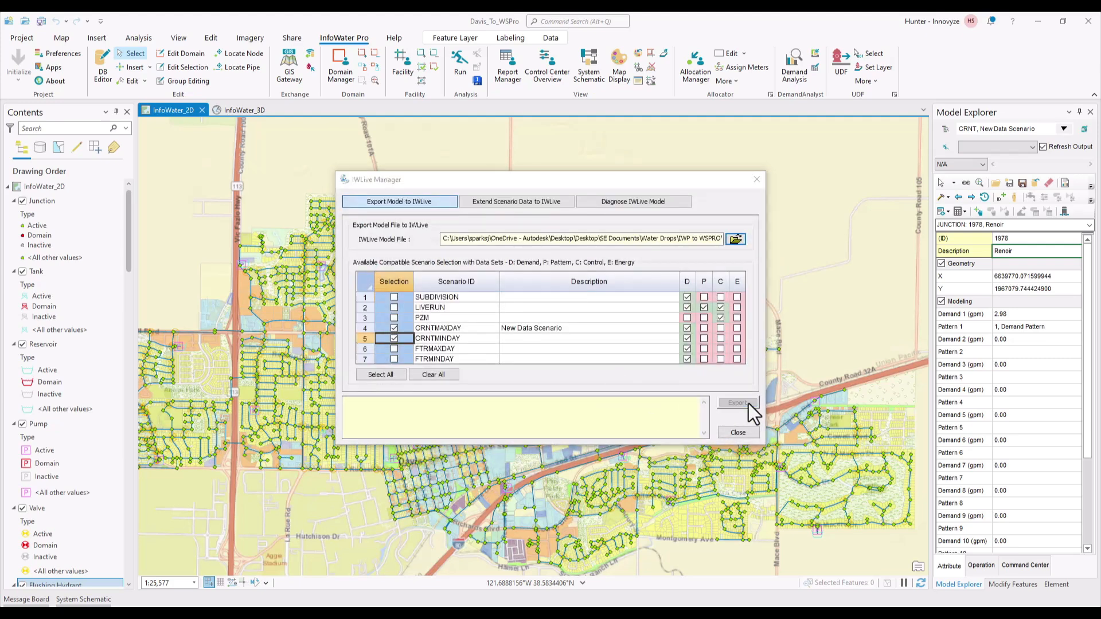
{"action": "left_click", "coordinate": [744, 432]}
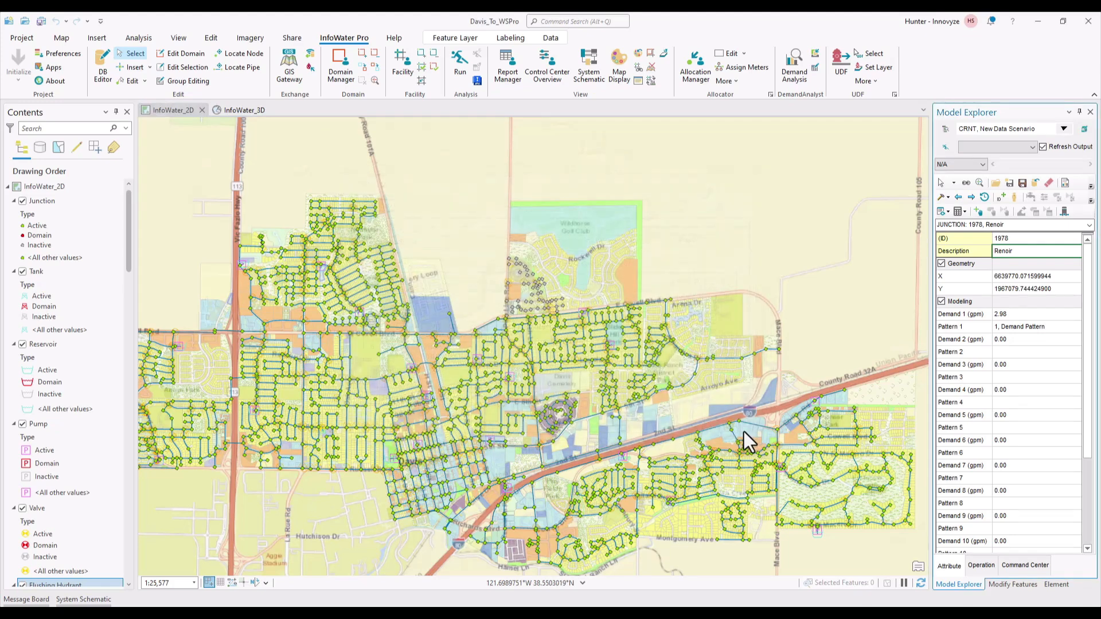
Step: Switch the active scenario from CRNT to FTRDEV, then return to the App Manager
{"action": "left_click", "coordinate": [1016, 130]}
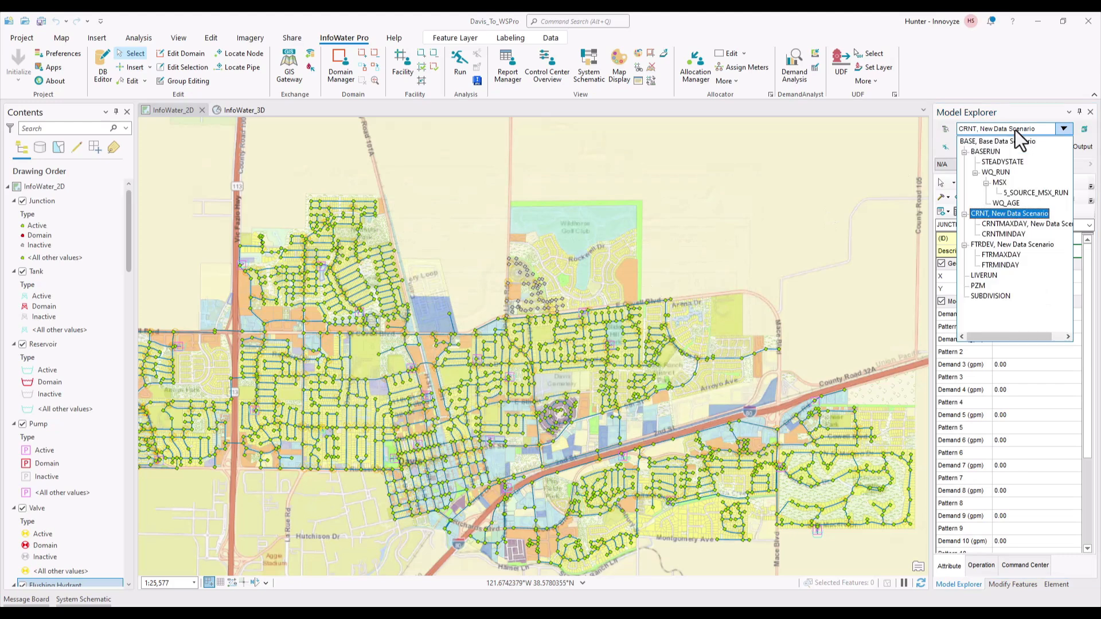
{"action": "left_click", "coordinate": [995, 245]}
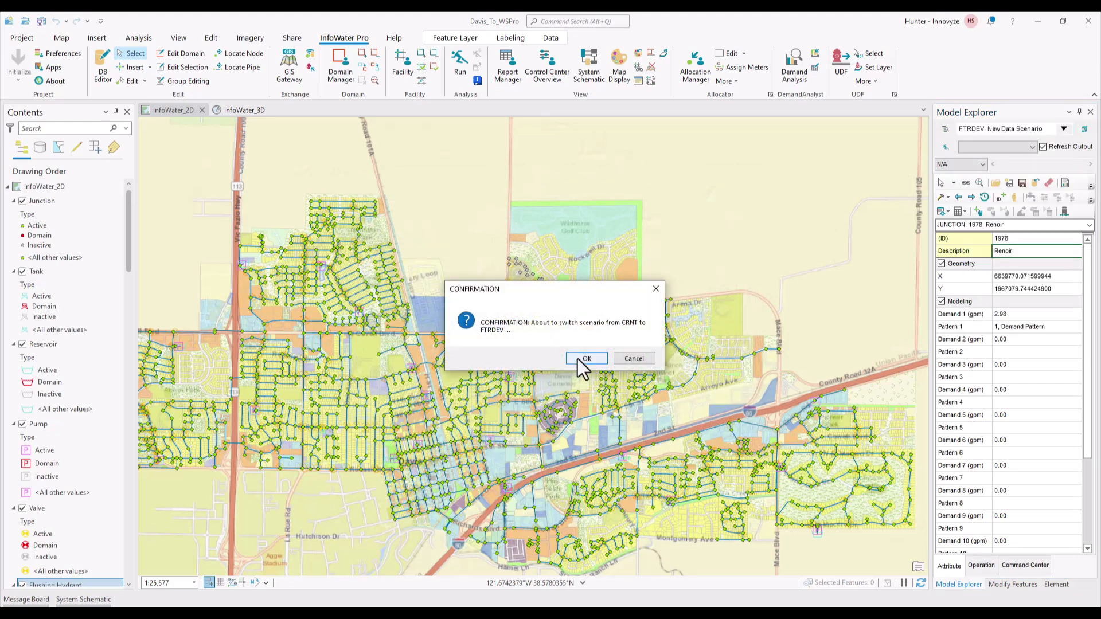
{"action": "left_click", "coordinate": [584, 358]}
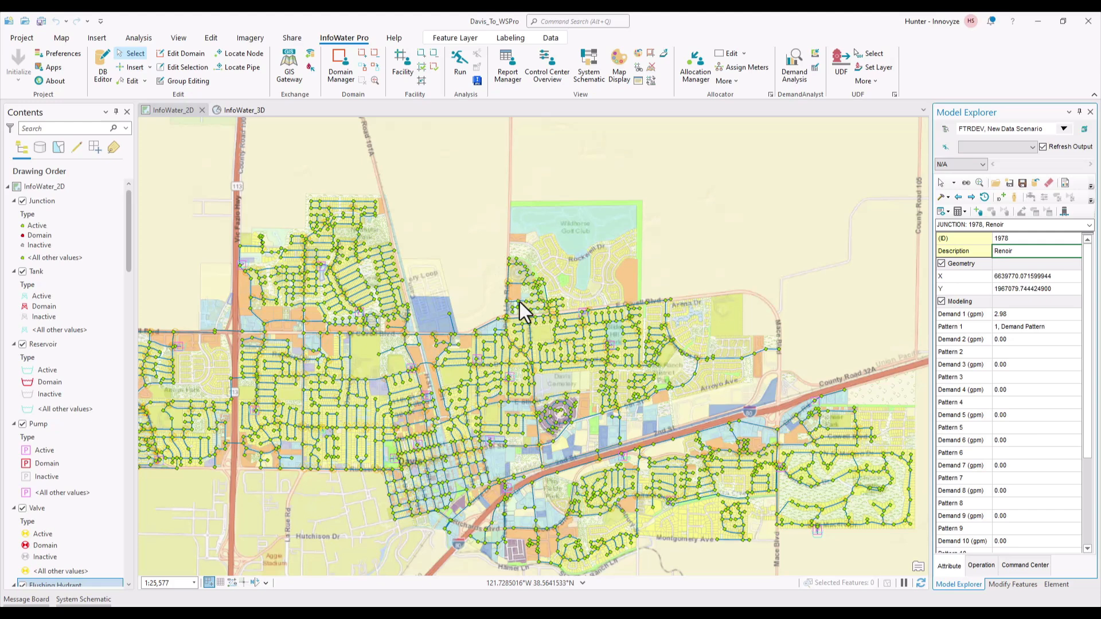
{"action": "left_click", "coordinate": [57, 64]}
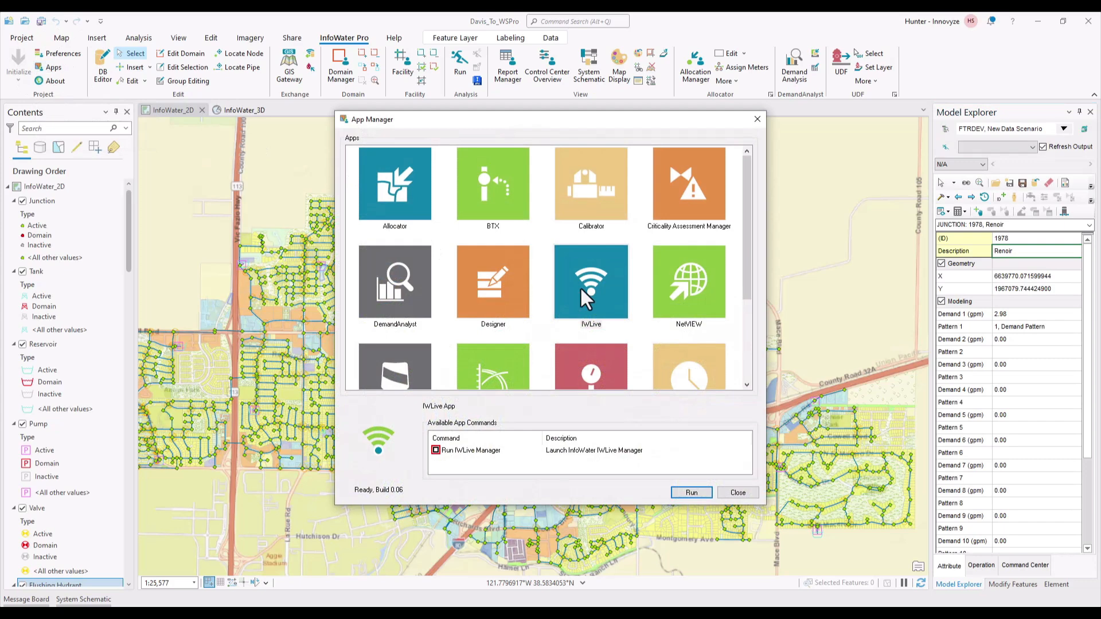
Step: Export the FTRMAXDAY and FTRMINDAY scenarios via IWLive to 'Davis Future Export'
{"action": "double_click", "coordinate": [580, 286]}
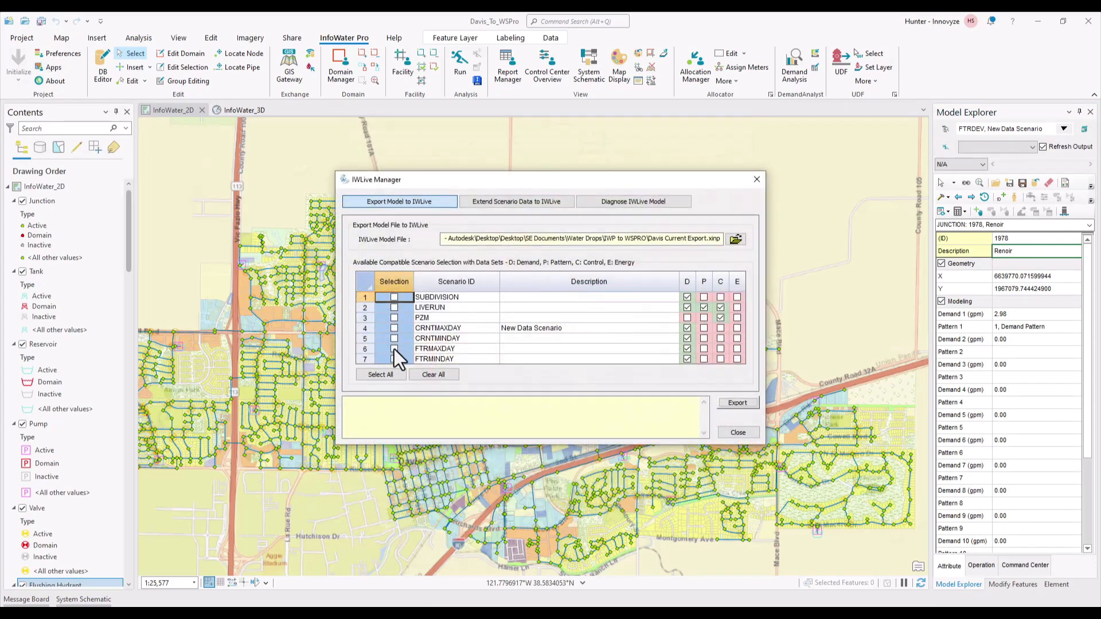
{"action": "left_click", "coordinate": [394, 348]}
{"action": "left_click", "coordinate": [735, 239]}
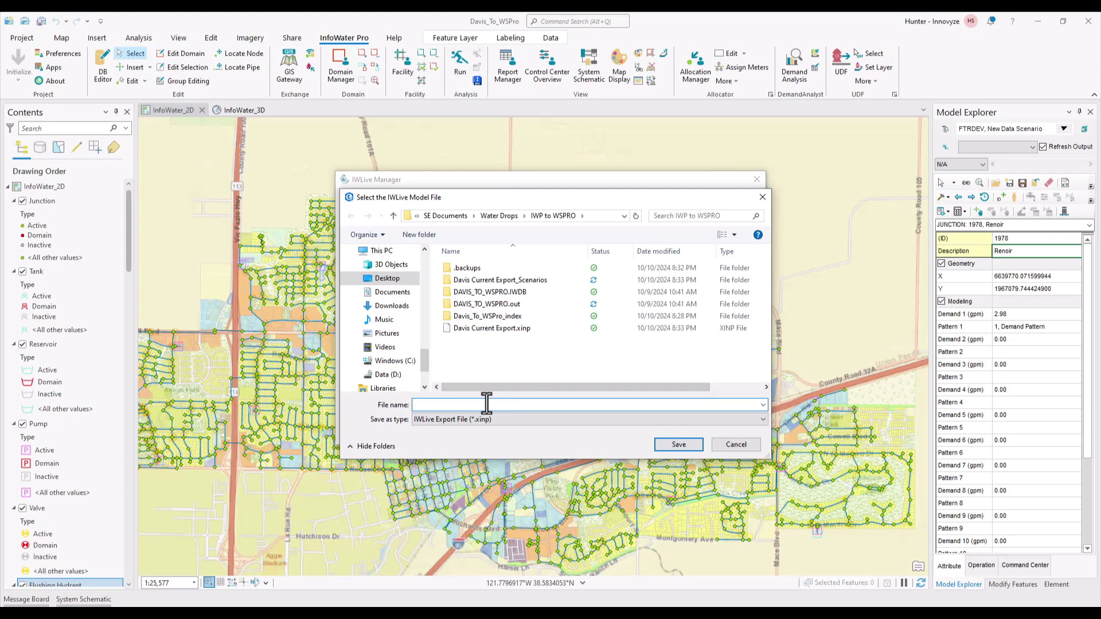
{"action": "type", "text": "Davis Future Export"}
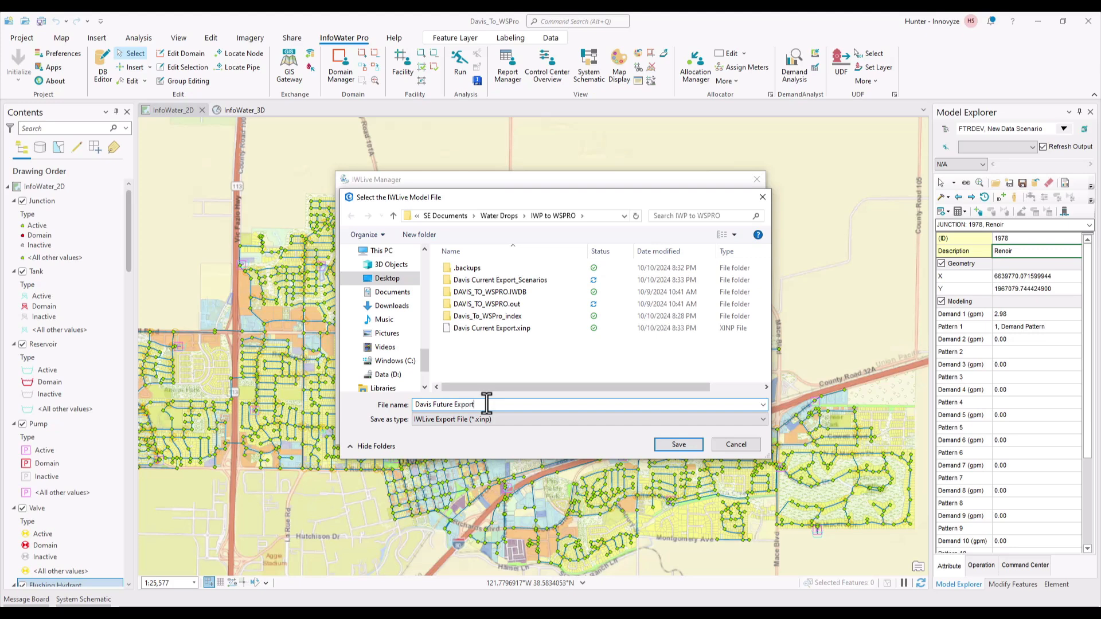
{"action": "key", "text": "Return"}
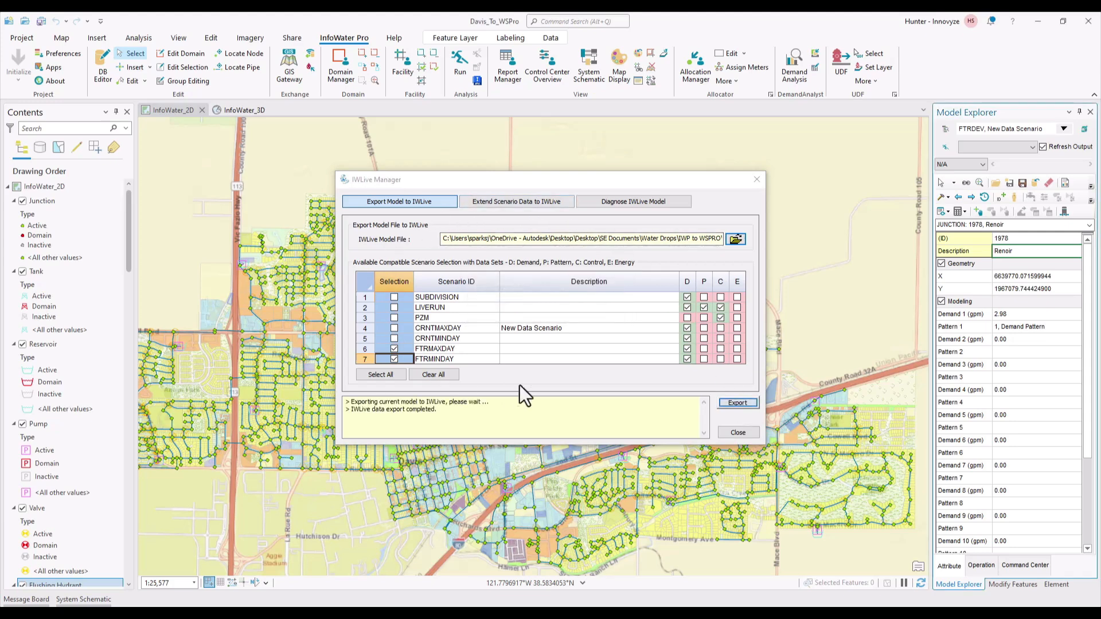
{"action": "left_click", "coordinate": [739, 433]}
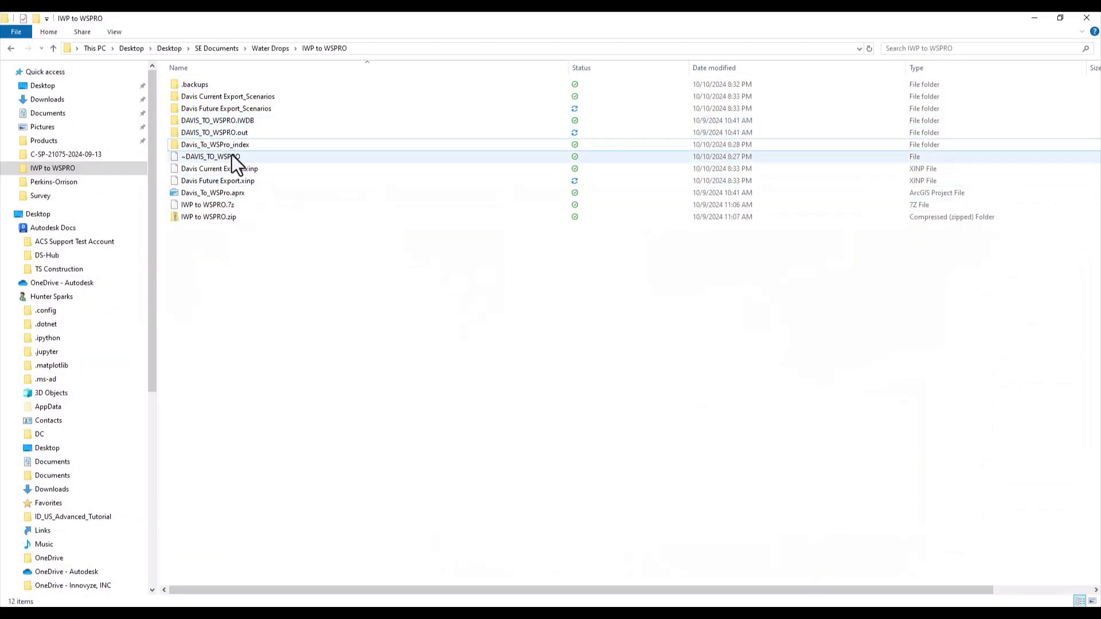
Step: Copy FTRMAXDAY.XINP and FTRMINDAY.XINP from the Davis Future Export_Scenarios folder
{"action": "left_click", "coordinate": [237, 107]}
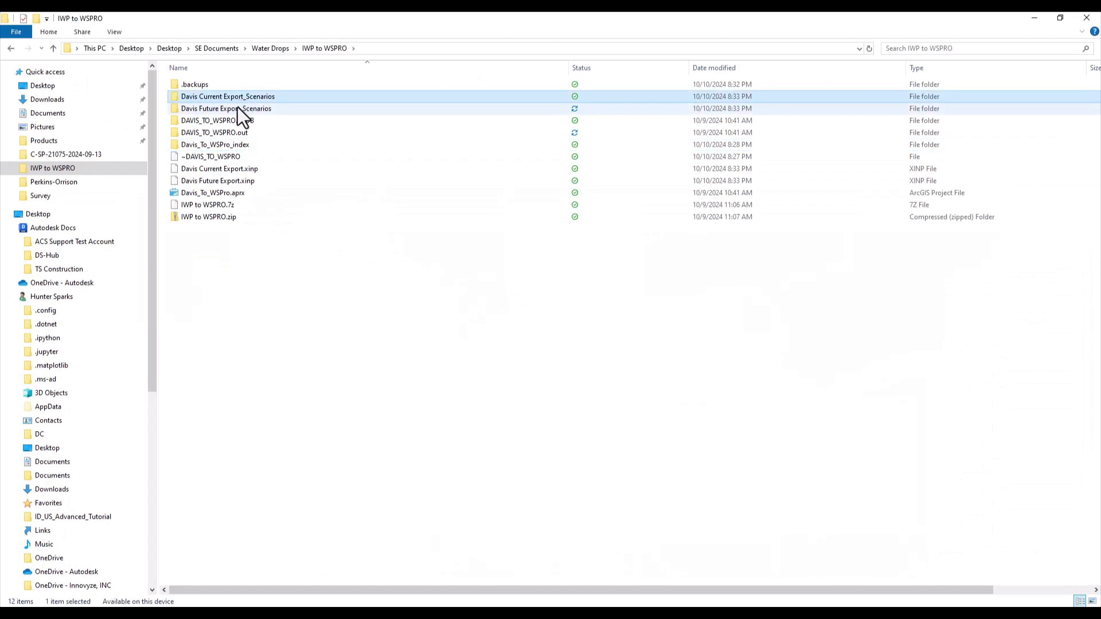
{"action": "double_click", "coordinate": [243, 111]}
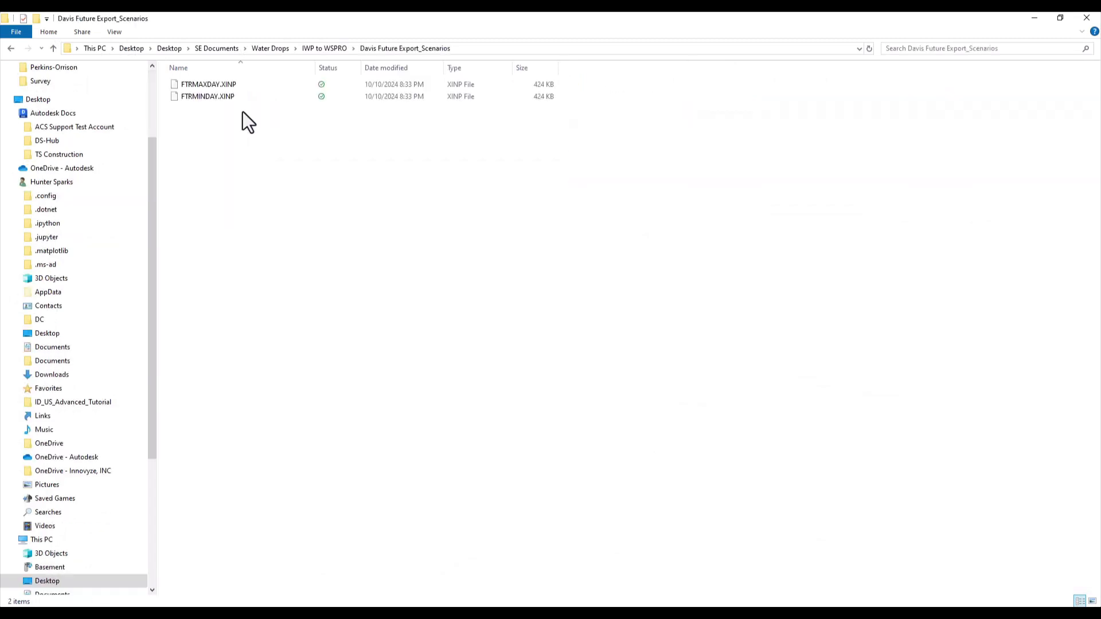
{"action": "left_click_drag", "start_coordinate": [233, 107], "coordinate": [208, 84]}
{"action": "right_click", "coordinate": [208, 84]}
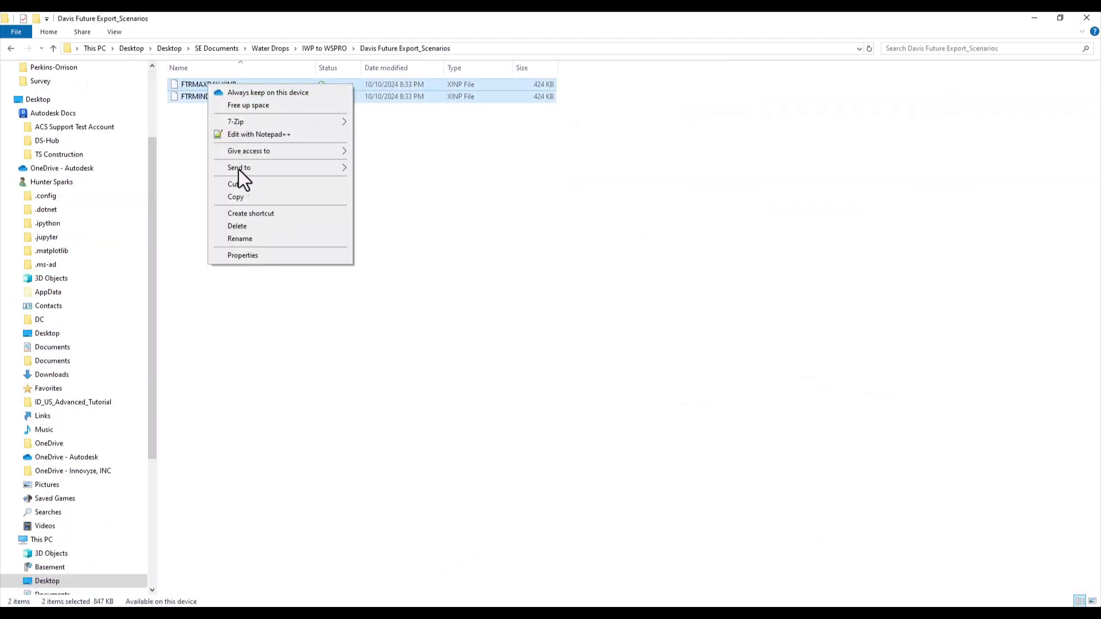
{"action": "left_click", "coordinate": [236, 197]}
Step: Paste both future scenario files into the Davis Current Export_Scenarios folder
{"action": "left_click", "coordinate": [325, 48]}
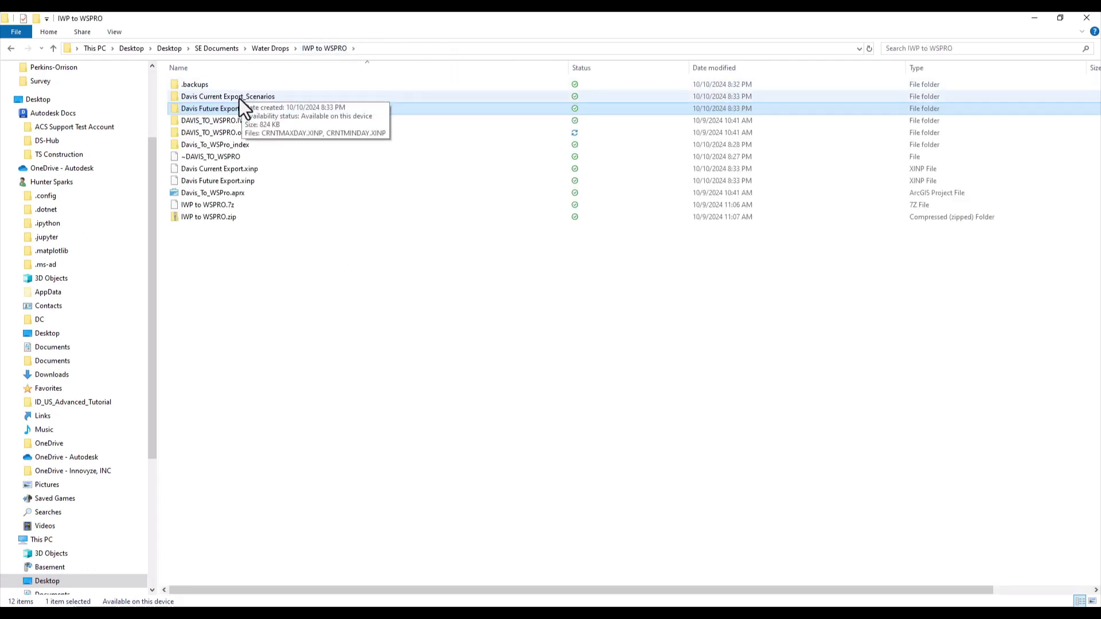
{"action": "double_click", "coordinate": [239, 97]}
{"action": "right_click", "coordinate": [233, 151]}
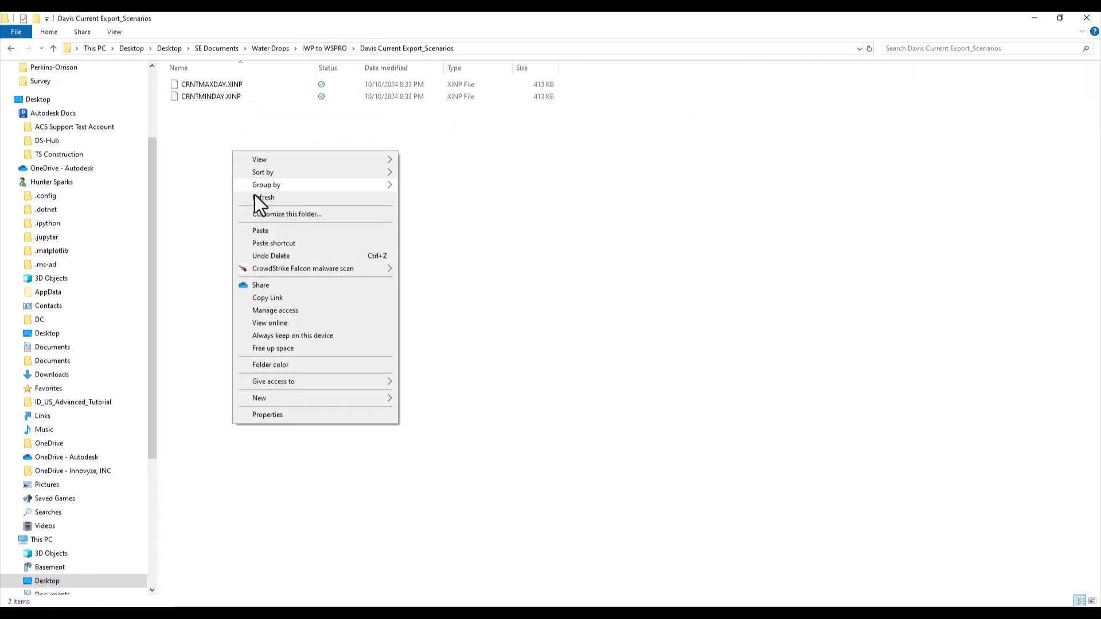
{"action": "left_click", "coordinate": [261, 230]}
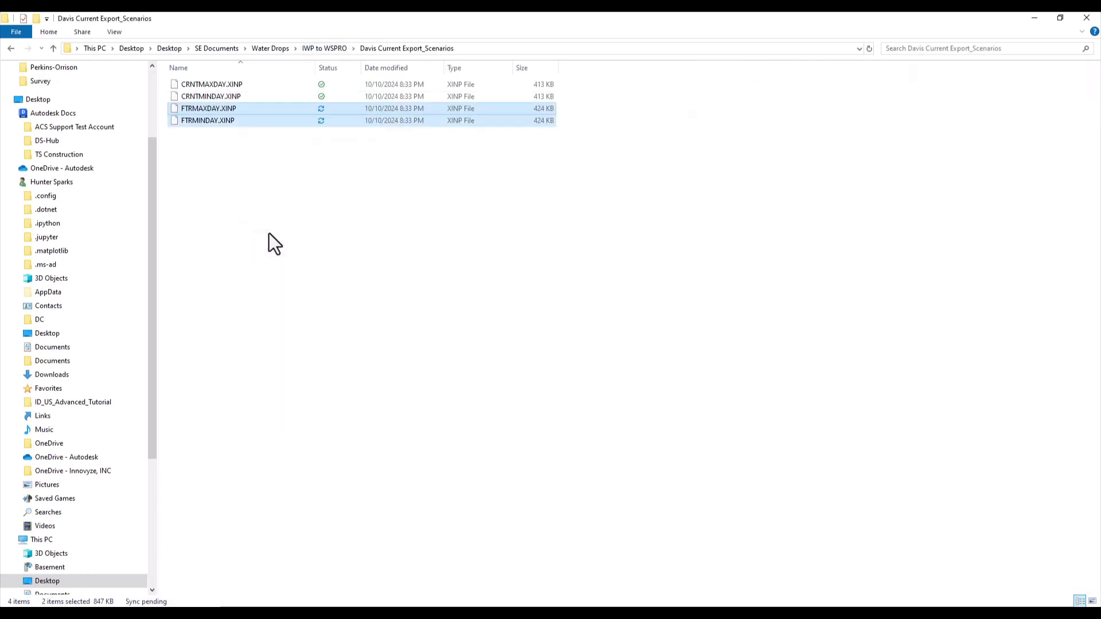
{"action": "left_click", "coordinate": [322, 164]}
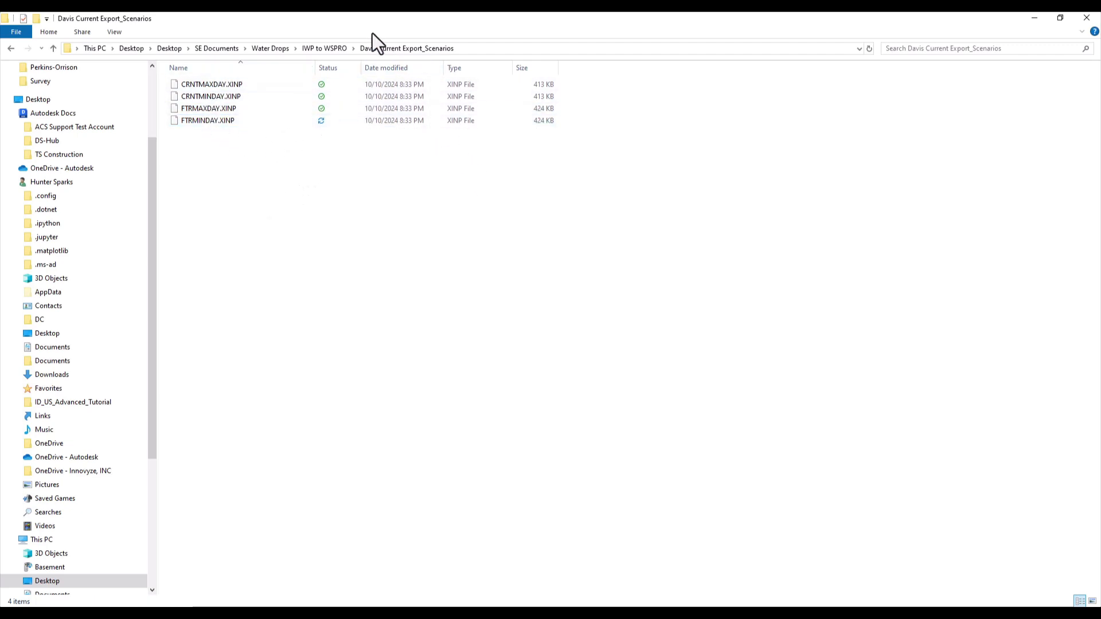
{"action": "left_click", "coordinate": [325, 47]}
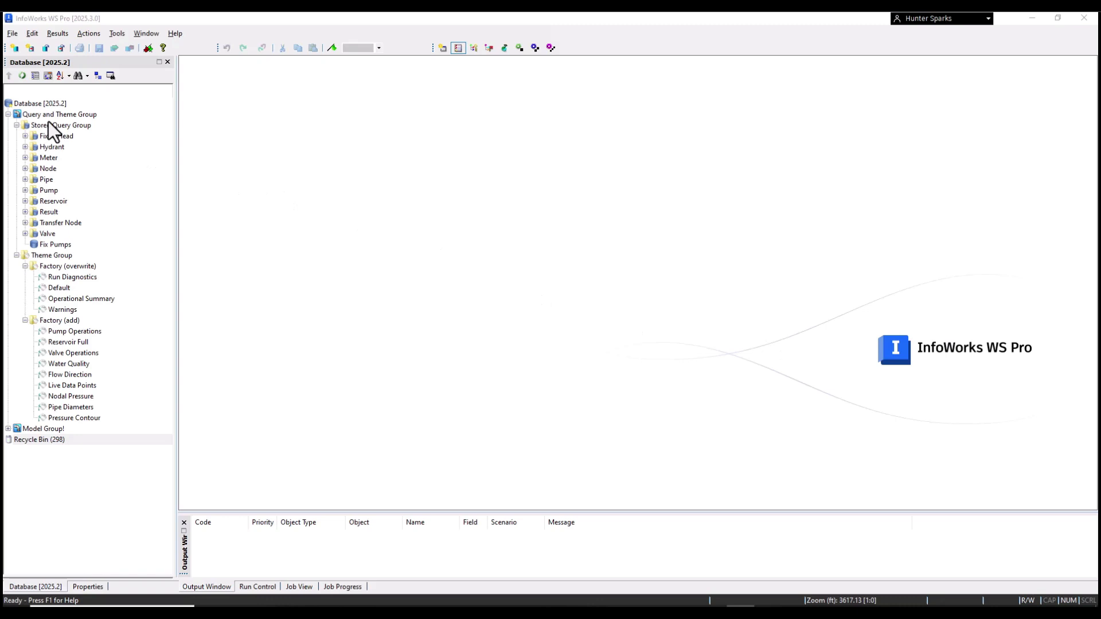
Step: Create a new model group named 'From IWP' under the database root
{"action": "right_click", "coordinate": [36, 102]}
{"action": "mouse_move", "coordinate": [76, 125]}
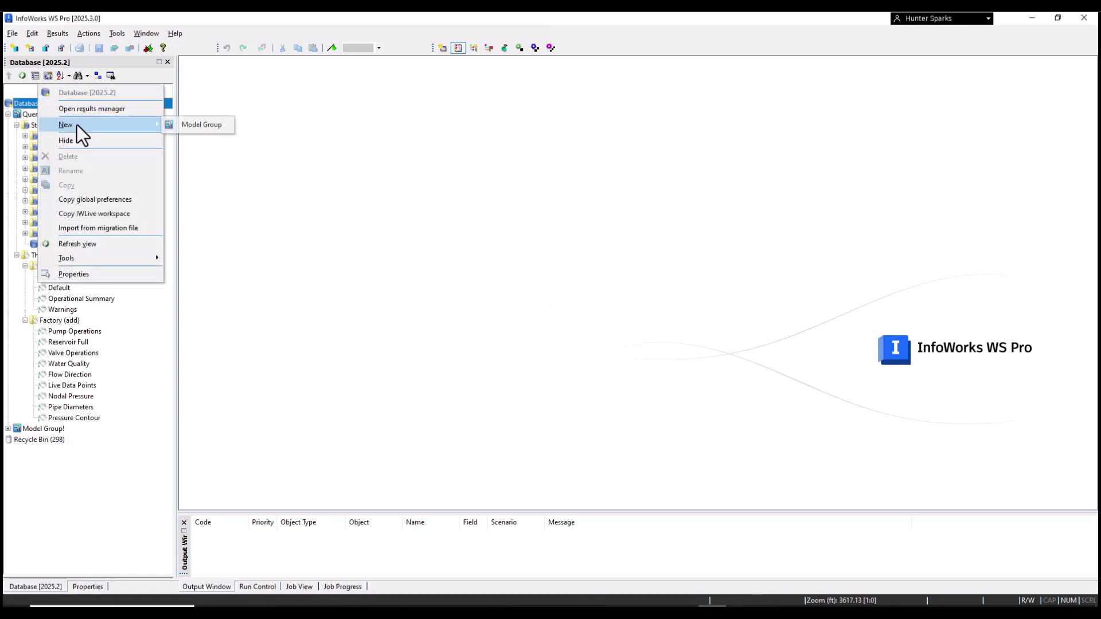
{"action": "left_click", "coordinate": [200, 127]}
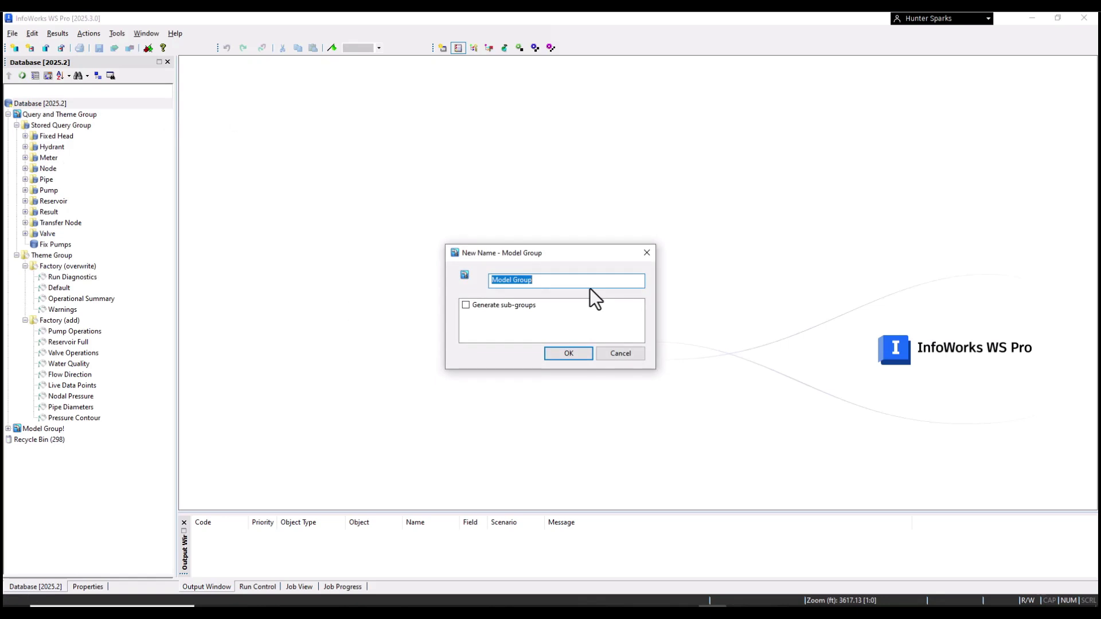
{"action": "type", "text": "Dev"}
{"action": "key", "text": "BackSpace"}
{"action": "key", "text": "BackSpace"}
{"action": "key", "text": "BackSpace"}
{"action": "type", "text": "From IWP"}
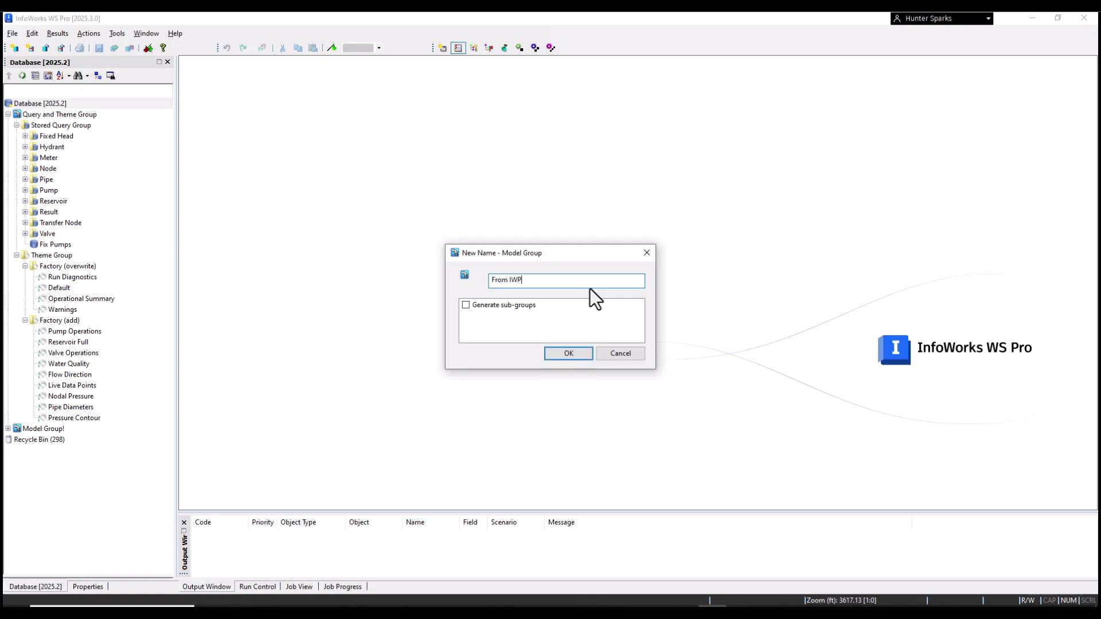
{"action": "left_click", "coordinate": [576, 355]}
{"action": "right_click", "coordinate": [26, 438]}
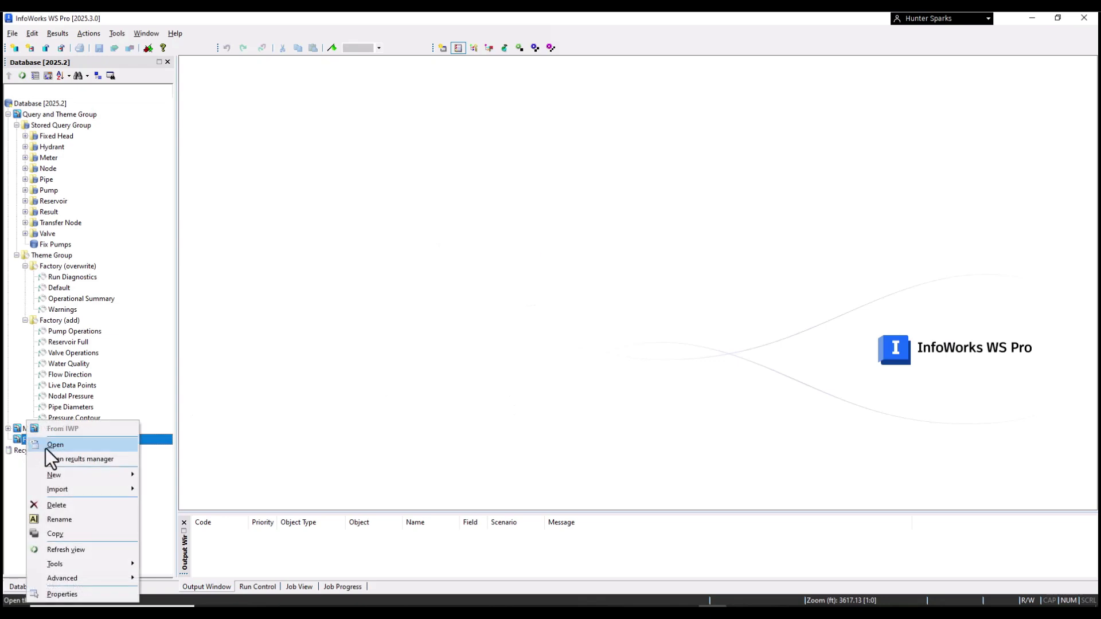
Step: Start an InfoWater (XINP) import and select Davis Current Export.xinp from the IWP to WSPRO folder
{"action": "mouse_move", "coordinate": [61, 475]}
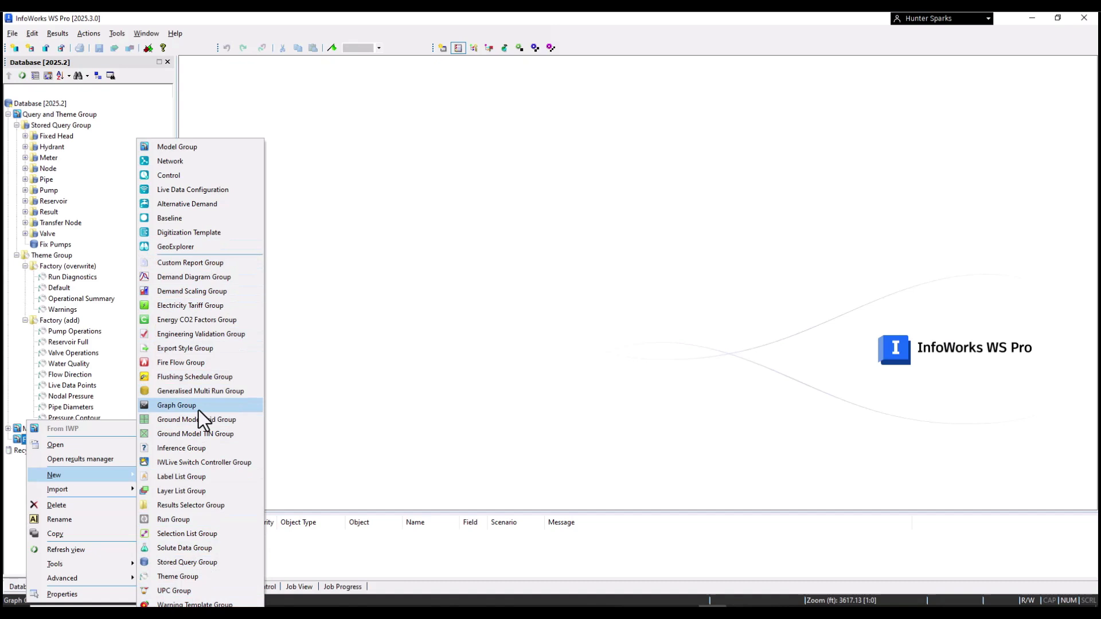
{"action": "mouse_move", "coordinate": [95, 485]}
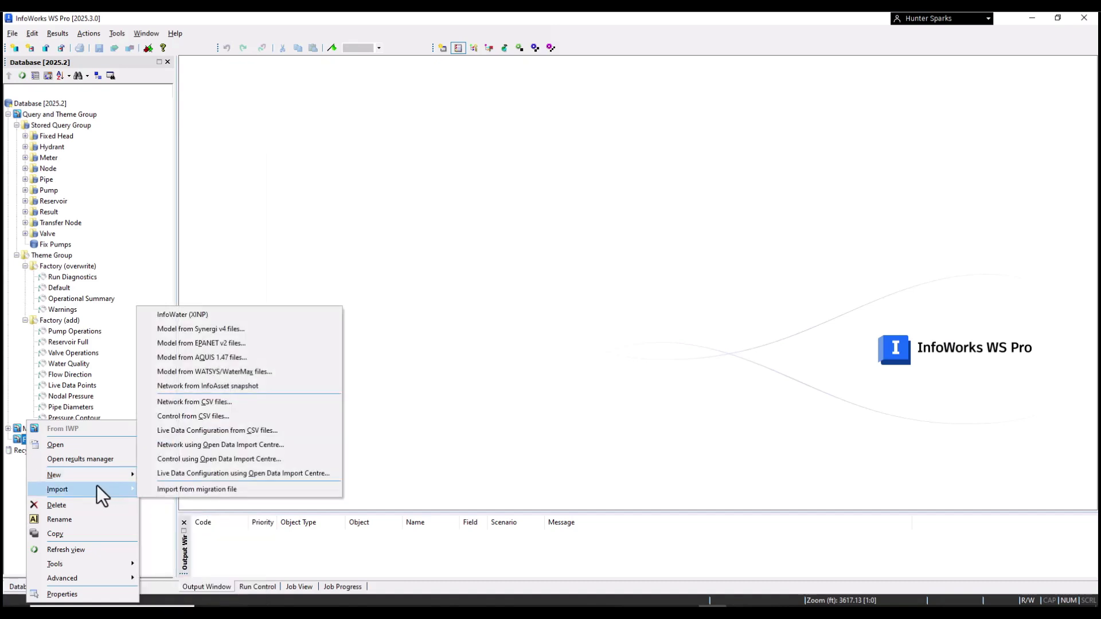
{"action": "left_click", "coordinate": [207, 312]}
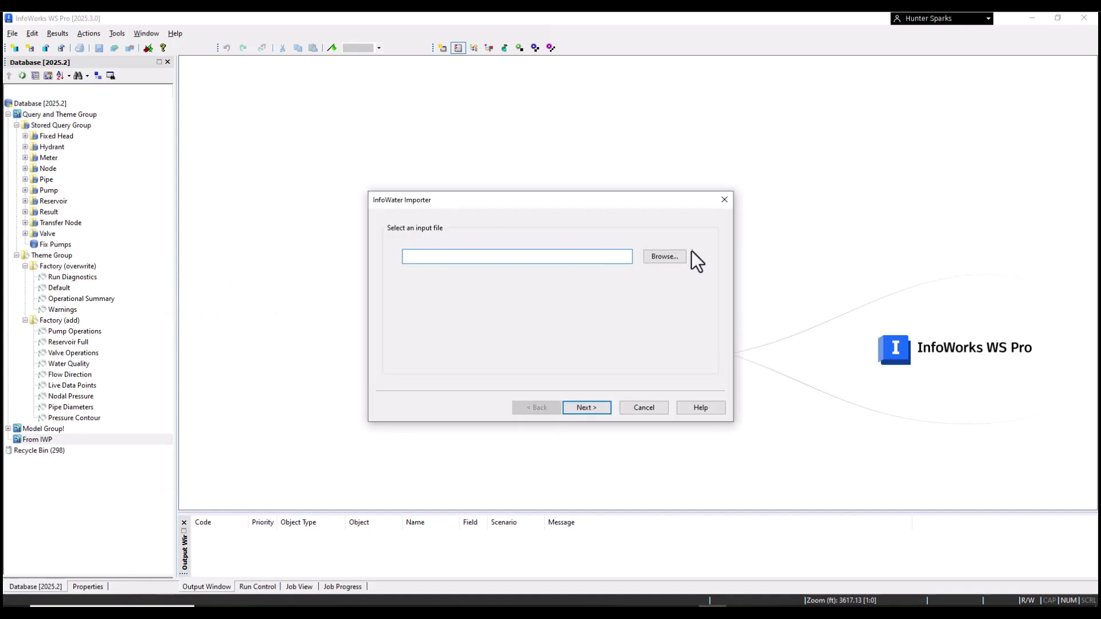
{"action": "left_click", "coordinate": [676, 256]}
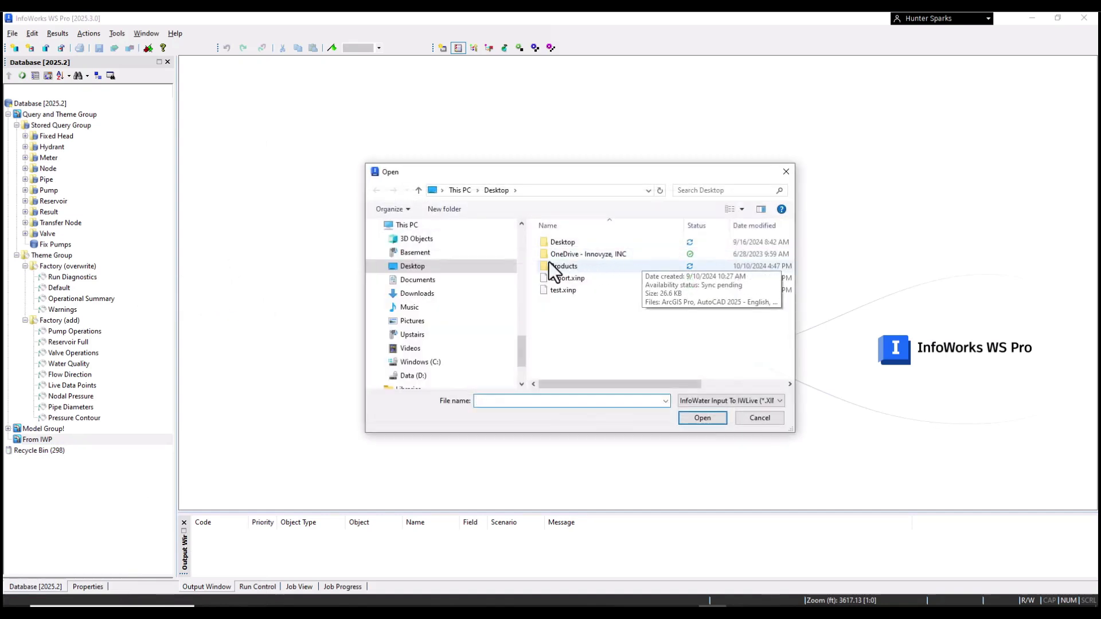
{"action": "scroll", "coordinate": [451, 280], "scroll_direction": "up", "scroll_amount": 8}
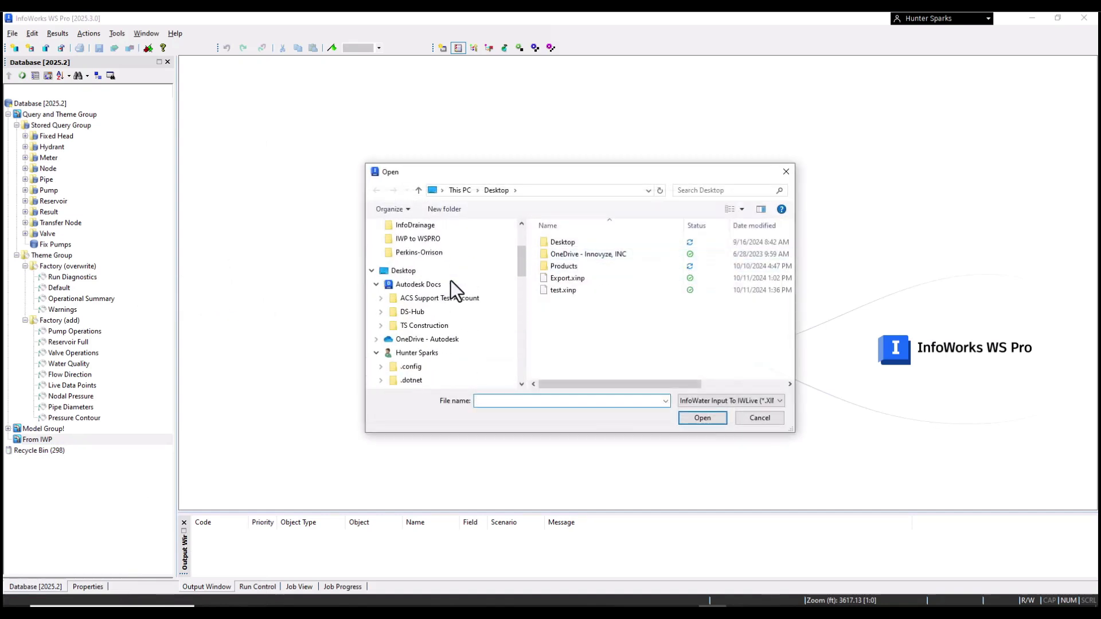
{"action": "left_click", "coordinate": [423, 340]}
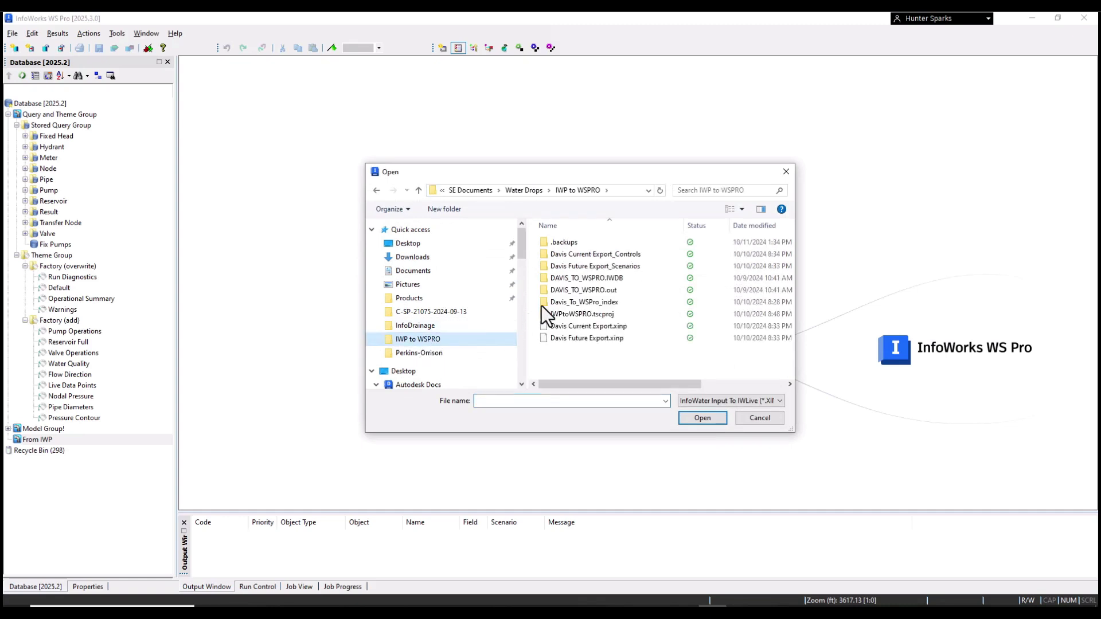
{"action": "left_click", "coordinate": [611, 335]}
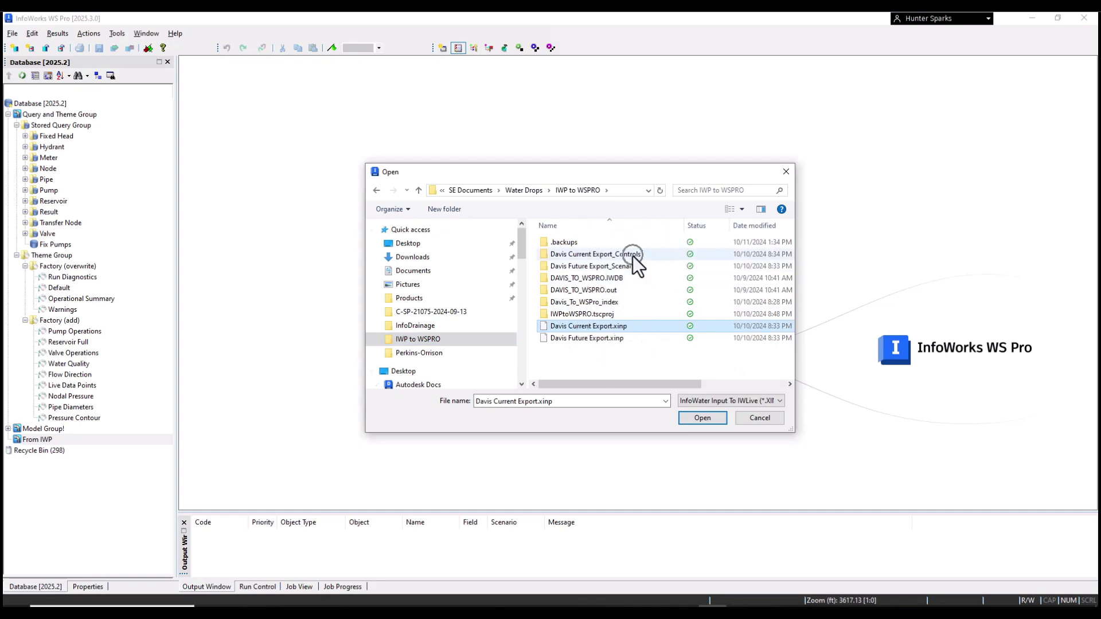
{"action": "left_click", "coordinate": [712, 419]}
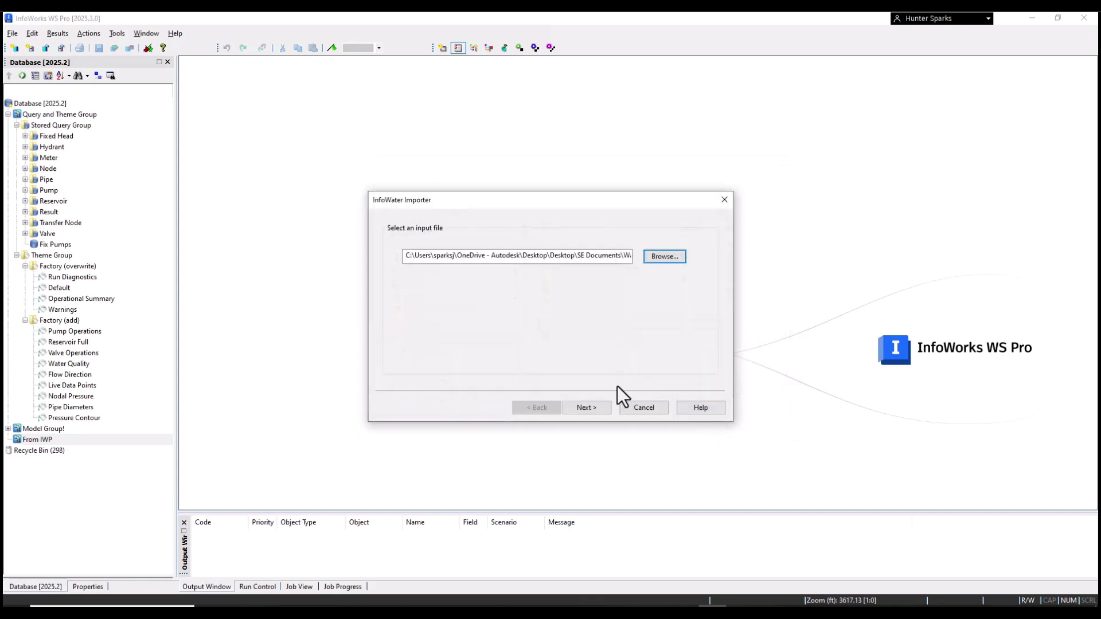
{"action": "left_click", "coordinate": [586, 410]}
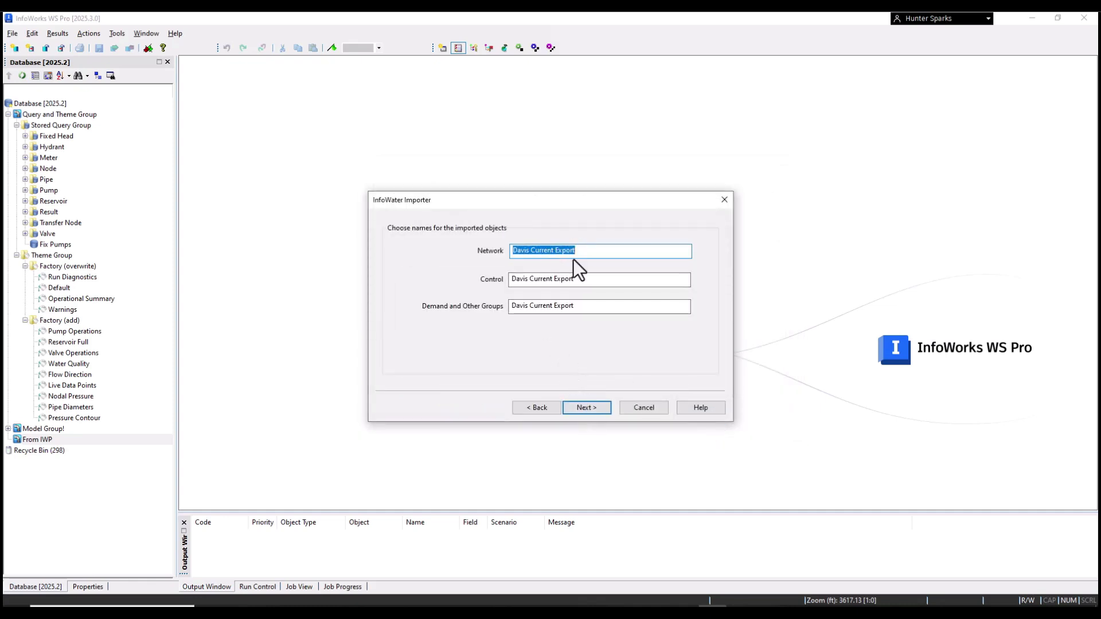
Step: Name the imported network, control and demand 'Model from IWP', run the import, and close the log
{"action": "type", "text": "Model from"}
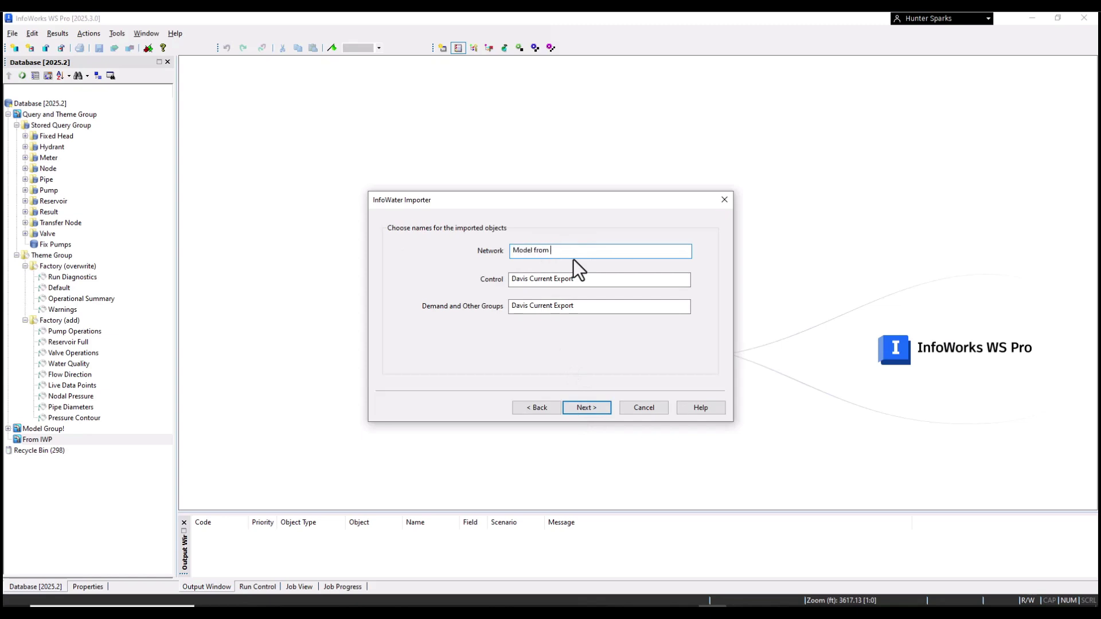
{"action": "type", "text": " IWP"}
{"action": "left_click_drag", "start_coordinate": [570, 250], "coordinate": [498, 246]}
{"action": "key", "text": "ctrl+c"}
{"action": "left_click_drag", "start_coordinate": [580, 280], "coordinate": [532, 336]}
{"action": "key", "text": "ctrl+v"}
{"action": "key", "text": "ctrl+v"}
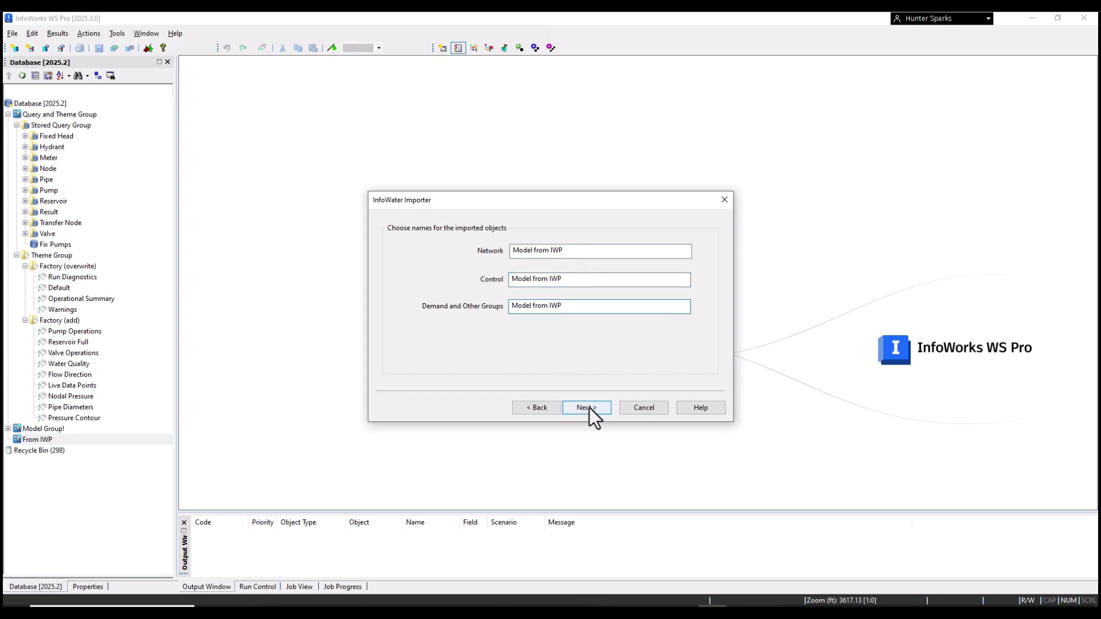
{"action": "left_click", "coordinate": [589, 407]}
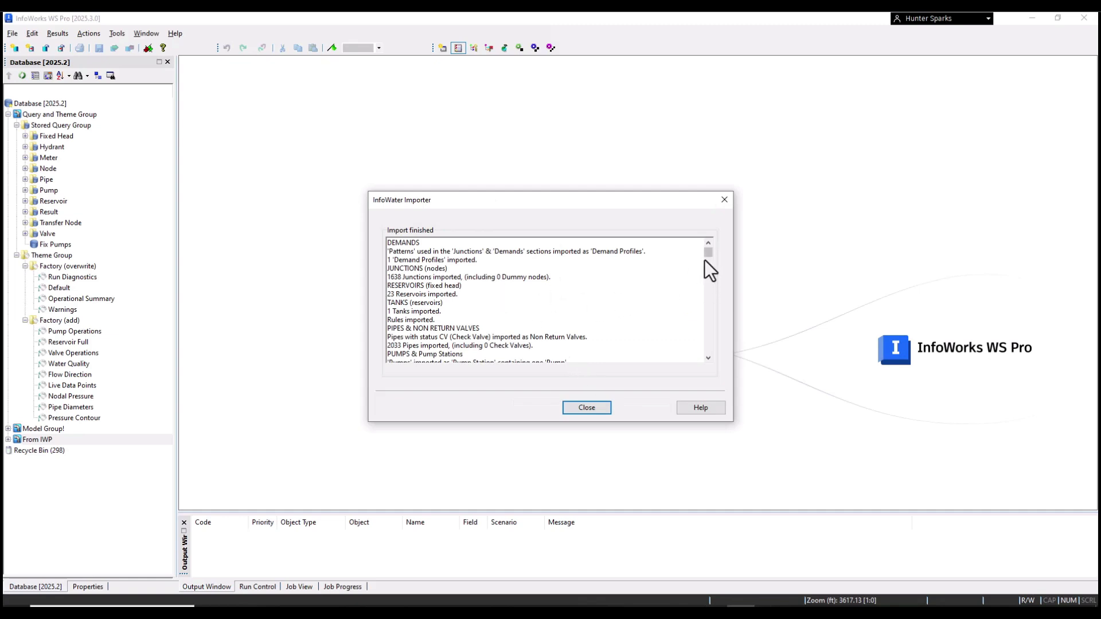
{"action": "left_click_drag", "start_coordinate": [710, 253], "coordinate": [707, 297]}
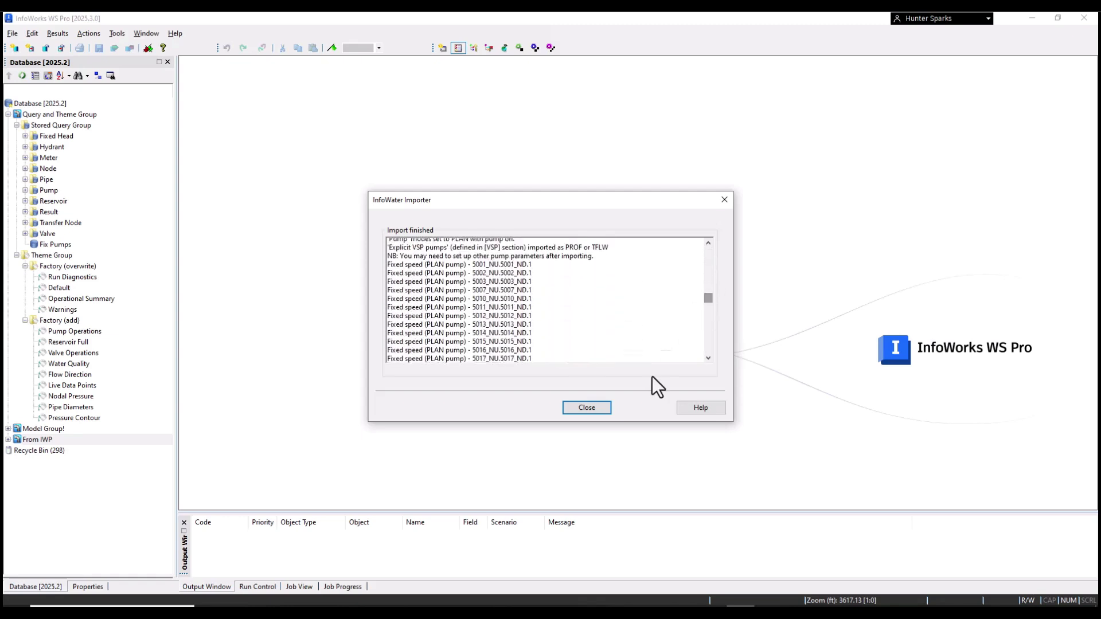
{"action": "left_click", "coordinate": [587, 407]}
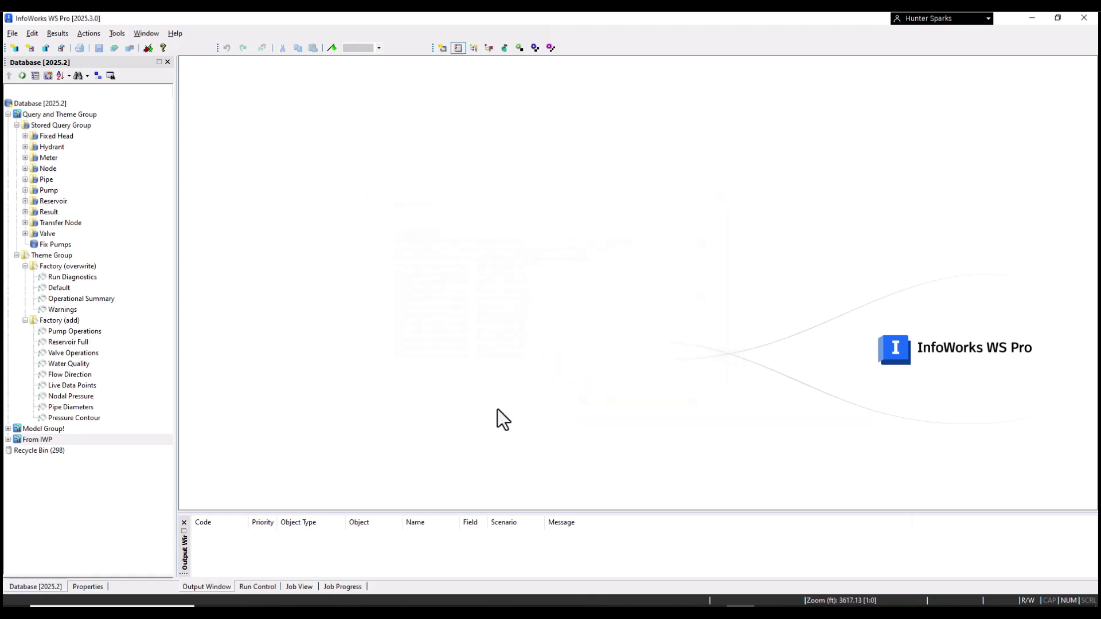
Step: Associate the Model from IWP control with the Model from IWP network and open it on the map
{"action": "left_click", "coordinate": [8, 439]}
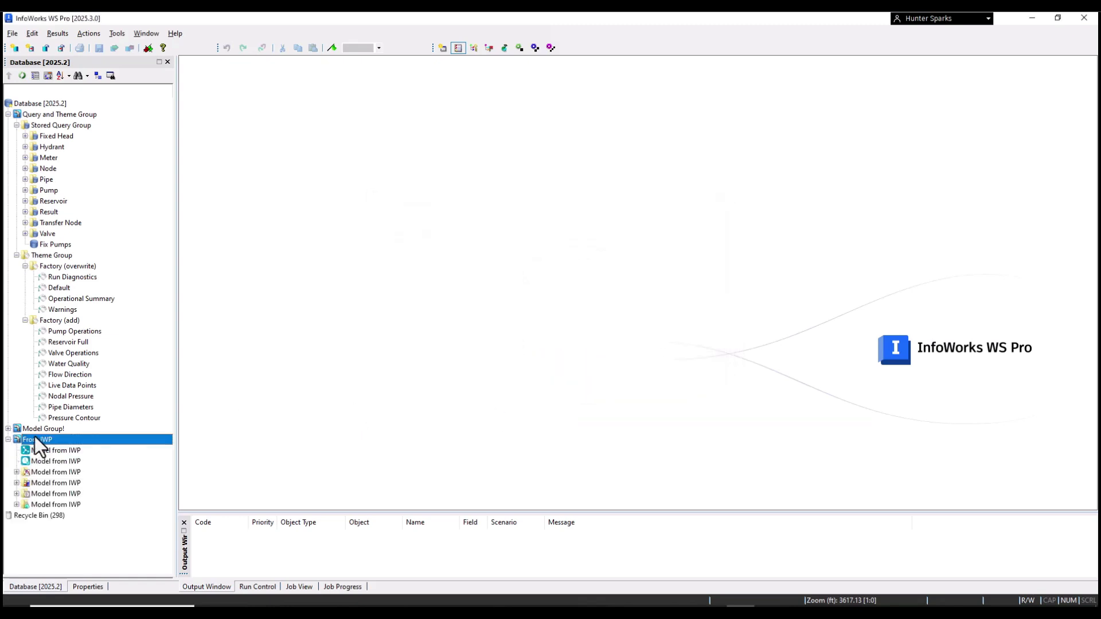
{"action": "left_click", "coordinate": [17, 472]}
{"action": "mouse_move", "coordinate": [46, 451]}
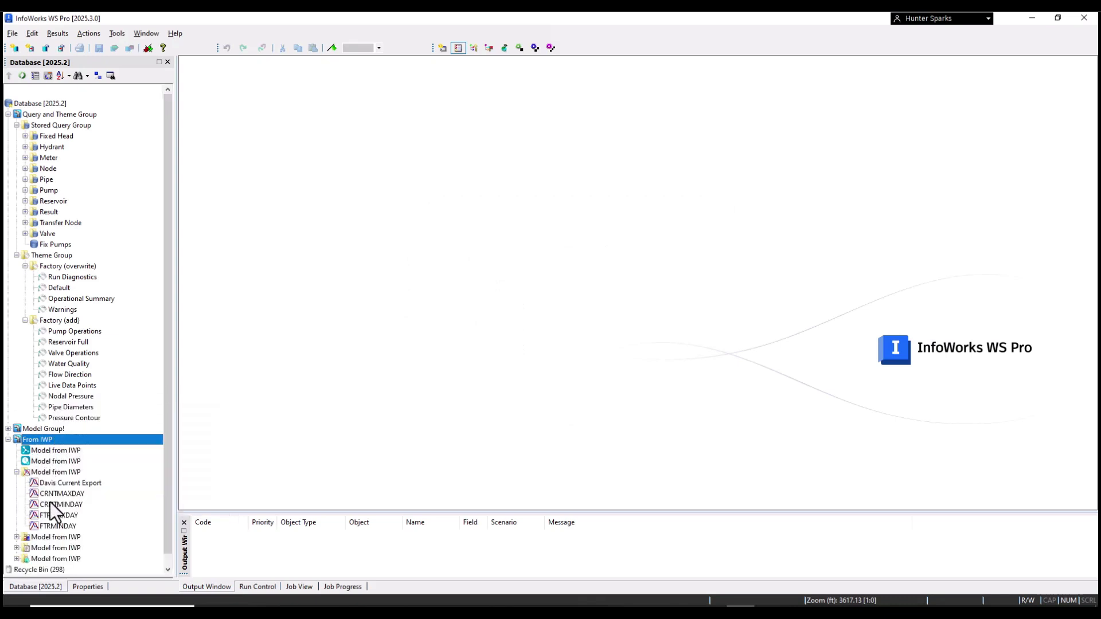
{"action": "right_click", "coordinate": [47, 450]}
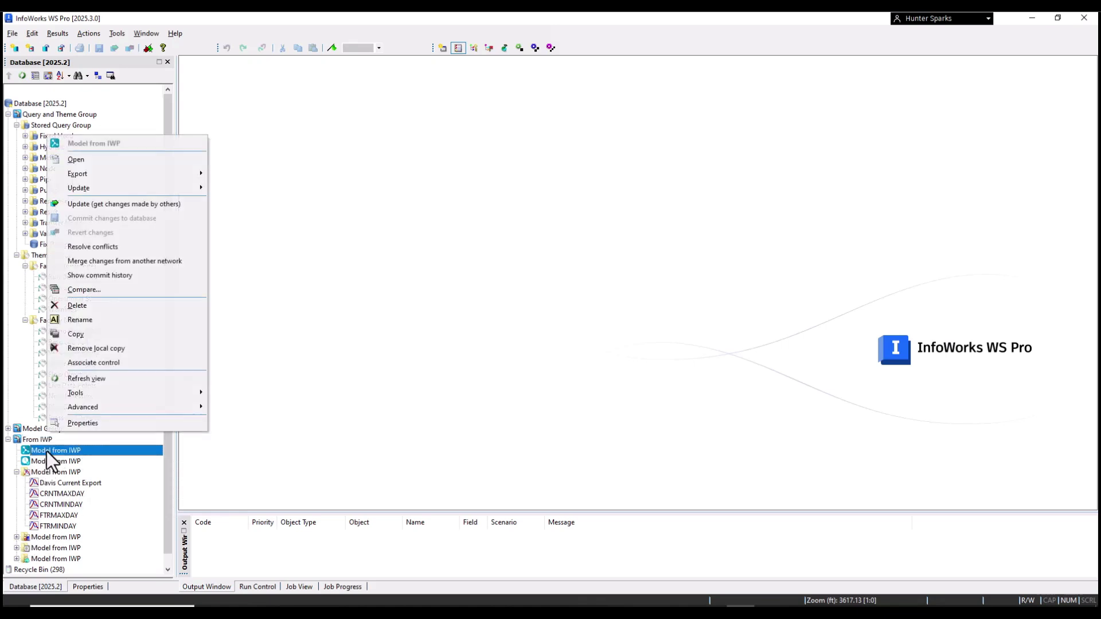
{"action": "left_click", "coordinate": [102, 364]}
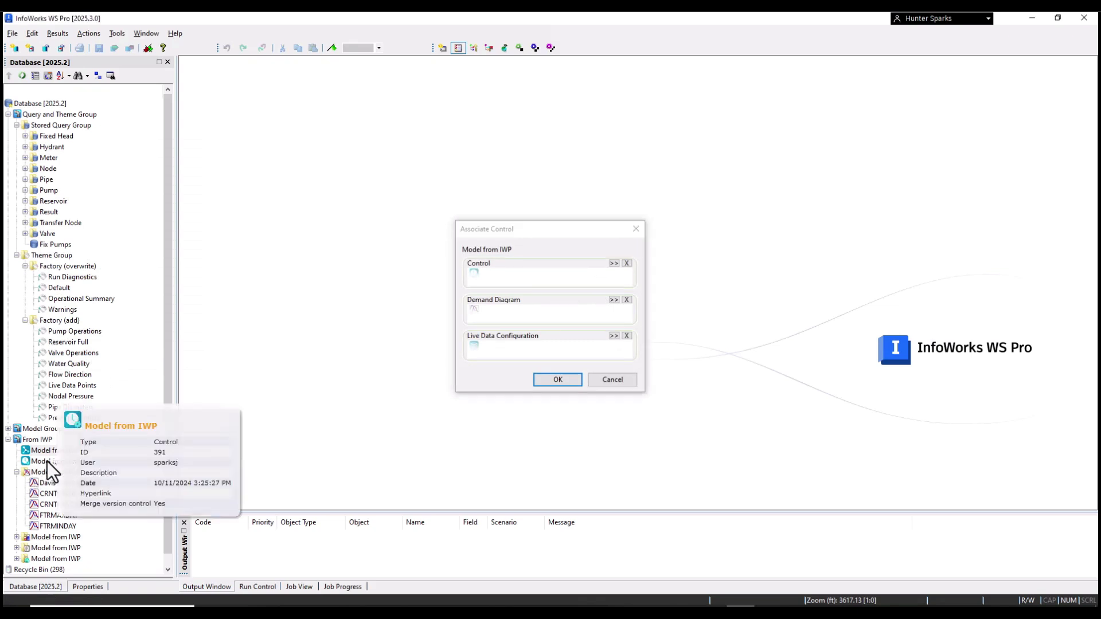
{"action": "left_click_drag", "start_coordinate": [43, 462], "coordinate": [512, 277]}
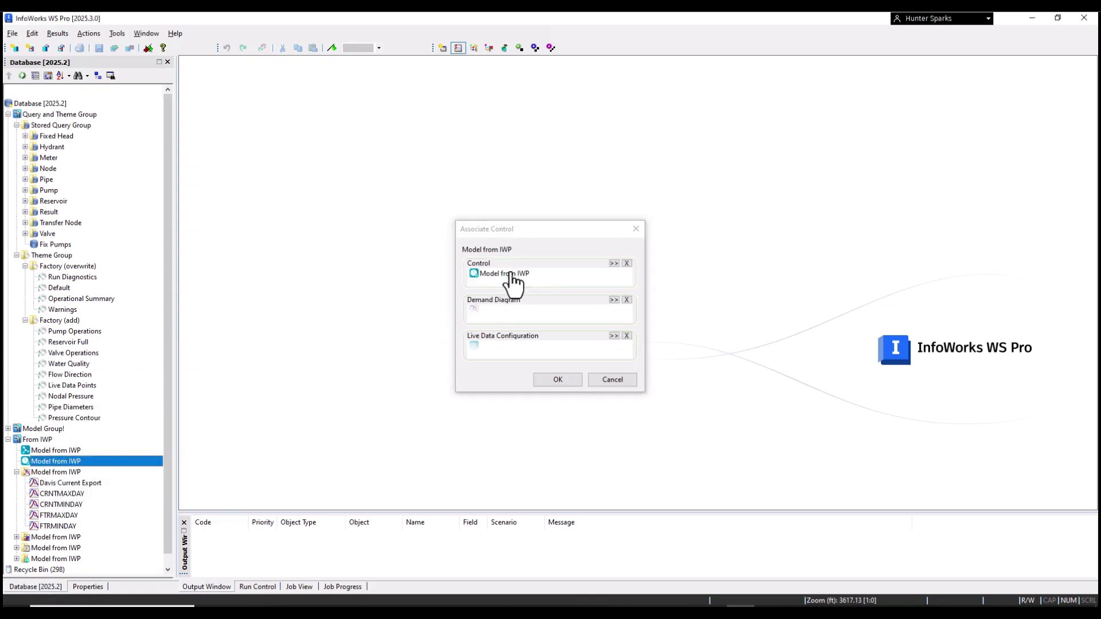
{"action": "left_click", "coordinate": [558, 379]}
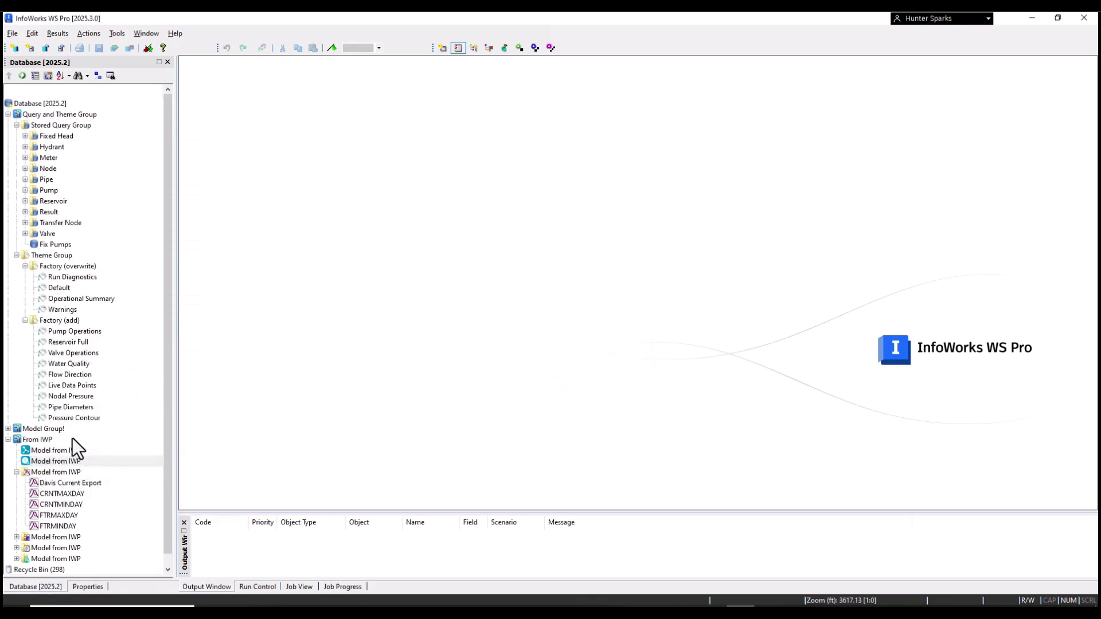
{"action": "double_click", "coordinate": [57, 453]}
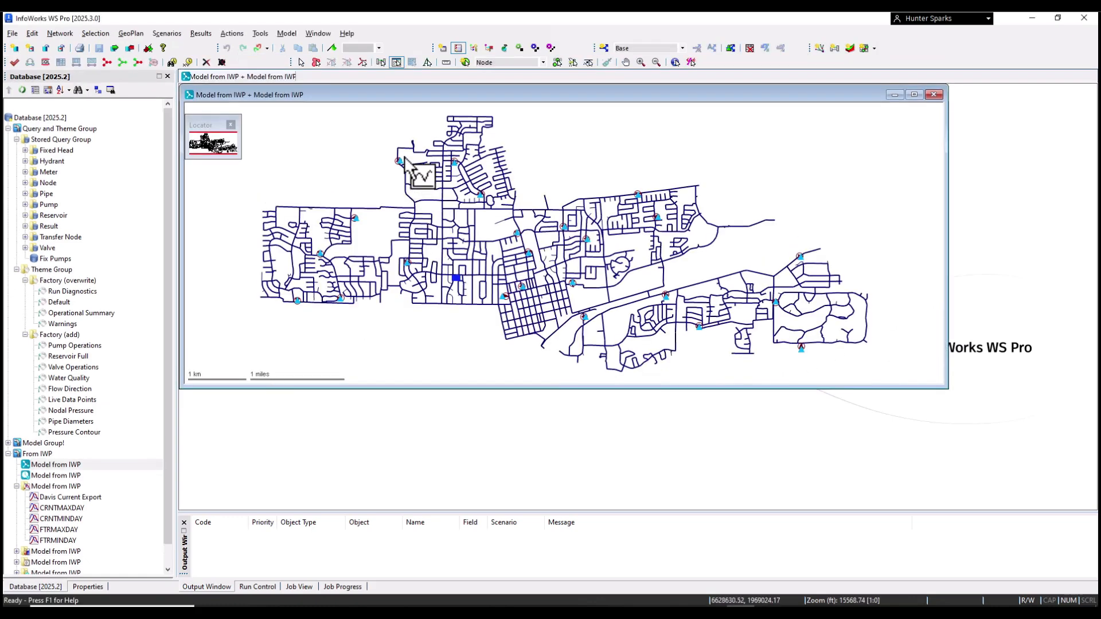
Step: Maximize the map and step through the CRNTMAXDAY, CRNTMINDAY and FTRMAXDAY scenarios
{"action": "left_click", "coordinate": [914, 94]}
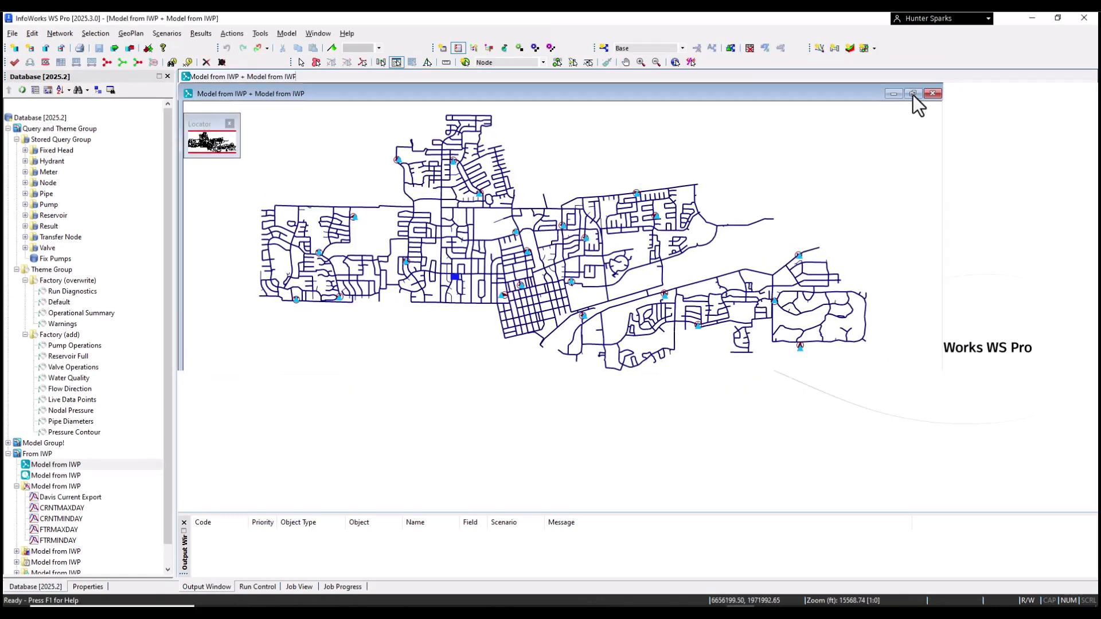
{"action": "left_click", "coordinate": [659, 49]}
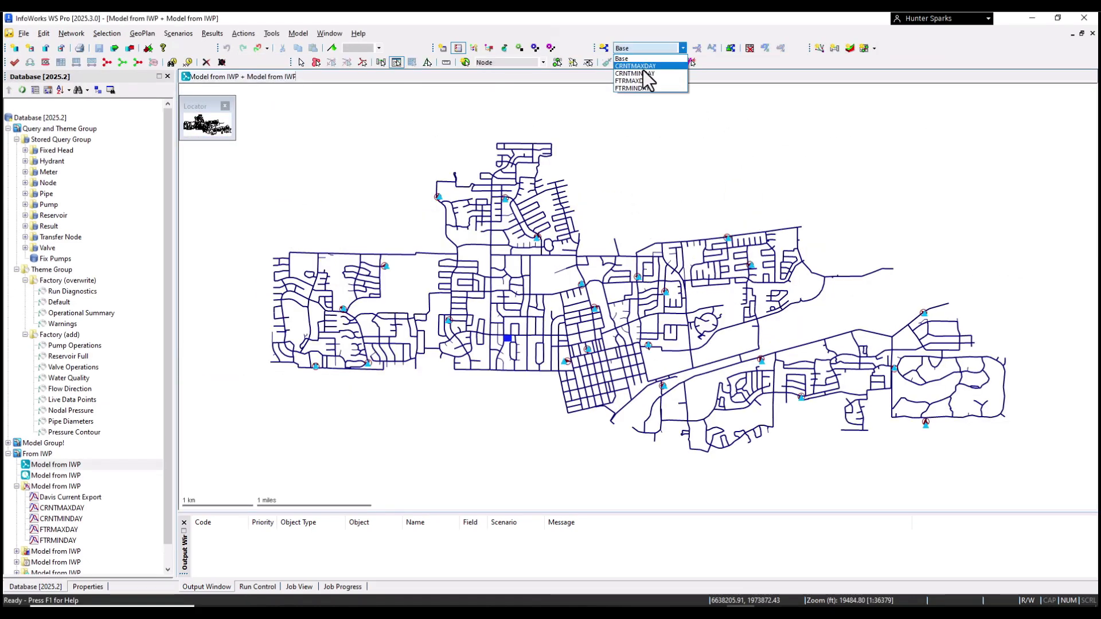
{"action": "left_click", "coordinate": [649, 69]}
{"action": "left_click", "coordinate": [648, 48]}
{"action": "left_click", "coordinate": [645, 74]}
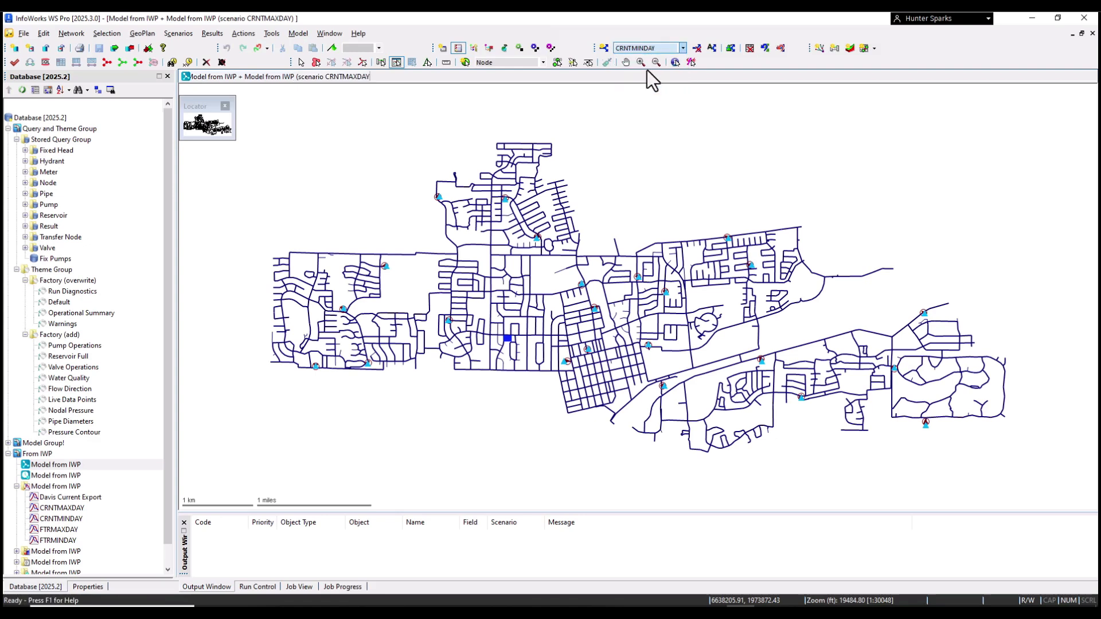
{"action": "left_click", "coordinate": [648, 51]}
{"action": "left_click", "coordinate": [643, 81]}
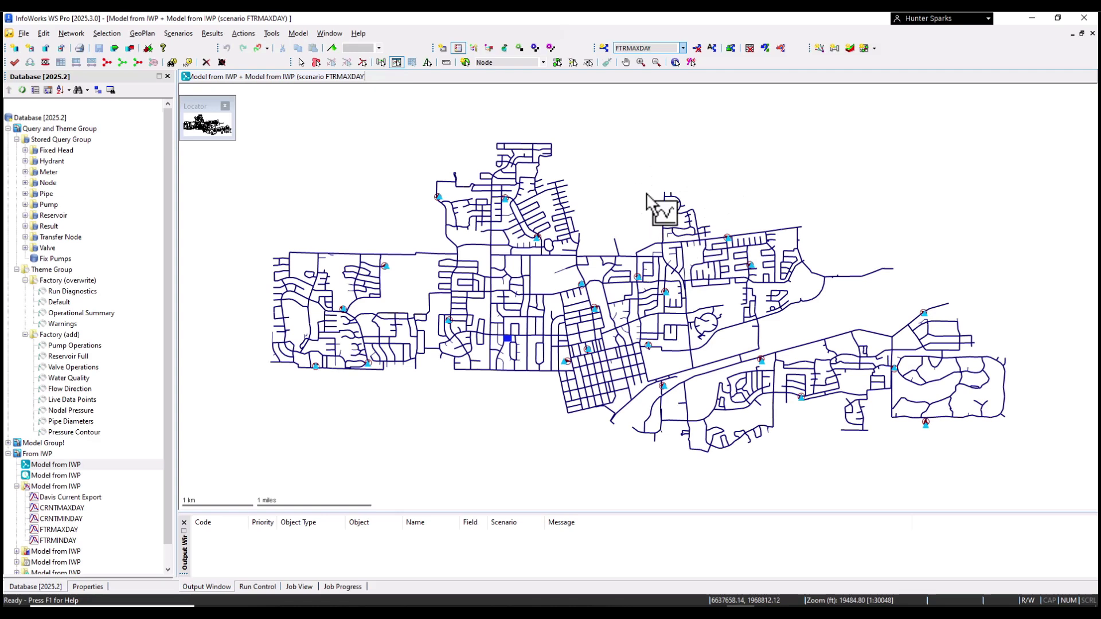
{"action": "left_click", "coordinate": [730, 50]}
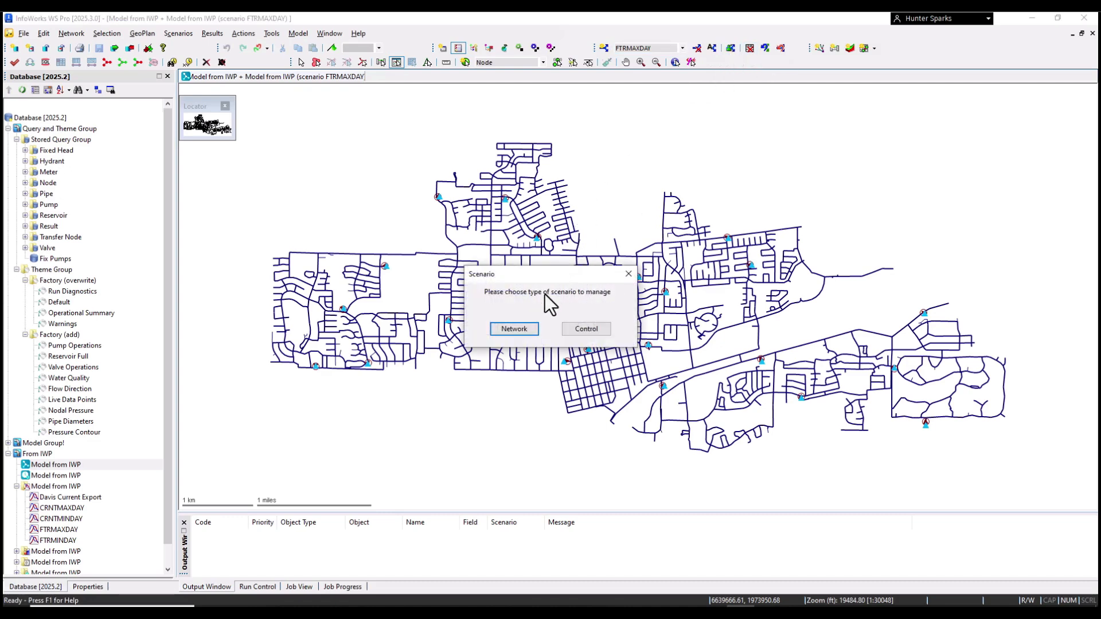
Step: Review the Base, CRNTMAXDAY, CRNTMINDAY and FTRMAXDAY scenarios in the scenario manager
{"action": "left_click", "coordinate": [521, 328]}
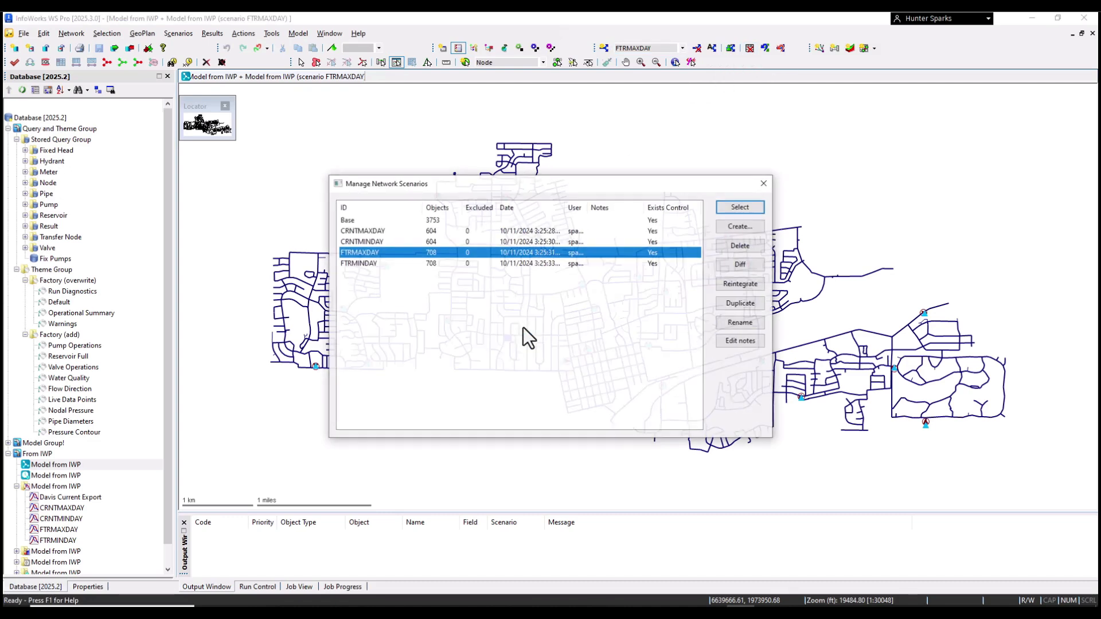
{"action": "left_click", "coordinate": [435, 220]}
{"action": "left_click", "coordinate": [434, 229]}
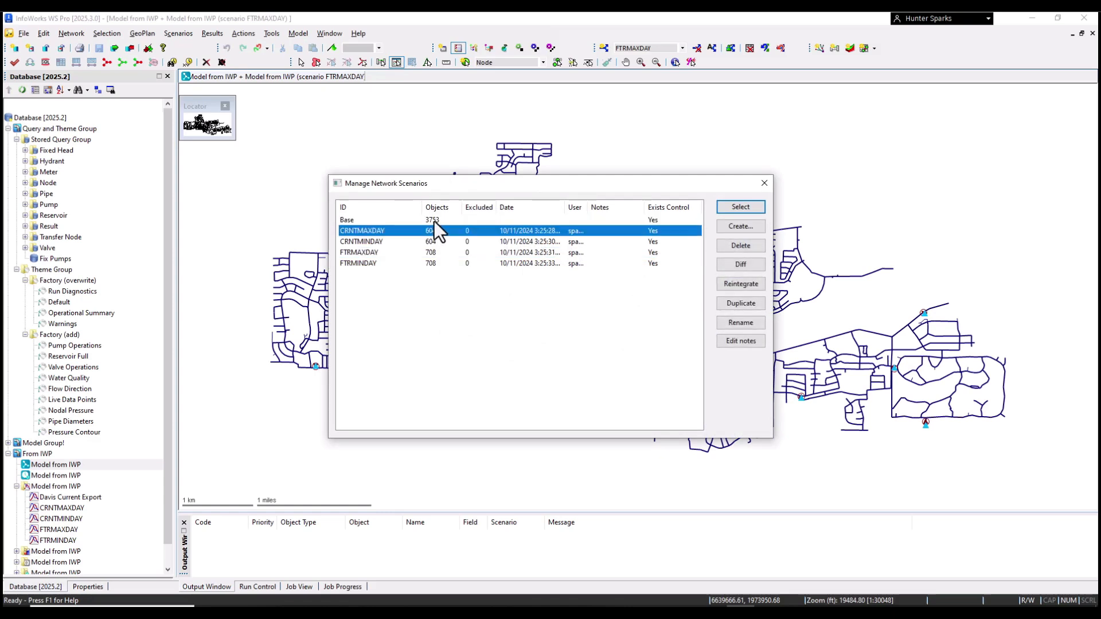
{"action": "left_click", "coordinate": [434, 222]}
{"action": "left_click", "coordinate": [428, 231]}
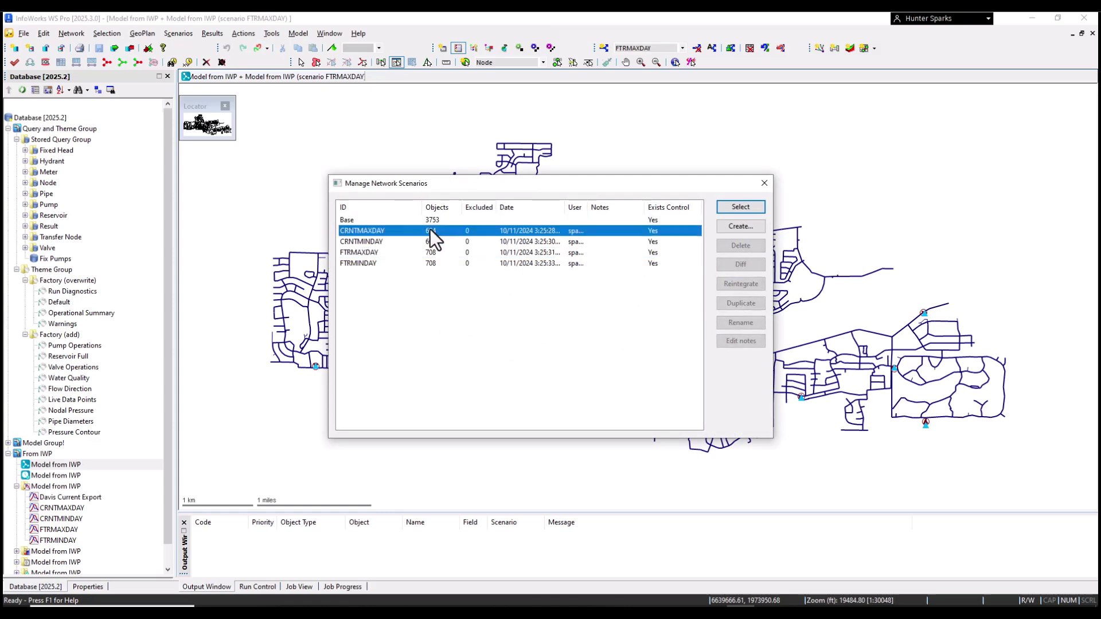
{"action": "left_click", "coordinate": [380, 241]}
{"action": "left_click", "coordinate": [381, 252]}
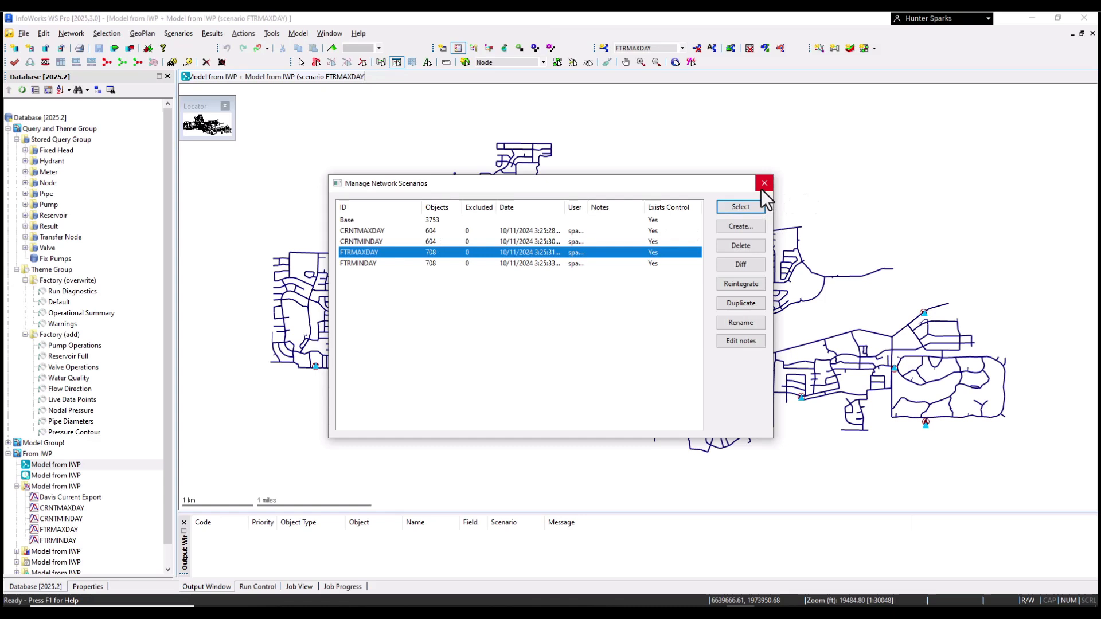
{"action": "left_click", "coordinate": [389, 231]}
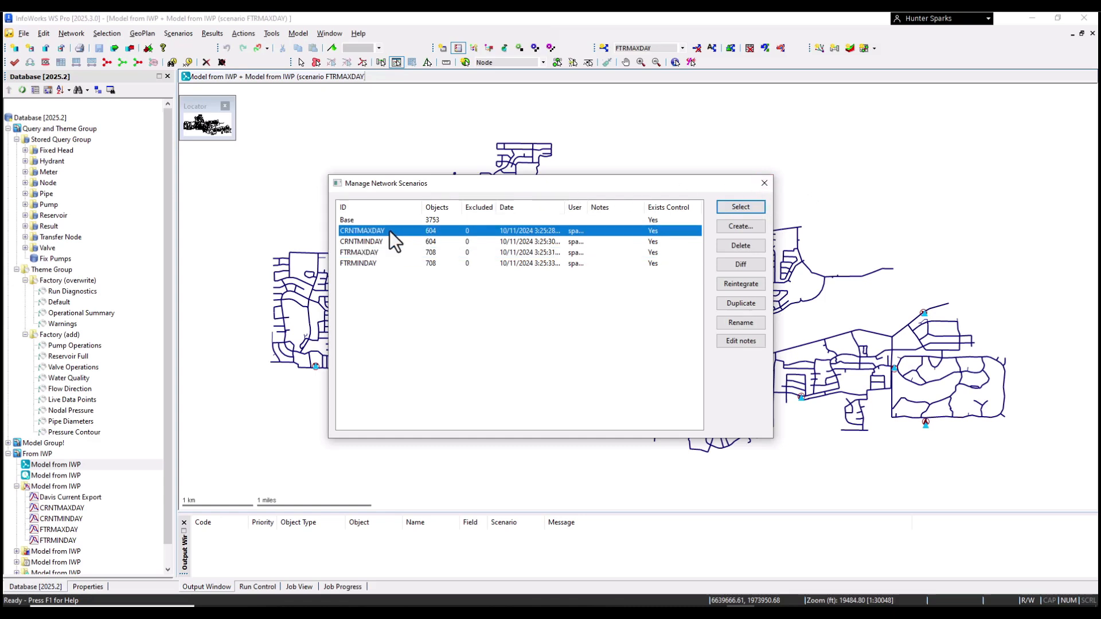
{"action": "left_click", "coordinate": [380, 241], "text": "shift"}
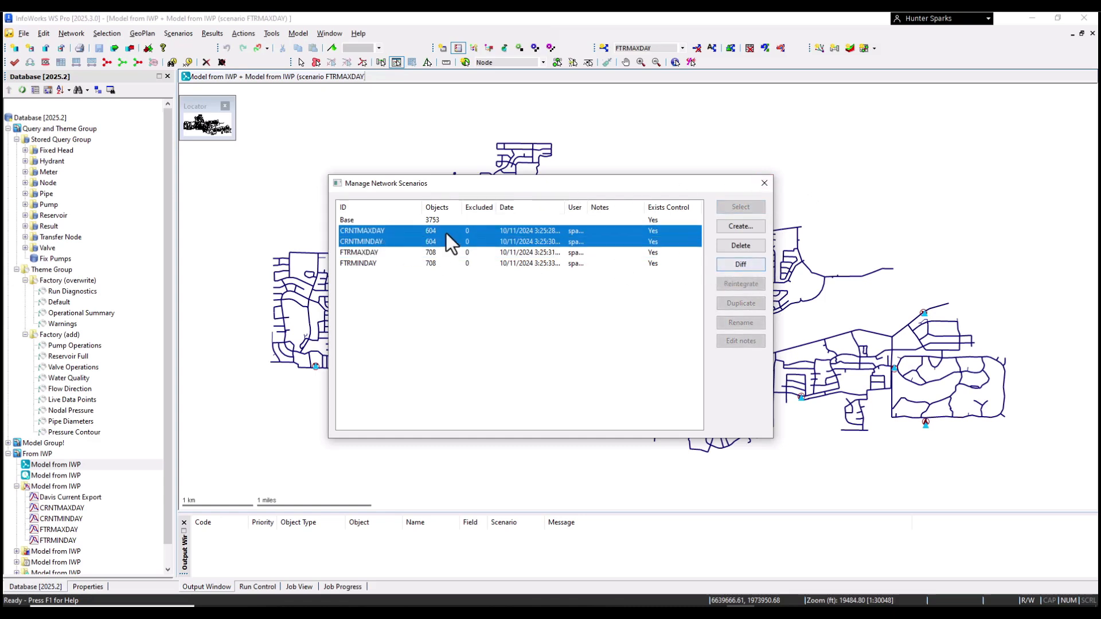
{"action": "left_click", "coordinate": [404, 256]}
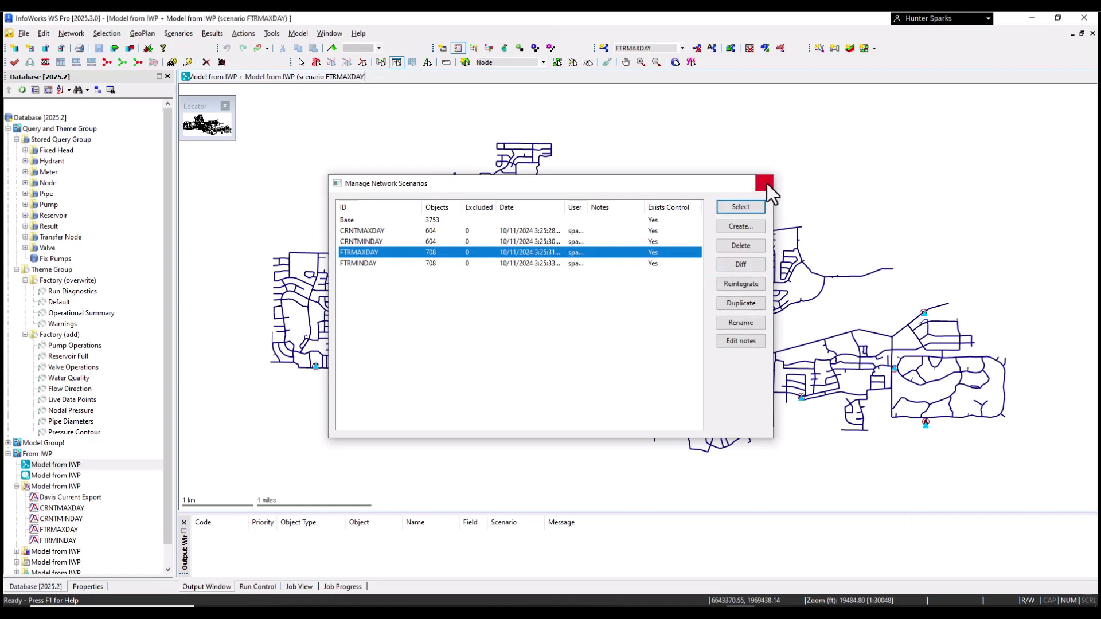
Step: Close the scenario manager and make Base the current scenario from the toolbar dropdown
{"action": "left_click", "coordinate": [764, 183]}
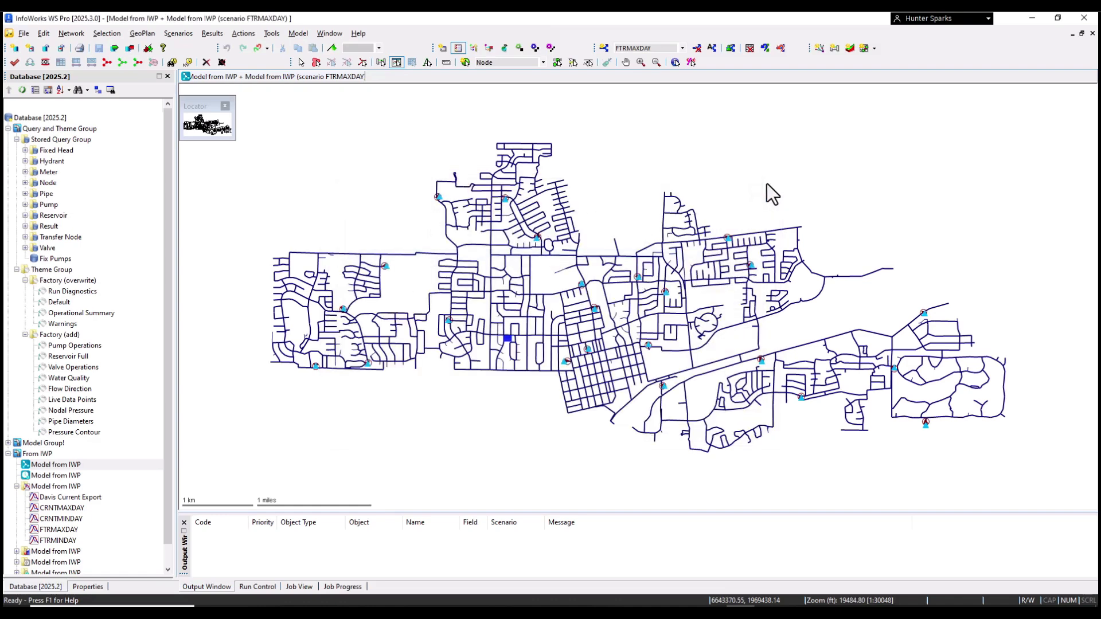
{"action": "left_click", "coordinate": [642, 48]}
{"action": "left_click", "coordinate": [636, 58]}
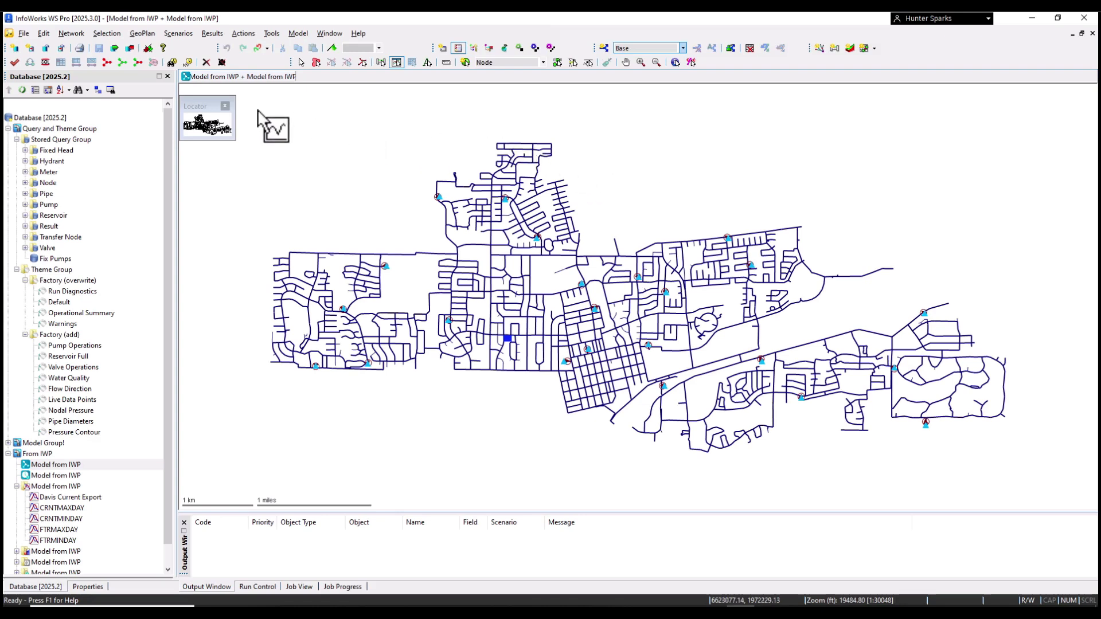
Step: Run a network validation on the Base scenario
{"action": "left_click", "coordinate": [14, 63]}
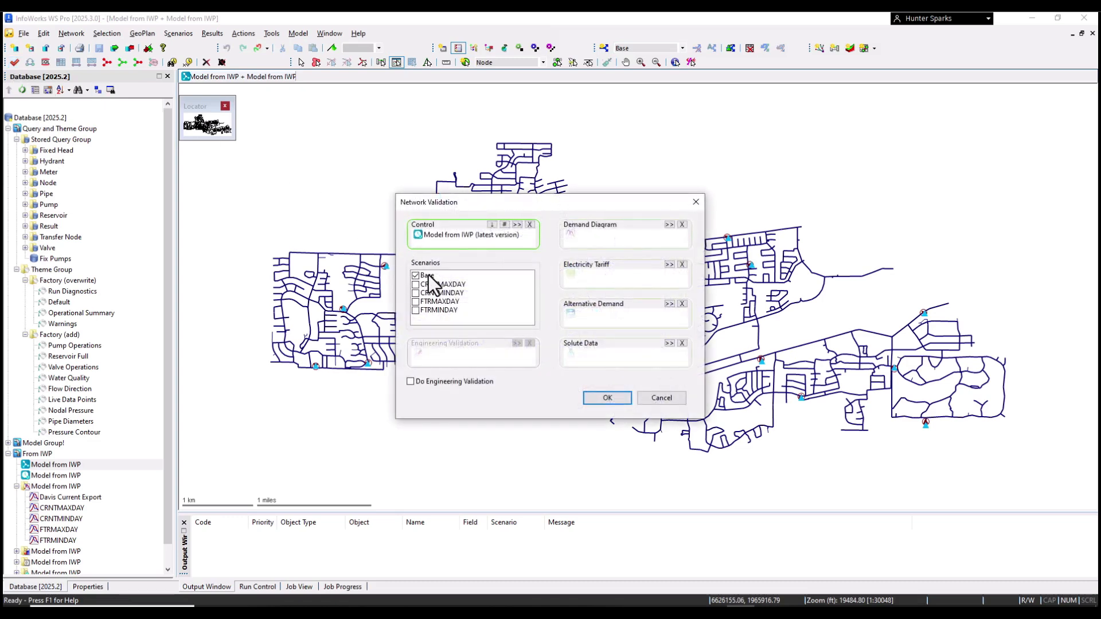
{"action": "left_click", "coordinate": [428, 275]}
{"action": "left_click", "coordinate": [429, 275]}
{"action": "left_click", "coordinate": [608, 398]}
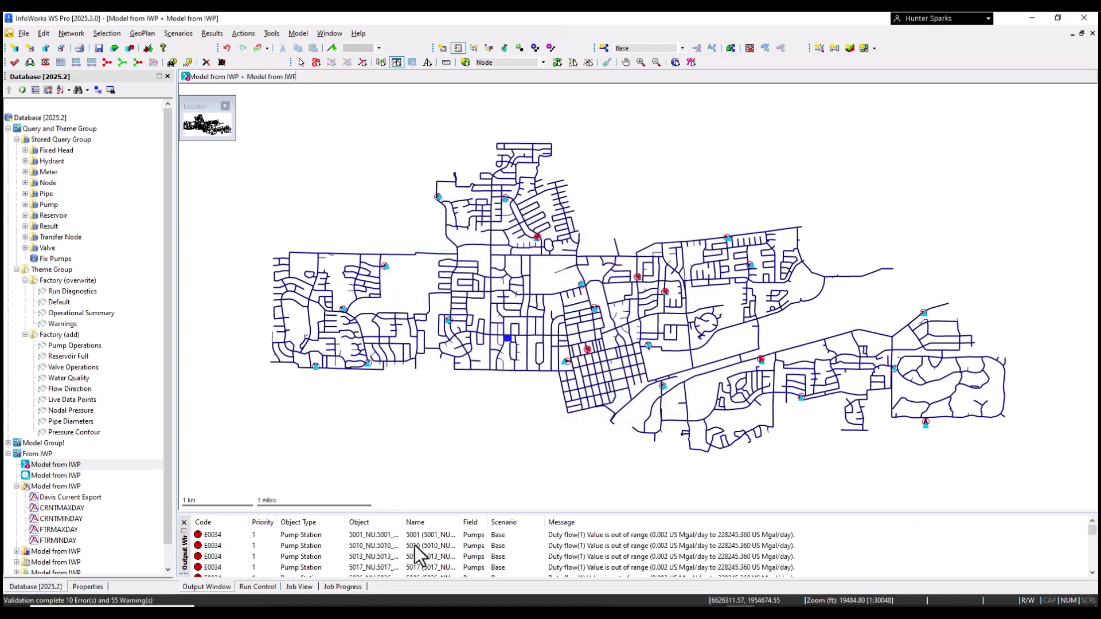
Step: Review the 10 errors and 55 warnings, then open pump station 5001 behind the first error
{"action": "left_click_drag", "start_coordinate": [434, 511], "coordinate": [434, 360]}
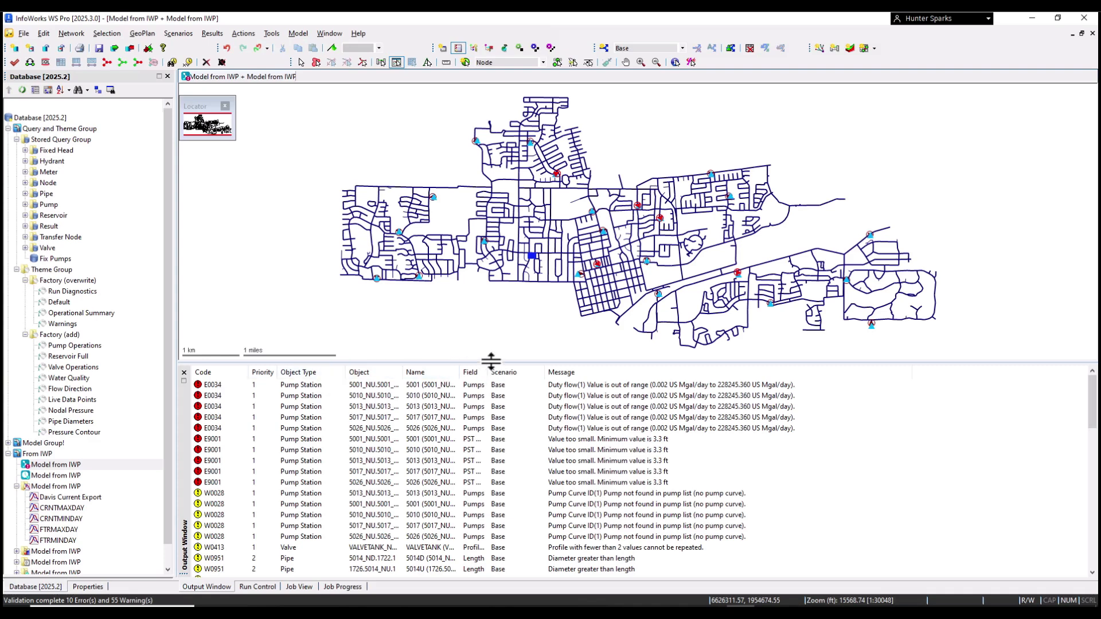
{"action": "left_click_drag", "start_coordinate": [491, 361], "coordinate": [491, 503]}
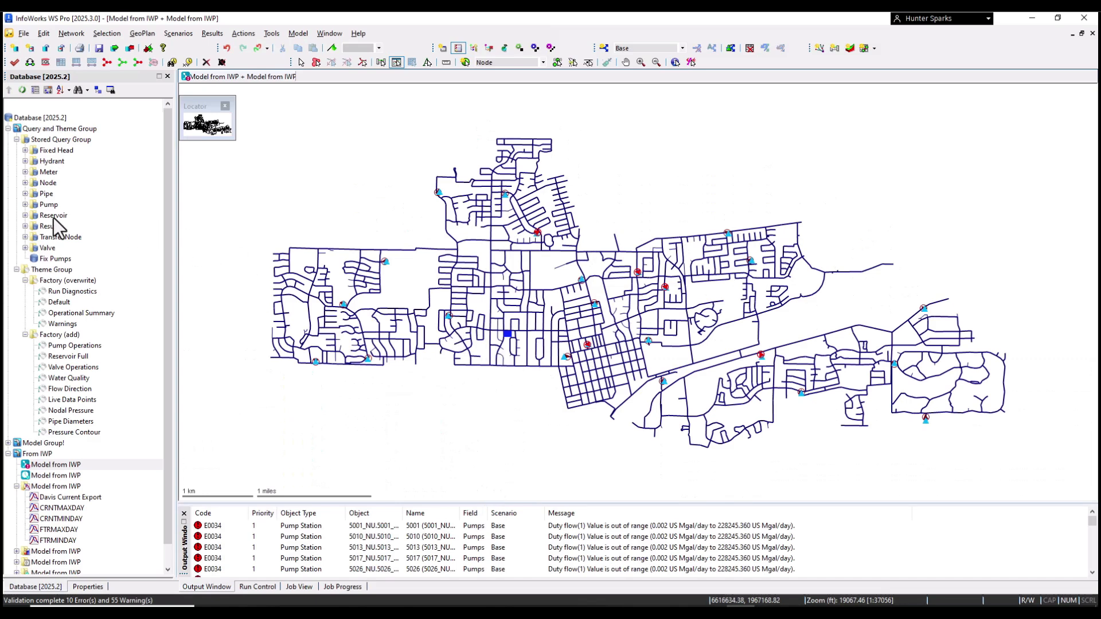
{"action": "mouse_move", "coordinate": [56, 142]}
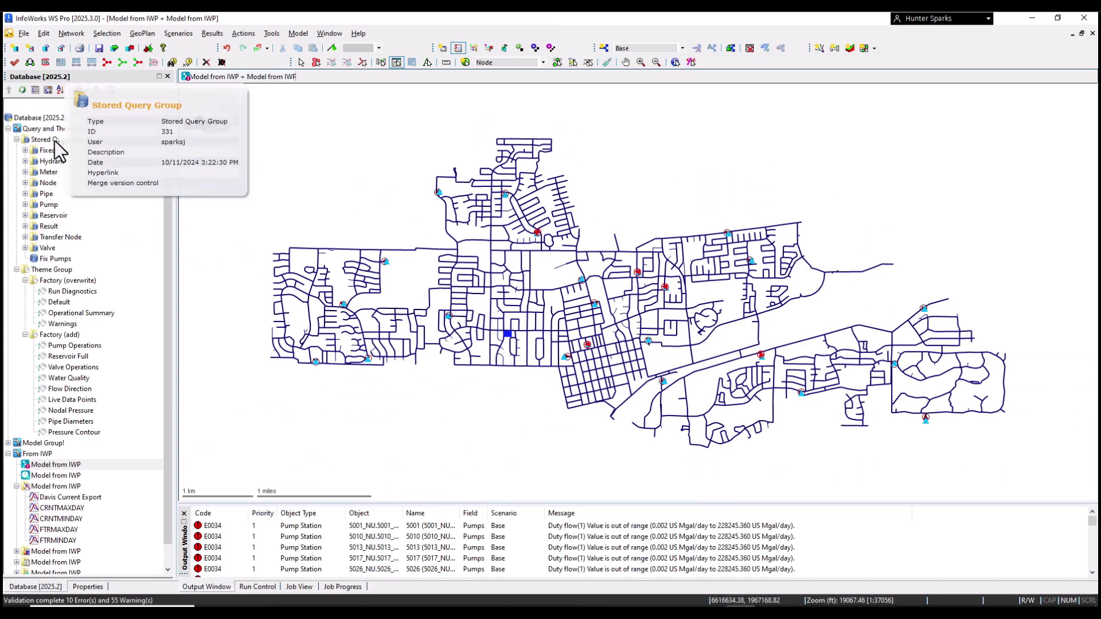
{"action": "left_click_drag", "start_coordinate": [54, 142], "coordinate": [329, 185]}
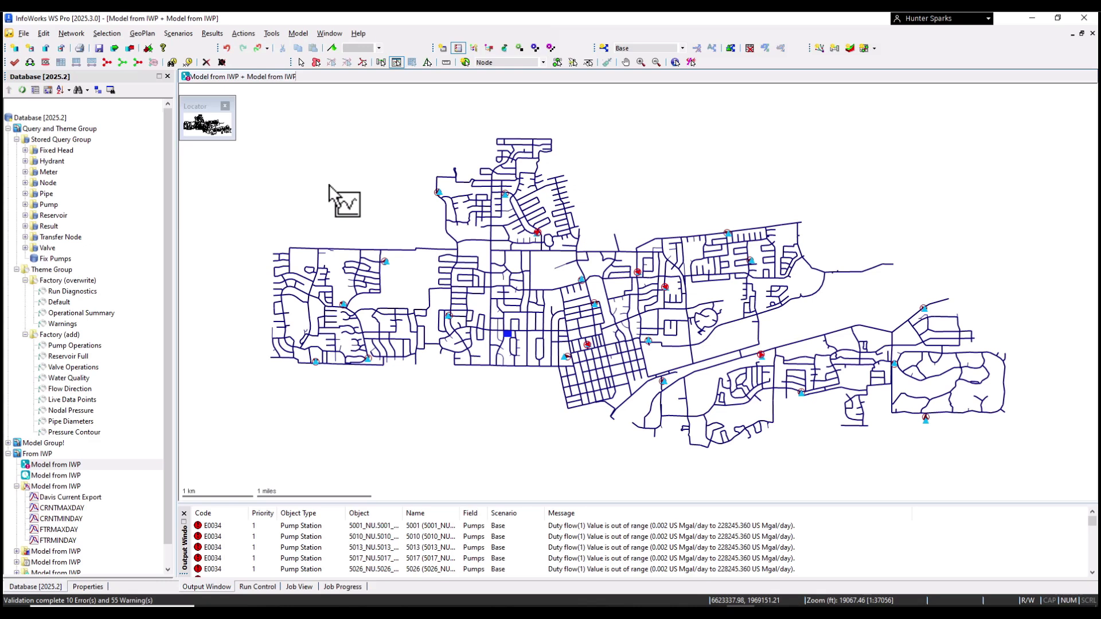
{"action": "mouse_move", "coordinate": [75, 127]}
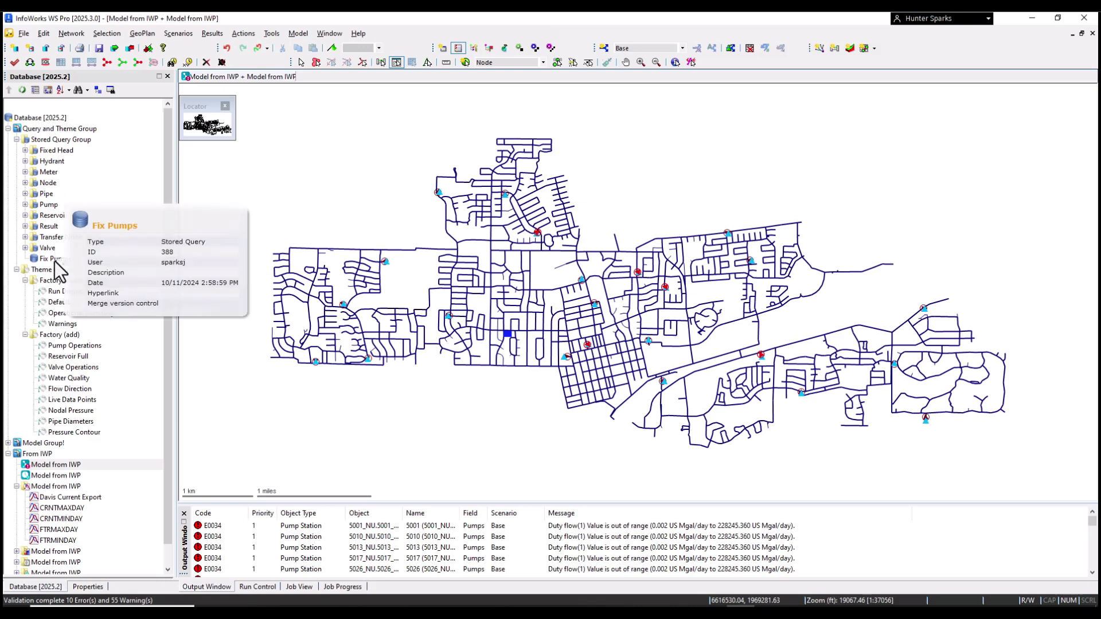
{"action": "double_click", "coordinate": [213, 525]}
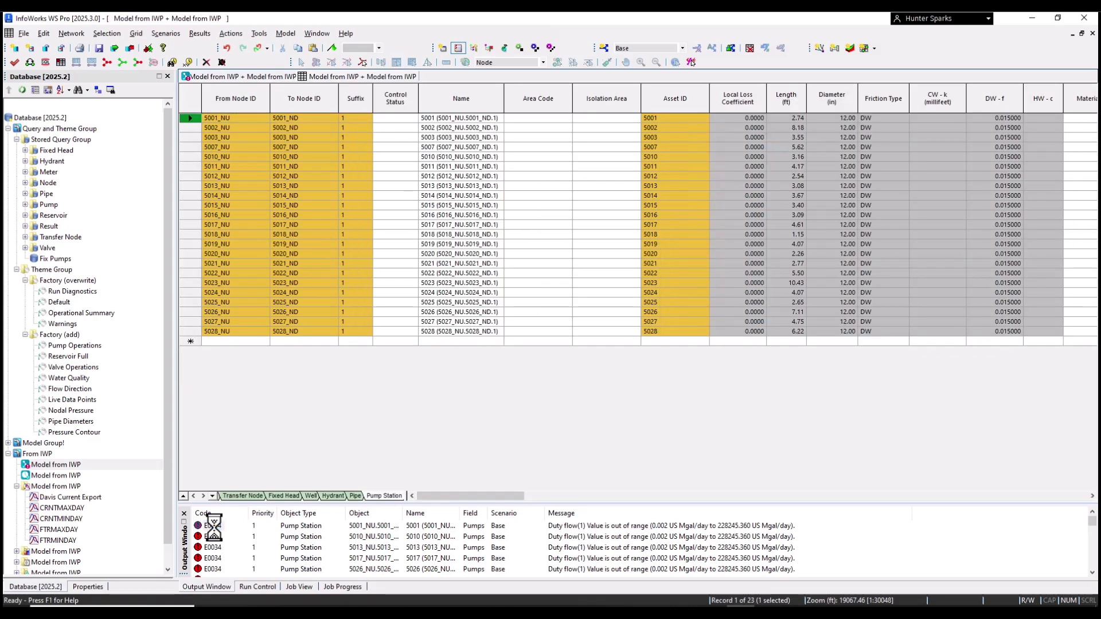
{"action": "right_click", "coordinate": [191, 119]}
{"action": "left_click", "coordinate": [220, 115]}
{"action": "right_click", "coordinate": [189, 119]}
{"action": "left_click", "coordinate": [192, 118]}
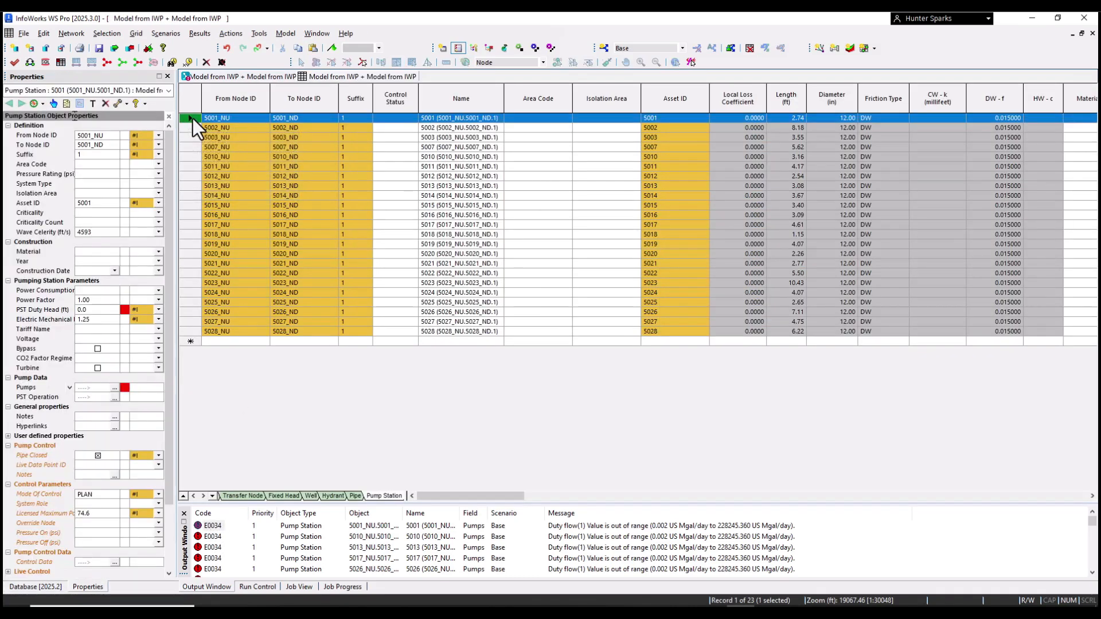
{"action": "mouse_move", "coordinate": [127, 312]}
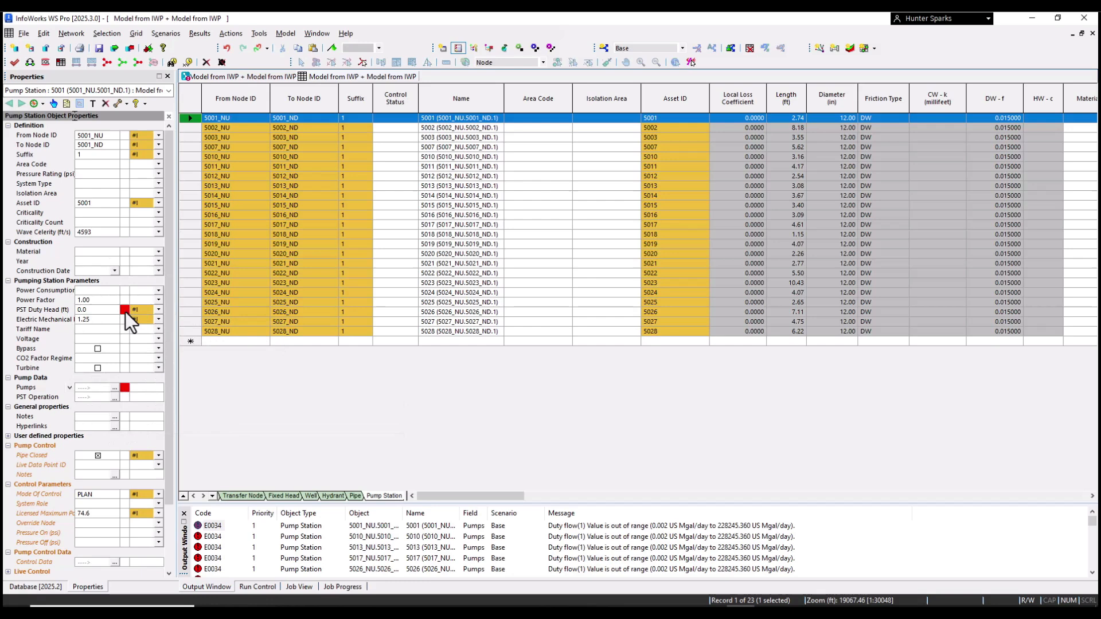
{"action": "right_click", "coordinate": [345, 76]}
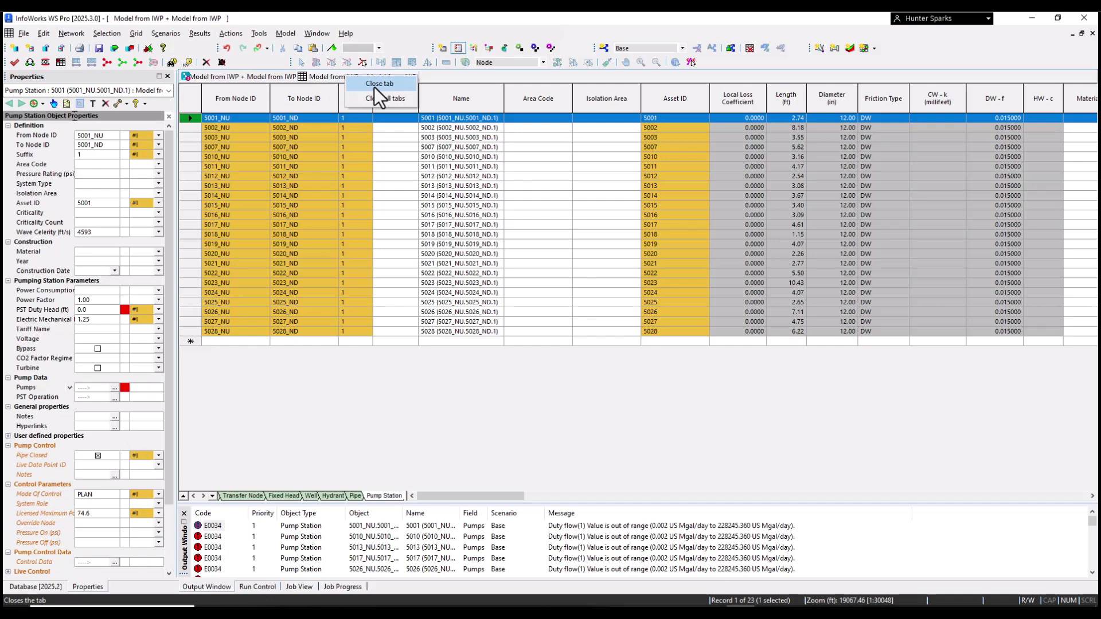
{"action": "left_click", "coordinate": [374, 84]}
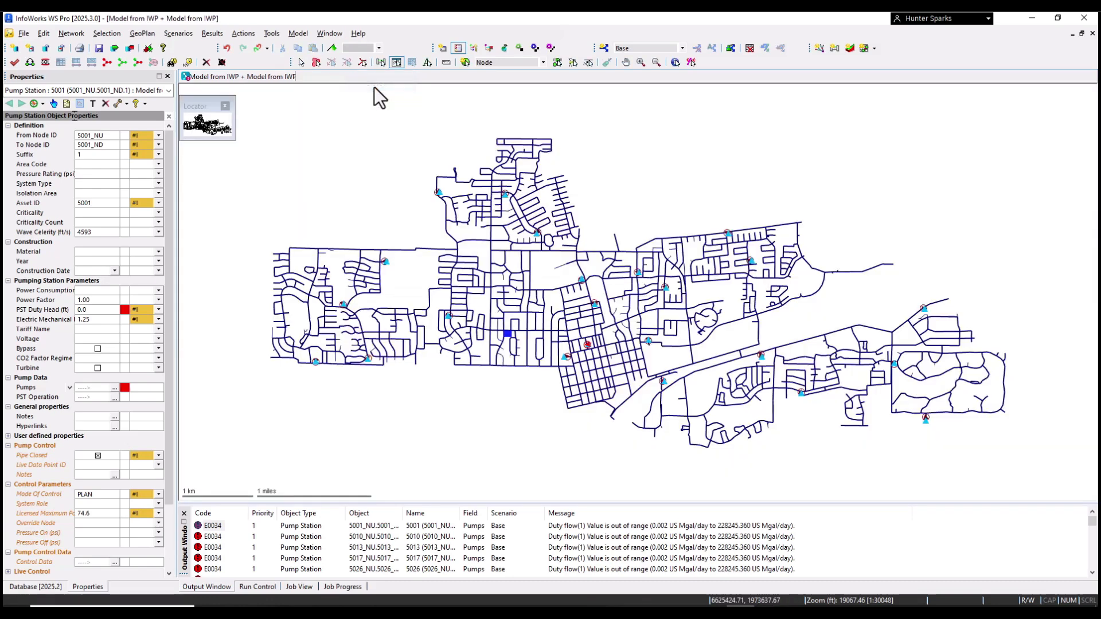
{"action": "left_click", "coordinate": [12, 63]}
{"action": "left_click", "coordinate": [607, 398]}
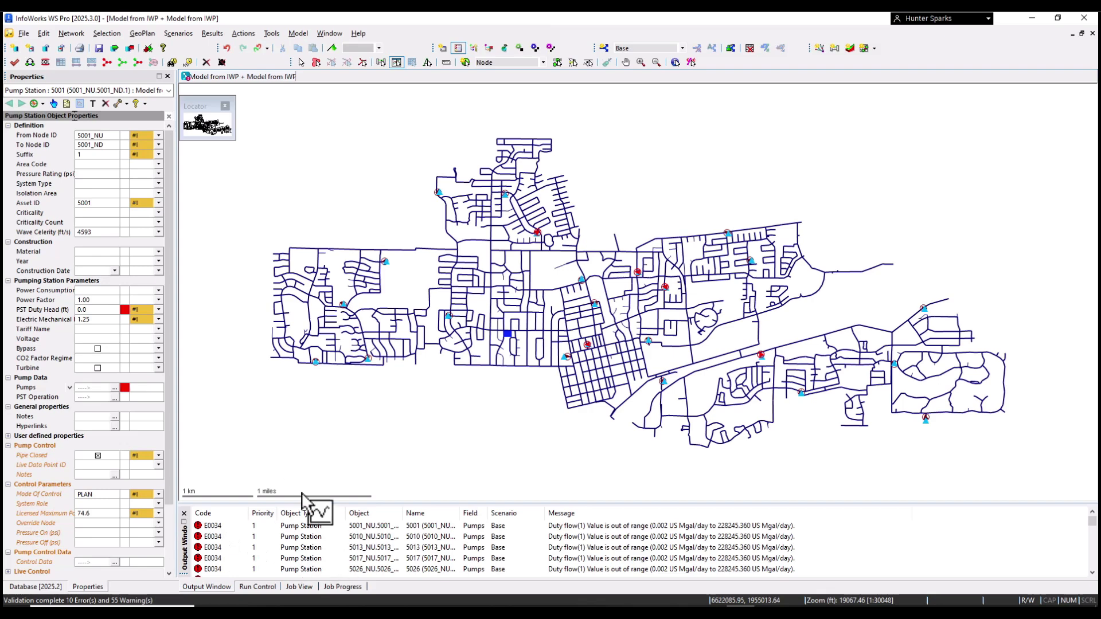
{"action": "left_click", "coordinate": [47, 587]}
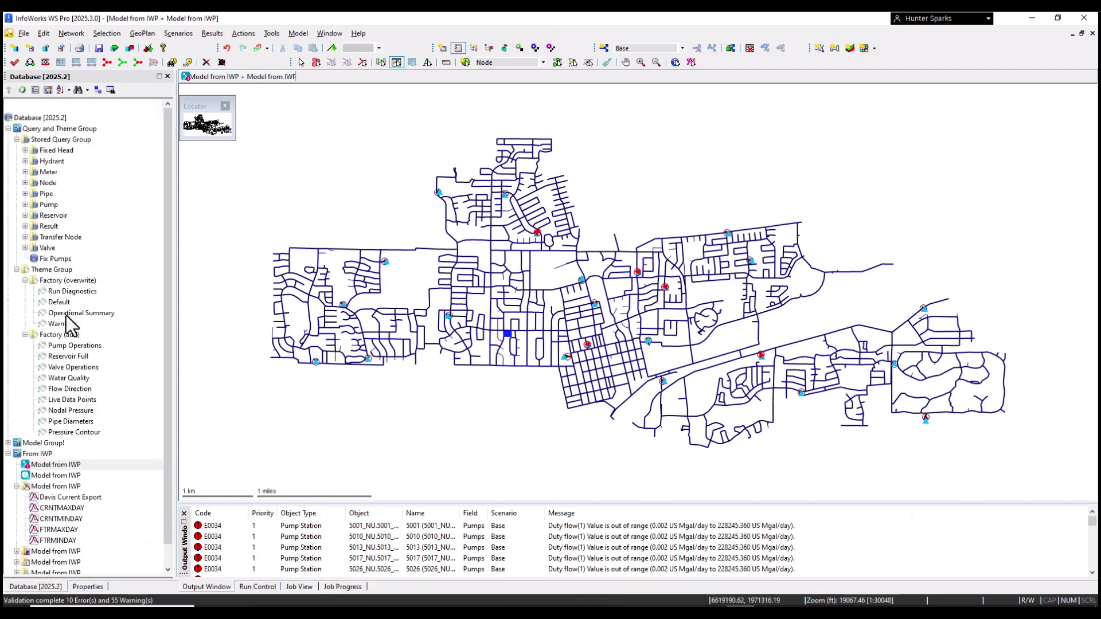
Step: Drop the Fix Pumps query onto the GeoPlan, revalidate Base, and check for 0 errors and 55 warnings
{"action": "left_click", "coordinate": [51, 261]}
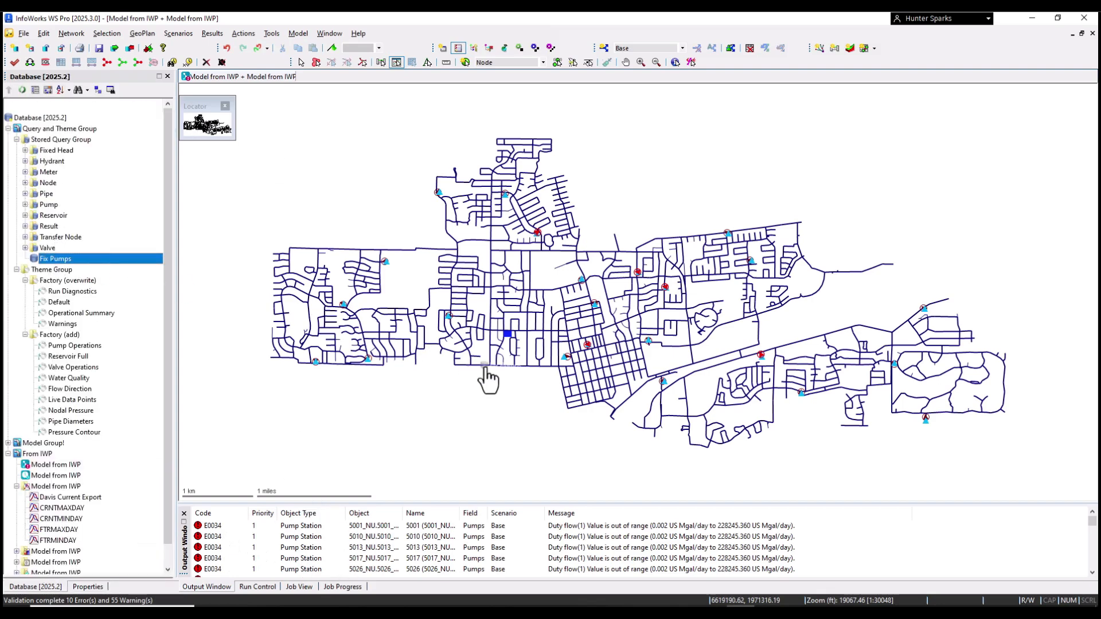
{"action": "left_click_drag", "start_coordinate": [451, 408], "coordinate": [248, 416]}
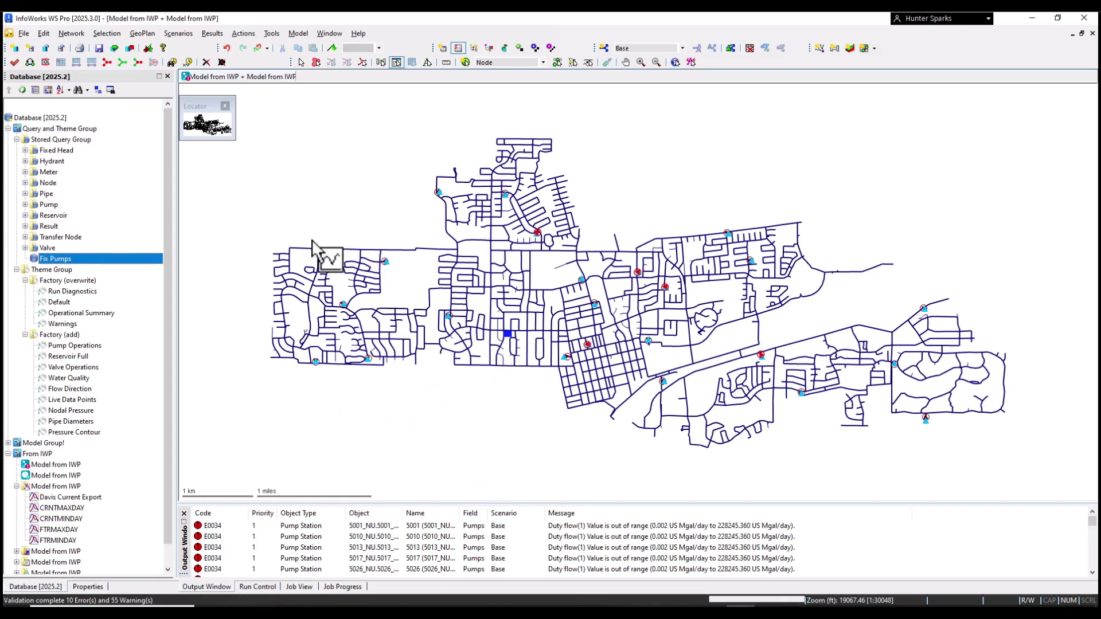
{"action": "left_click", "coordinate": [12, 63]}
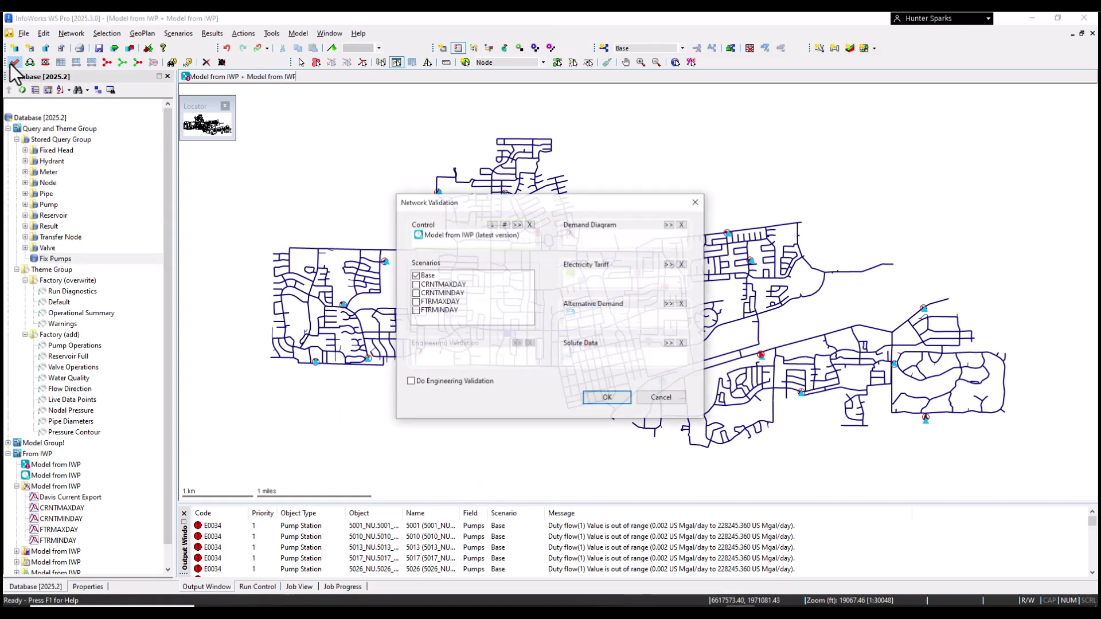
{"action": "left_click", "coordinate": [623, 399]}
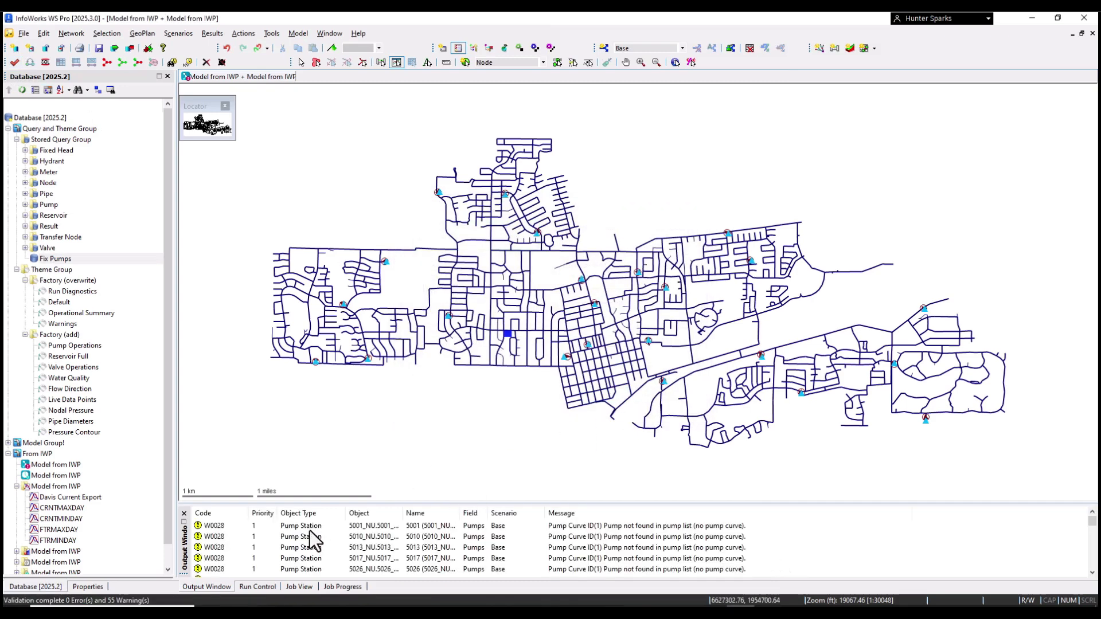
{"action": "scroll", "coordinate": [310, 531], "scroll_direction": "down", "scroll_amount": 5}
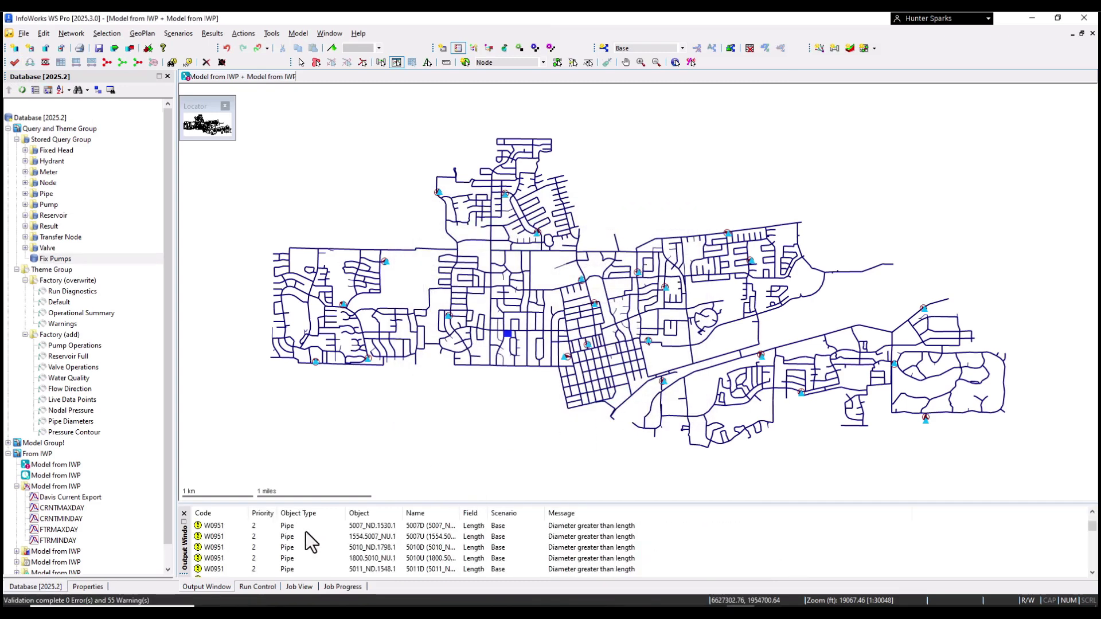
{"action": "scroll", "coordinate": [305, 532], "scroll_direction": "down", "scroll_amount": 8}
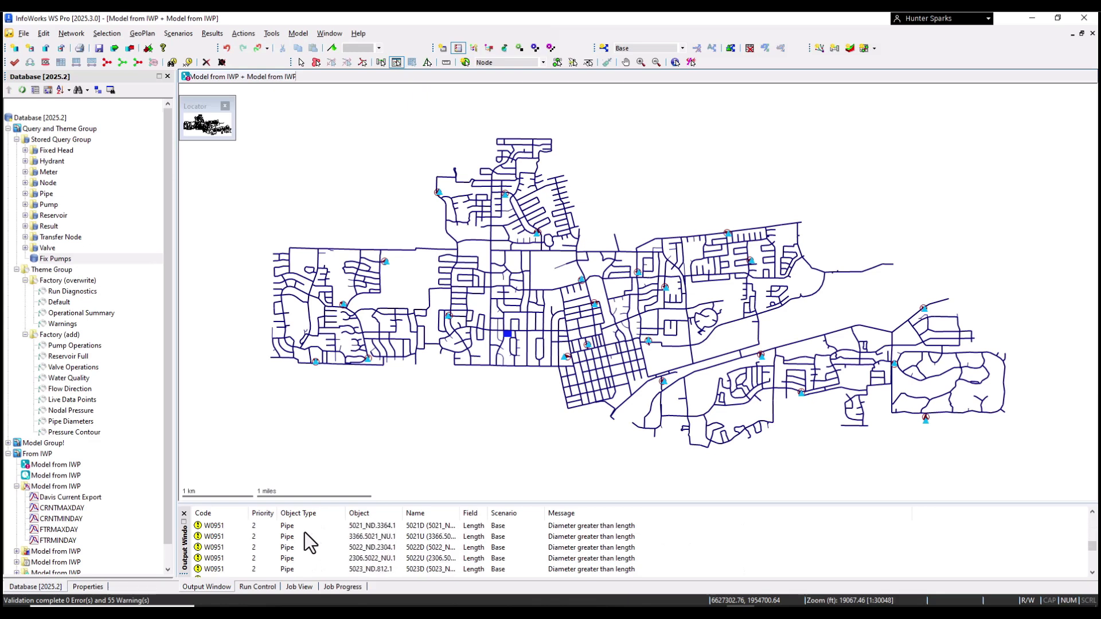
{"action": "scroll", "coordinate": [304, 532], "scroll_direction": "down", "scroll_amount": 5}
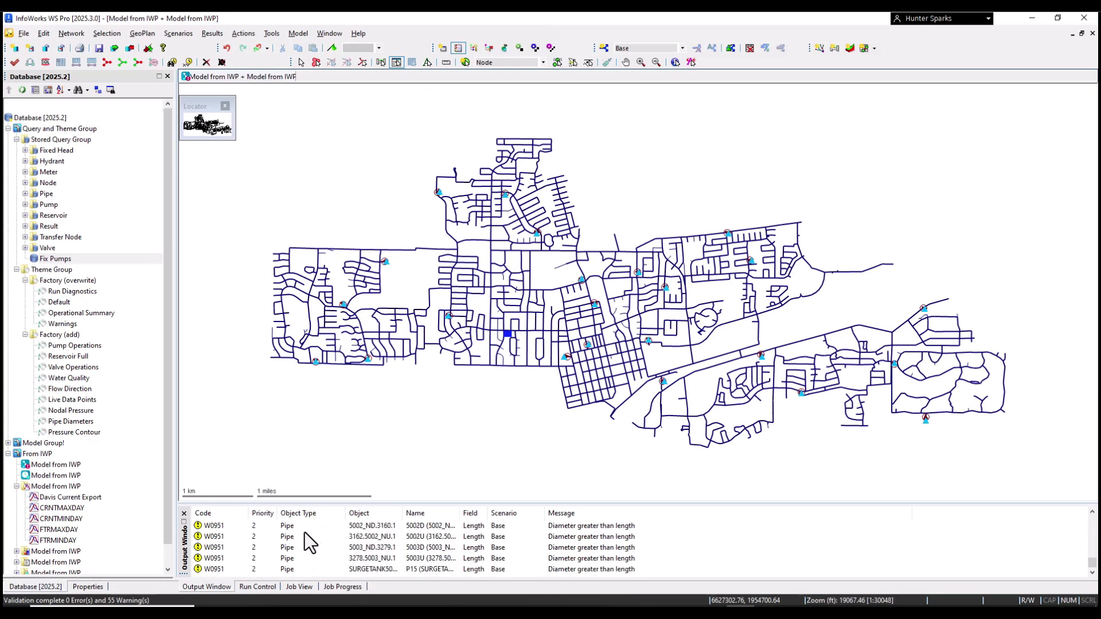
{"action": "scroll", "coordinate": [305, 532], "scroll_direction": "up", "scroll_amount": 20}
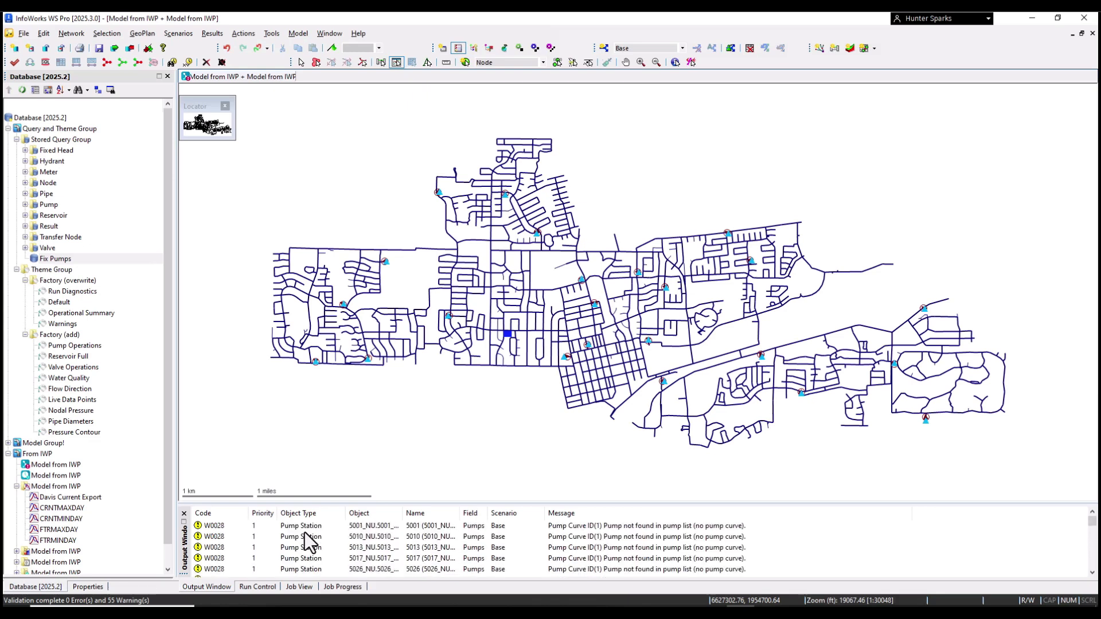
{"action": "scroll", "coordinate": [58, 499], "scroll_direction": "down", "scroll_amount": 1}
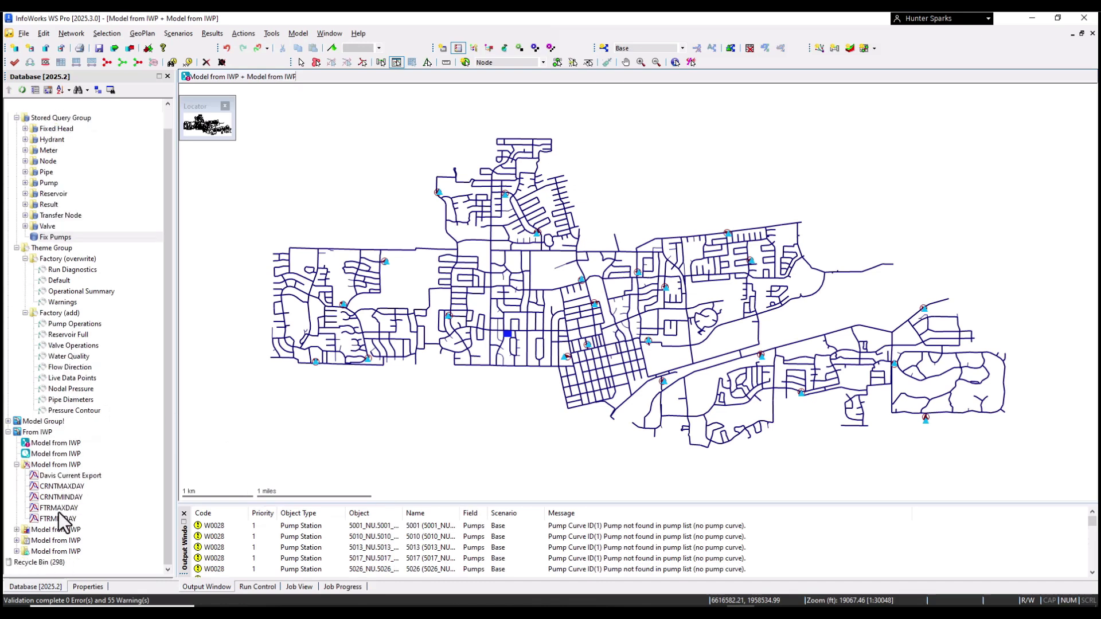
Step: Start a new run for the Model from IWP network, then discard it after the uncommitted-changes warning
{"action": "right_click", "coordinate": [51, 548]}
{"action": "right_click", "coordinate": [54, 542]}
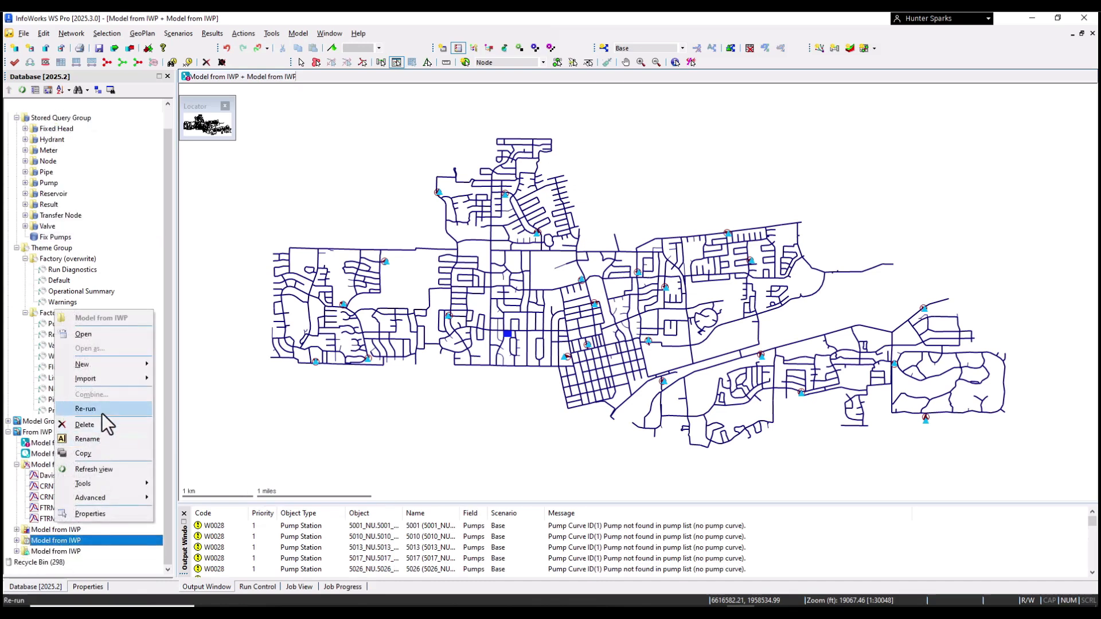
{"action": "mouse_move", "coordinate": [114, 364]}
{"action": "left_click", "coordinate": [178, 364]}
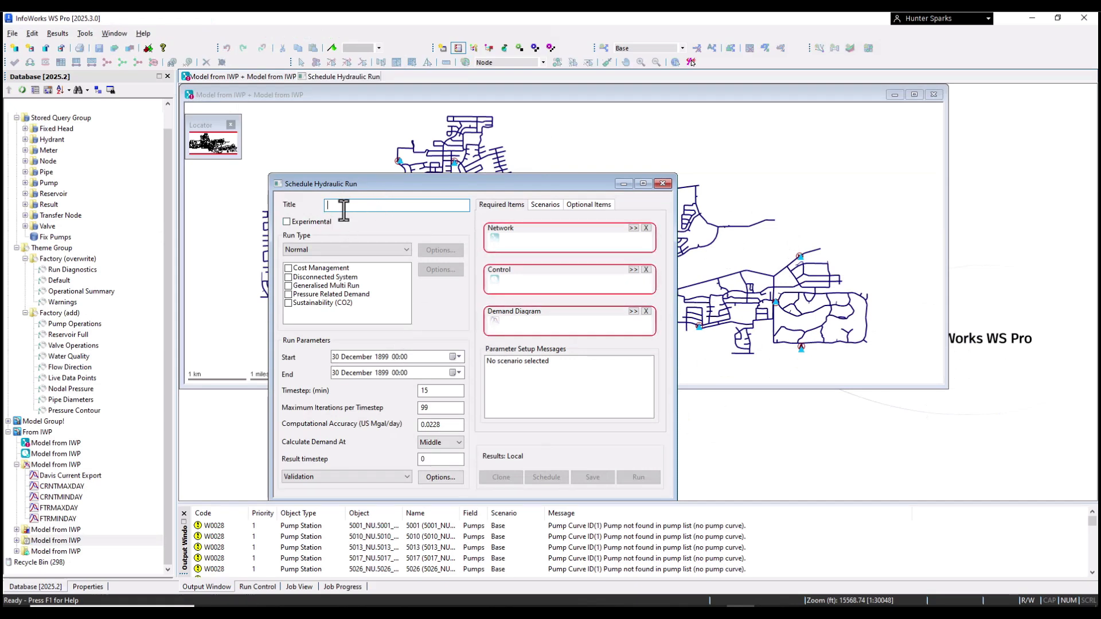
{"action": "type", "text": "Model Run"}
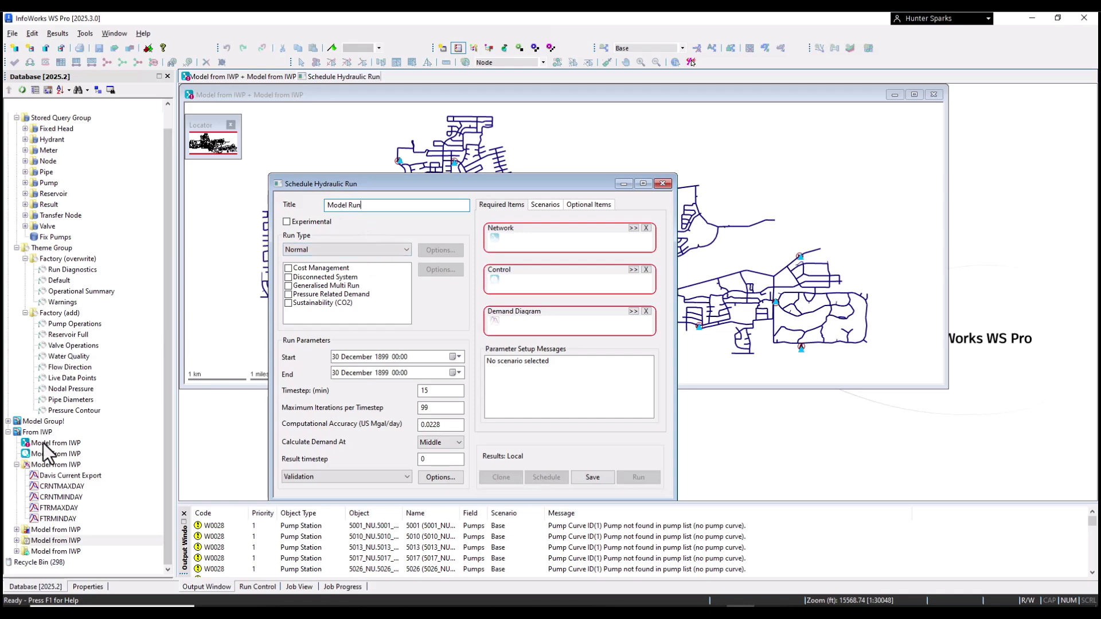
{"action": "left_click_drag", "start_coordinate": [43, 444], "coordinate": [535, 240]}
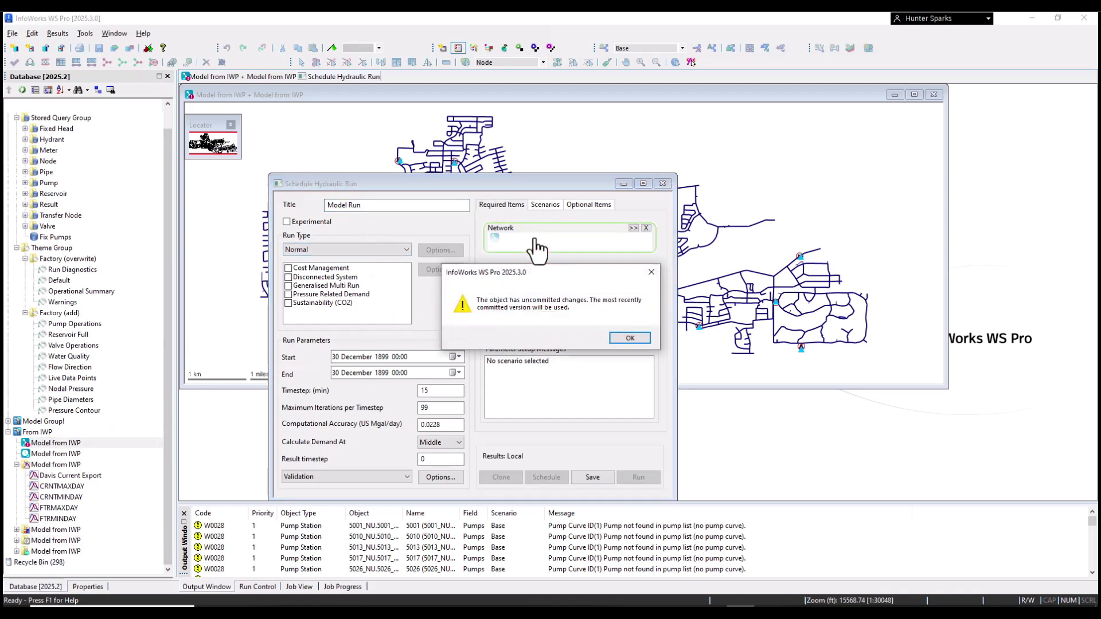
{"action": "left_click", "coordinate": [625, 337]}
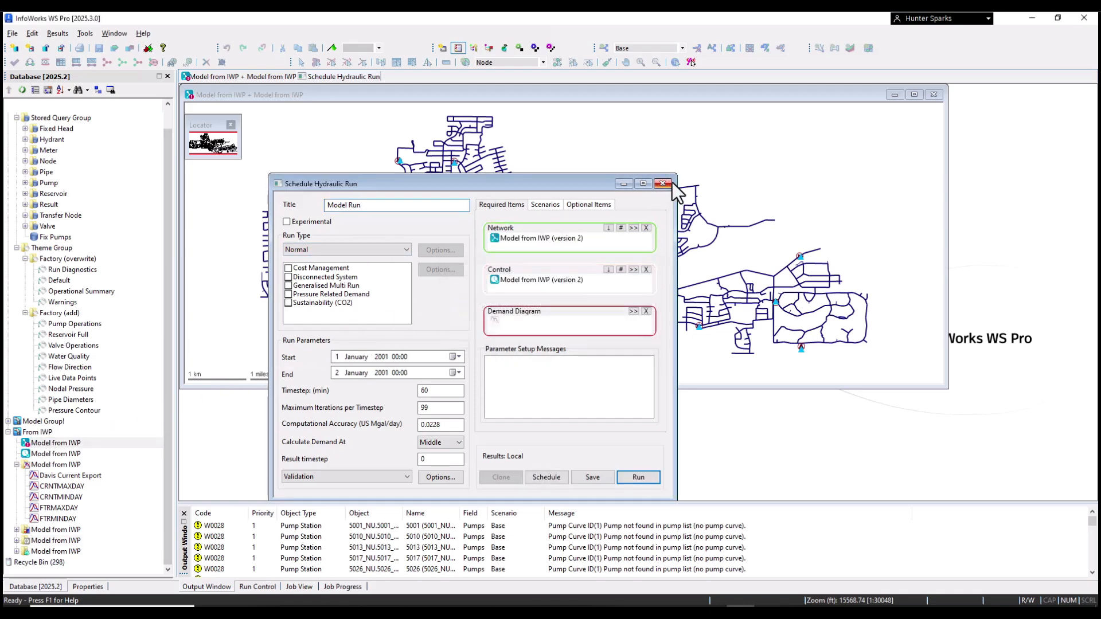
{"action": "left_click", "coordinate": [667, 184]}
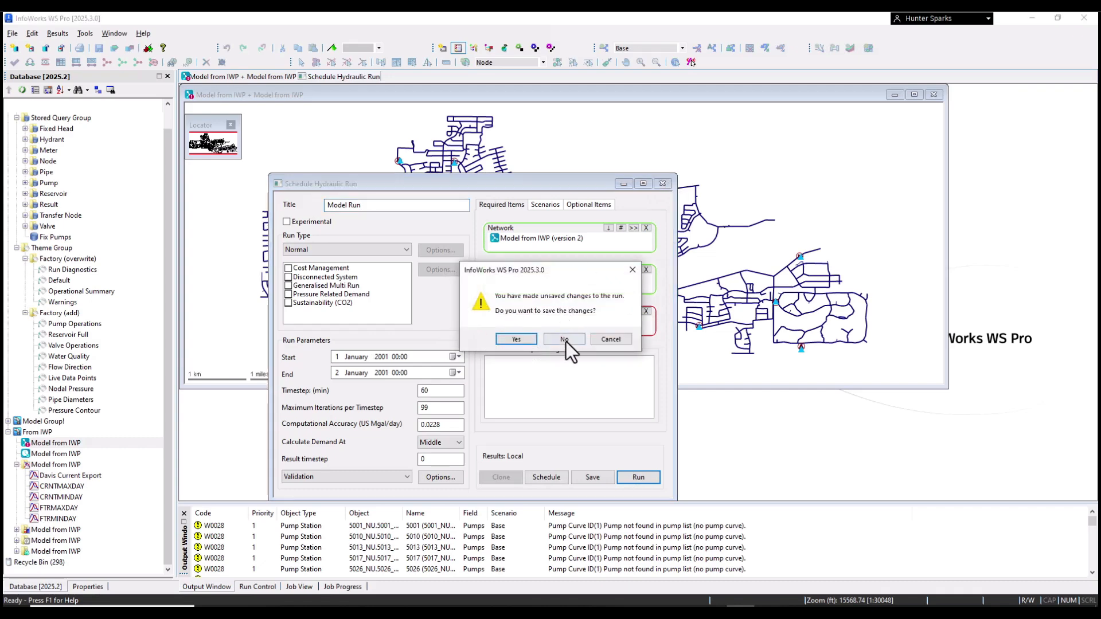
{"action": "left_click", "coordinate": [565, 339]}
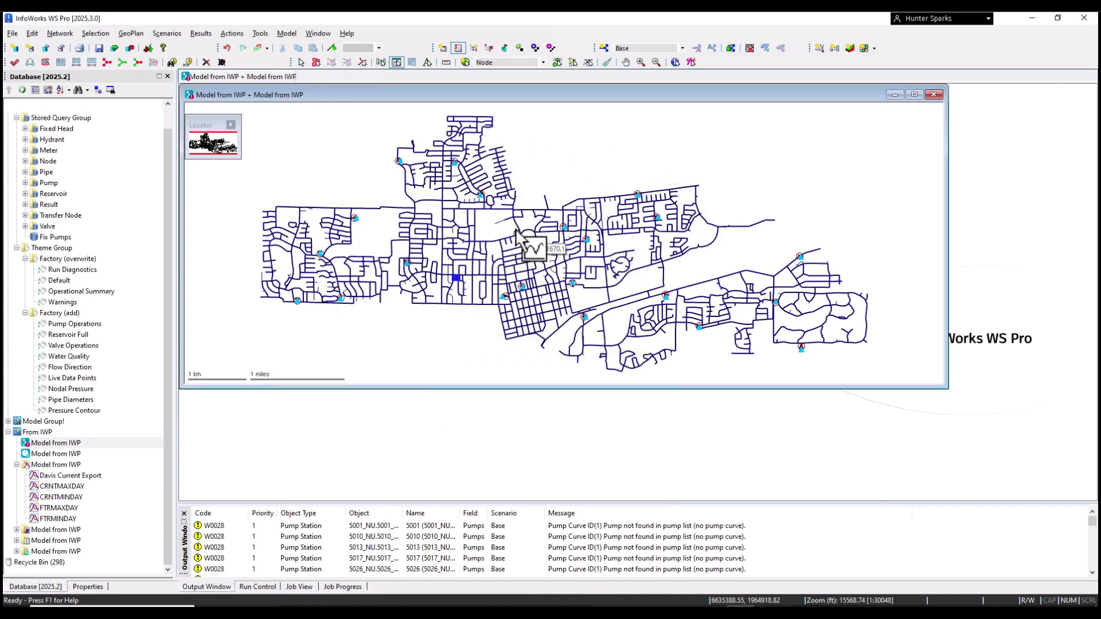
Step: Commit the network's 24 changed objects to the database with the comment 'Fix Errors'
{"action": "right_click", "coordinate": [68, 443]}
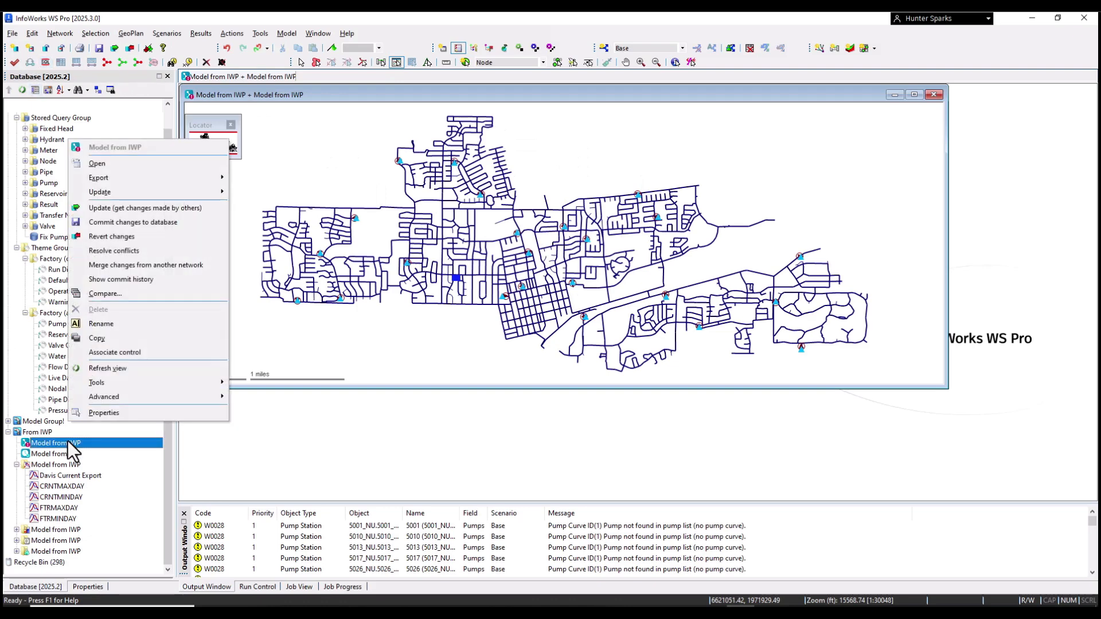
{"action": "left_click", "coordinate": [140, 222]}
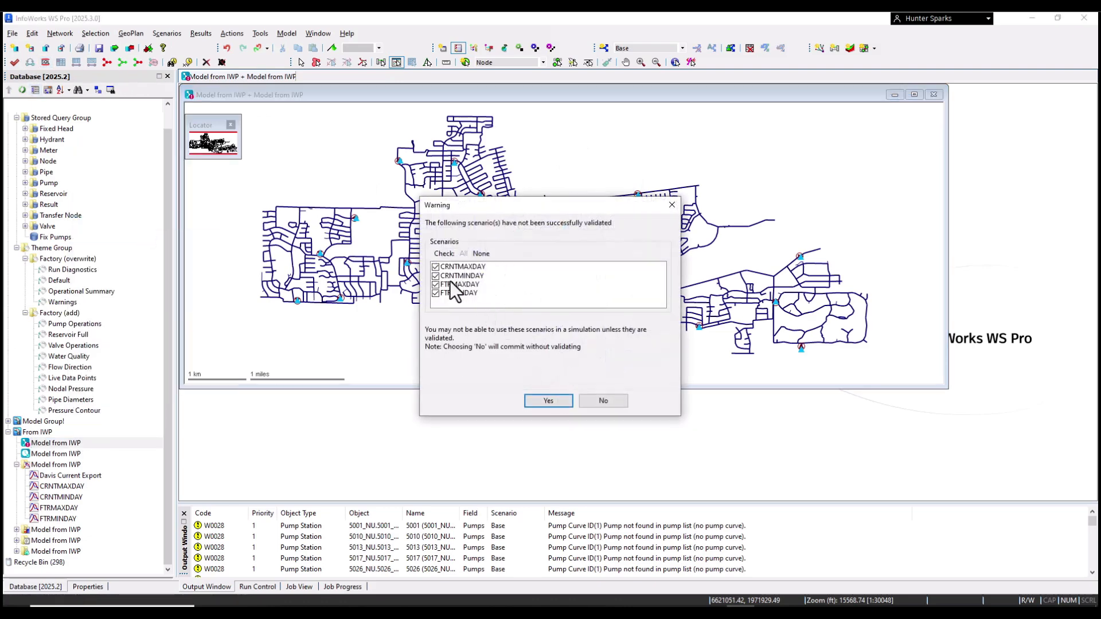
{"action": "left_click", "coordinate": [548, 401]}
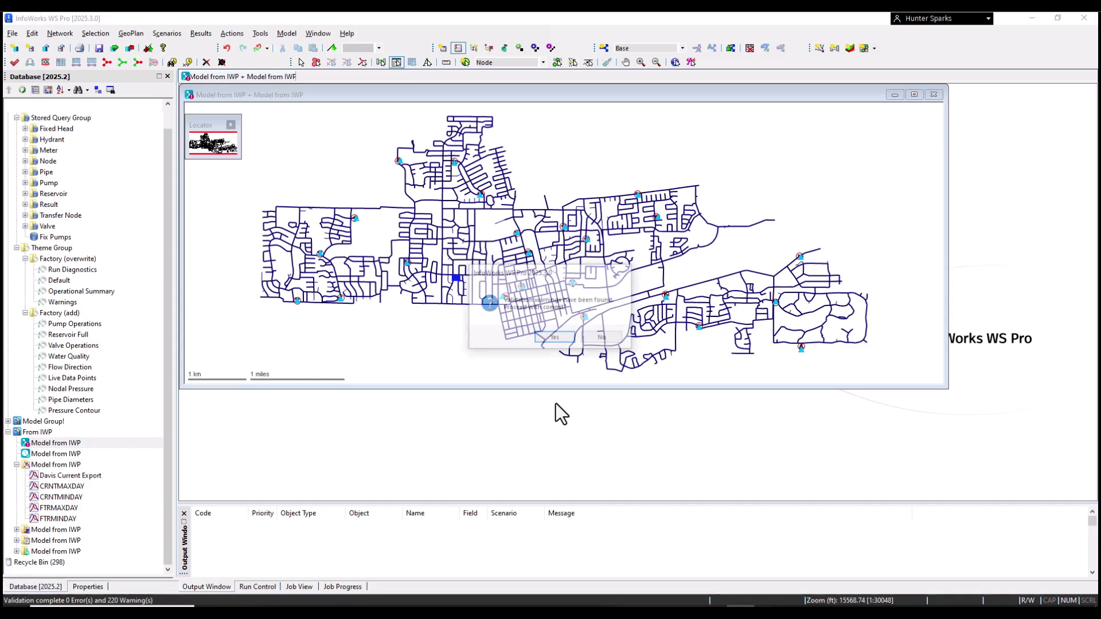
{"action": "left_click", "coordinate": [554, 338]}
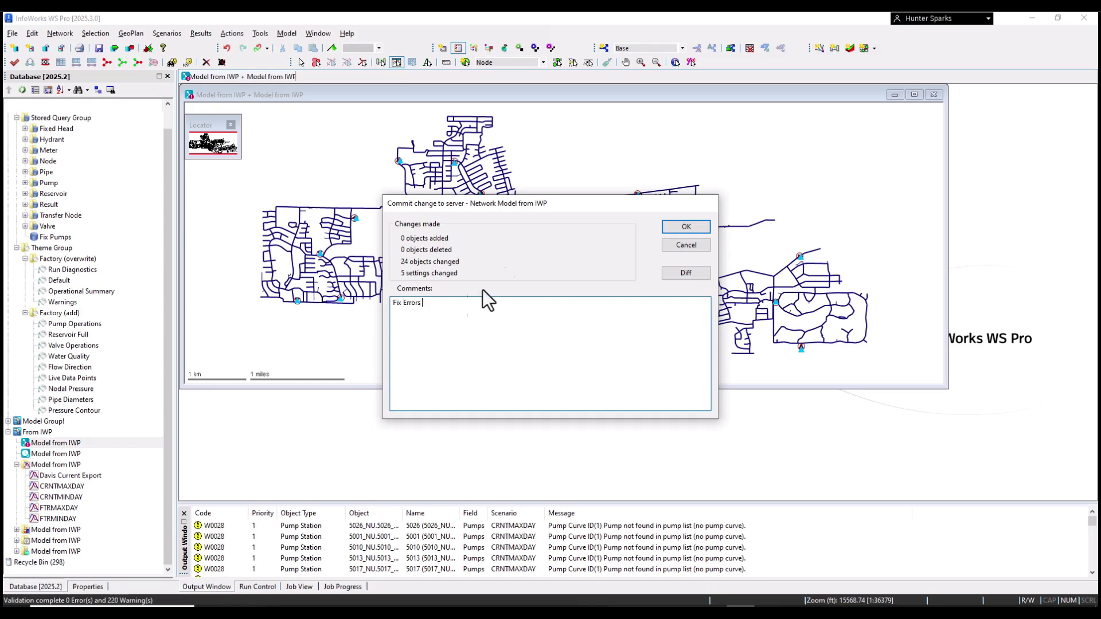
{"action": "left_click", "coordinate": [674, 225]}
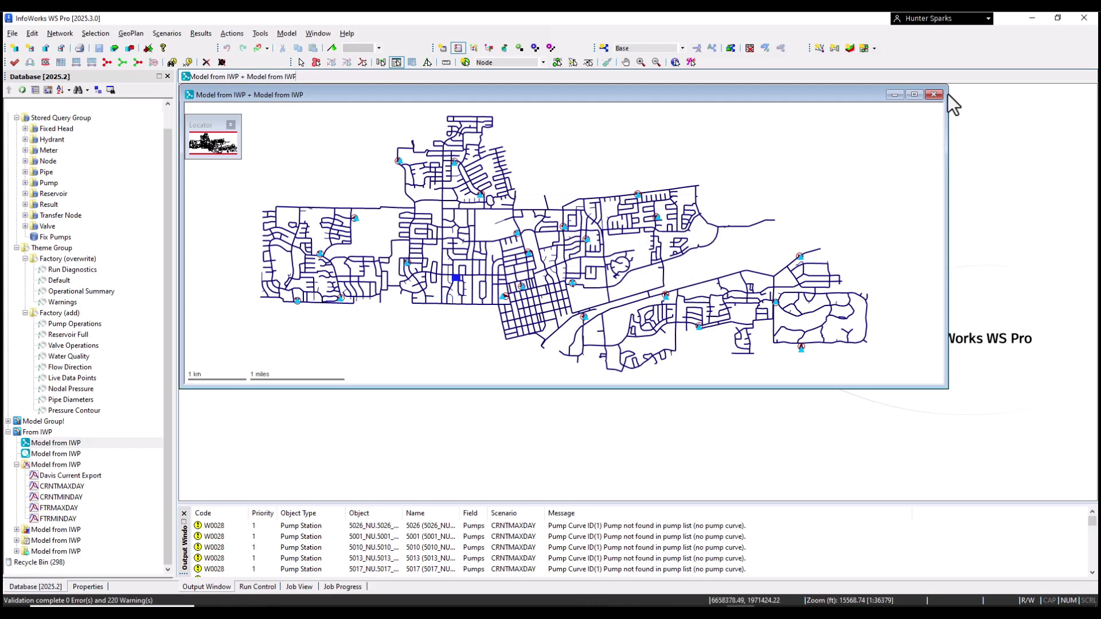
{"action": "left_click", "coordinate": [914, 95]}
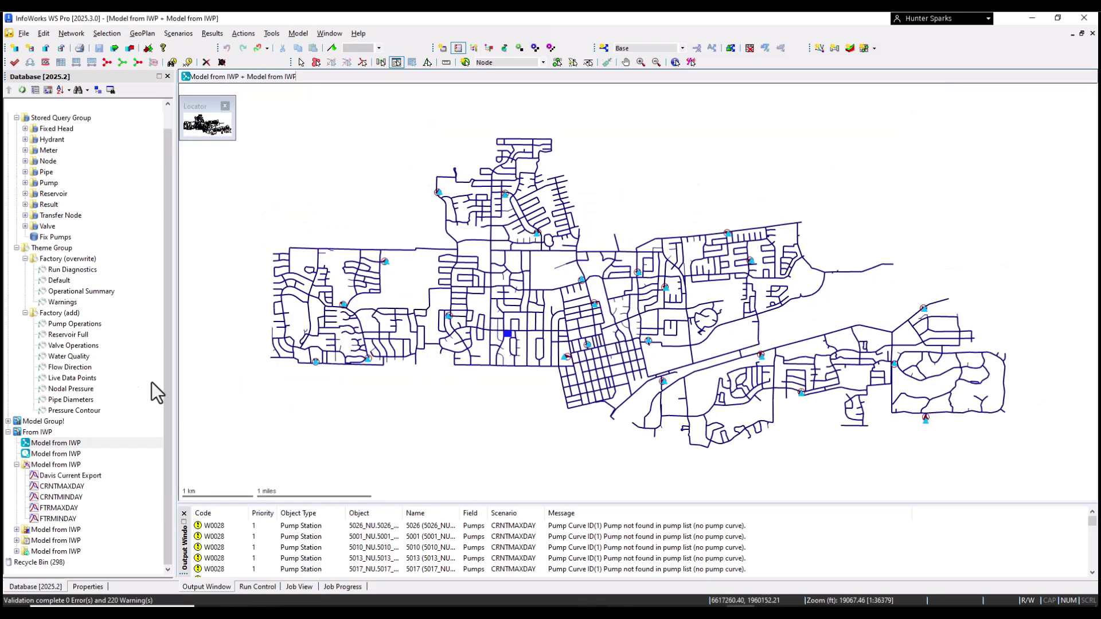
{"action": "left_click", "coordinate": [16, 540]}
Step: Create a run titled 'From IWP' using the Model from IWP network and Davis Current Export demand diagram
{"action": "right_click", "coordinate": [60, 542]}
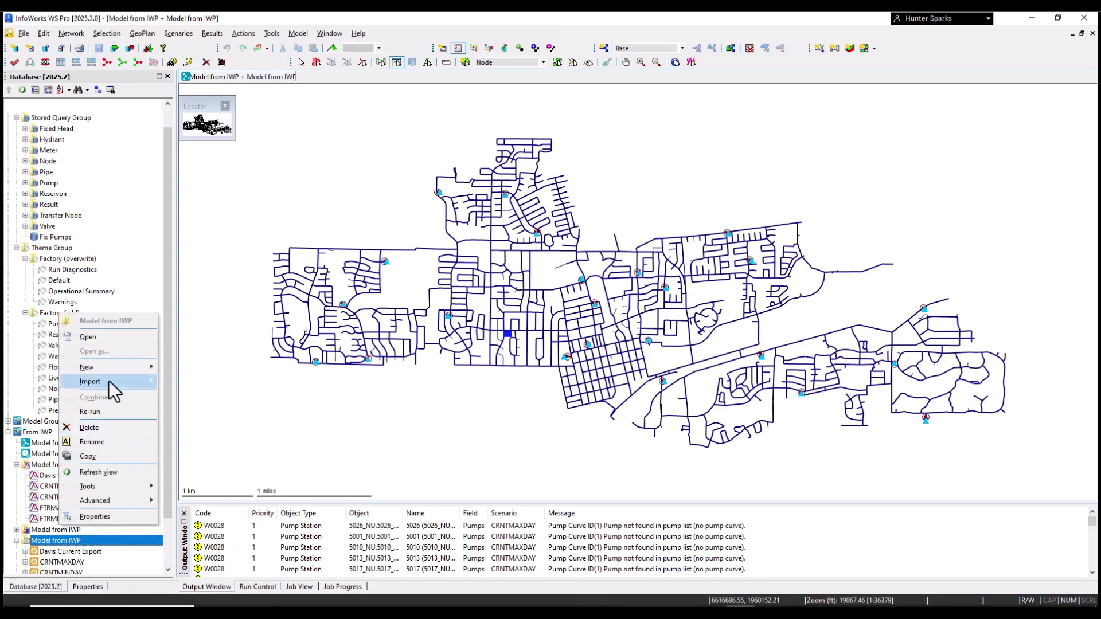
{"action": "mouse_move", "coordinate": [117, 367]}
{"action": "left_click", "coordinate": [177, 367]}
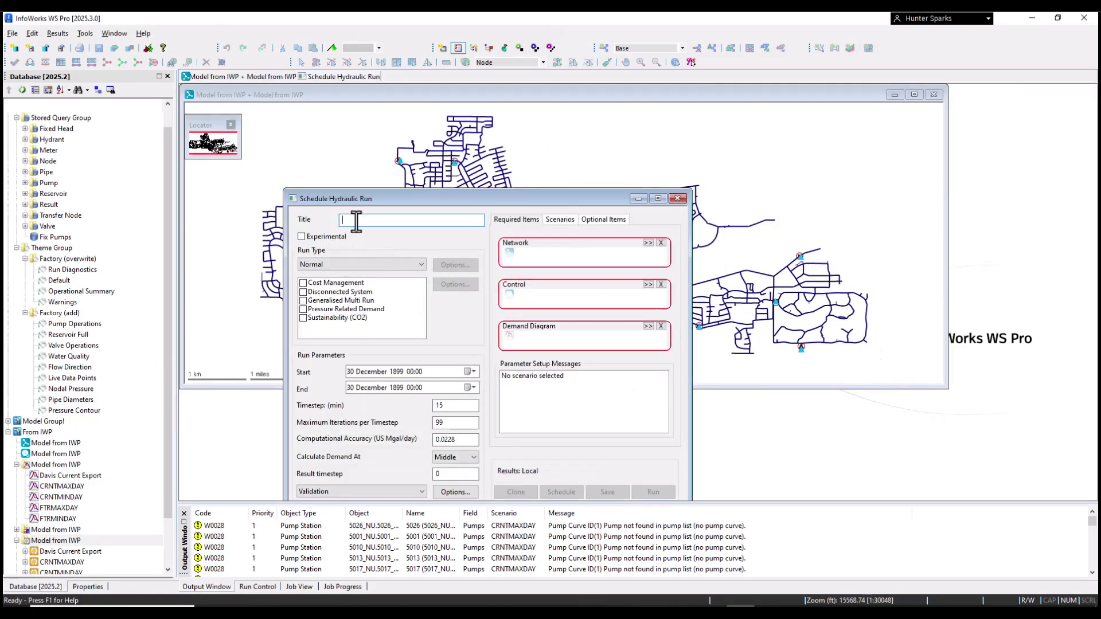
{"action": "type", "text": "From IWP"}
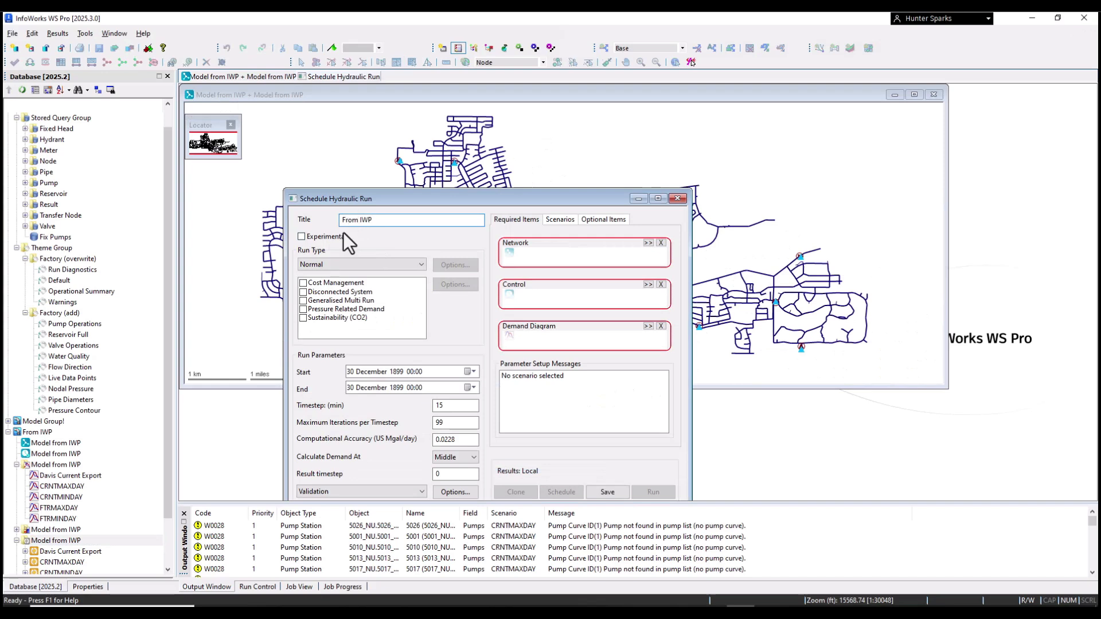
{"action": "left_click_drag", "start_coordinate": [64, 447], "coordinate": [561, 254]}
{"action": "left_click_drag", "start_coordinate": [63, 476], "coordinate": [582, 337]}
Step: Include all five scenarios, including CRNTMAXDAY and CRNTMINDAY, and launch the 5 simulations
{"action": "left_click", "coordinate": [565, 220]}
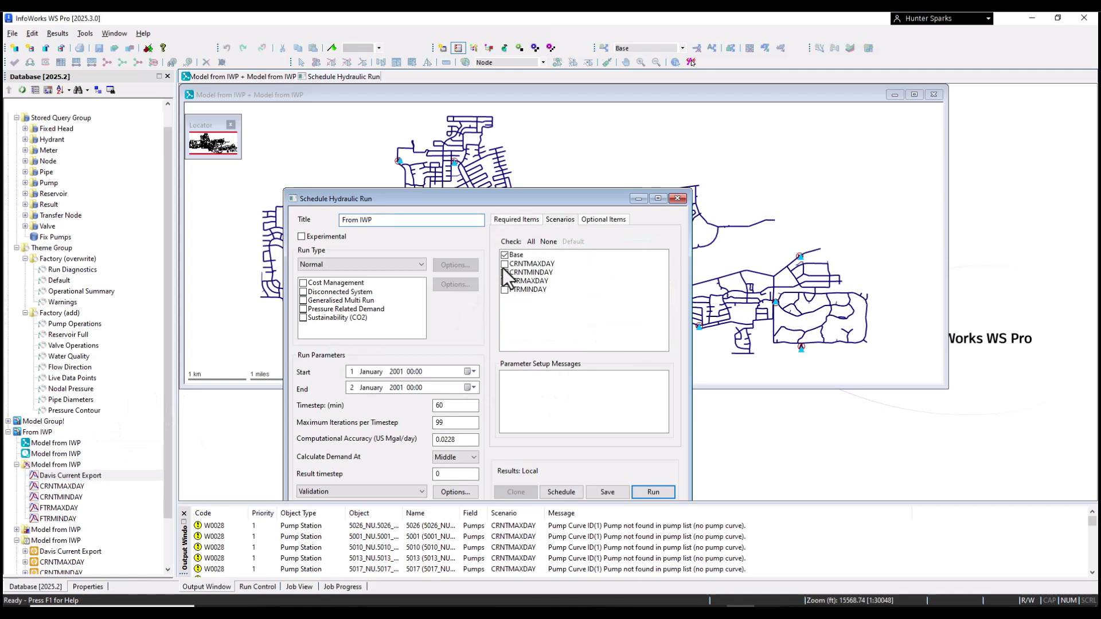
{"action": "left_click", "coordinate": [504, 263]}
{"action": "left_click", "coordinate": [504, 272]}
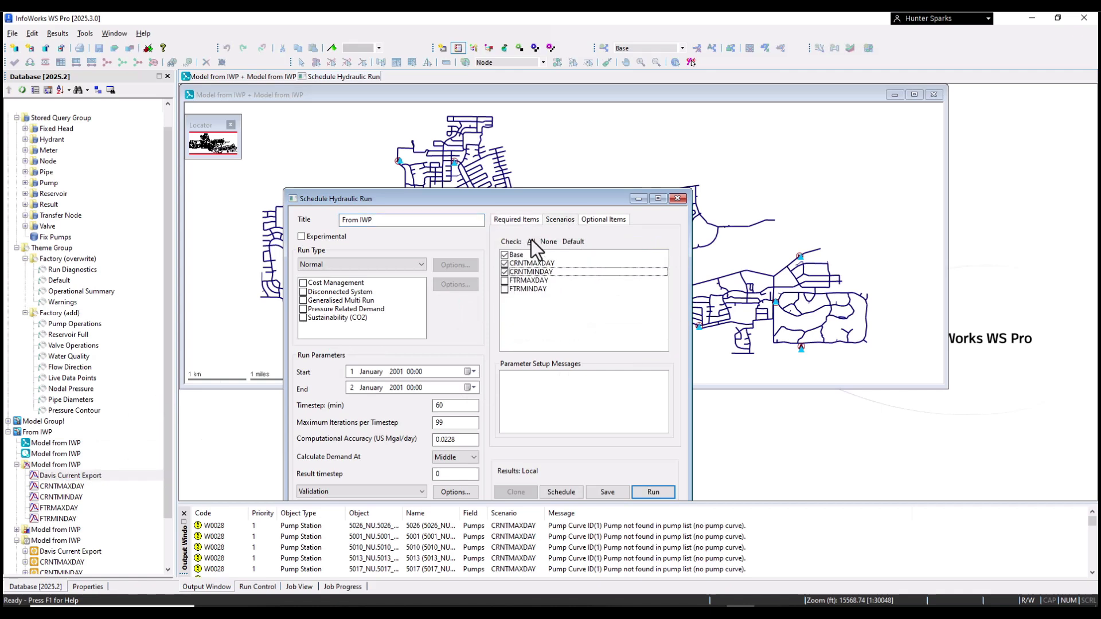
{"action": "left_click_drag", "start_coordinate": [518, 198], "coordinate": [583, 104]}
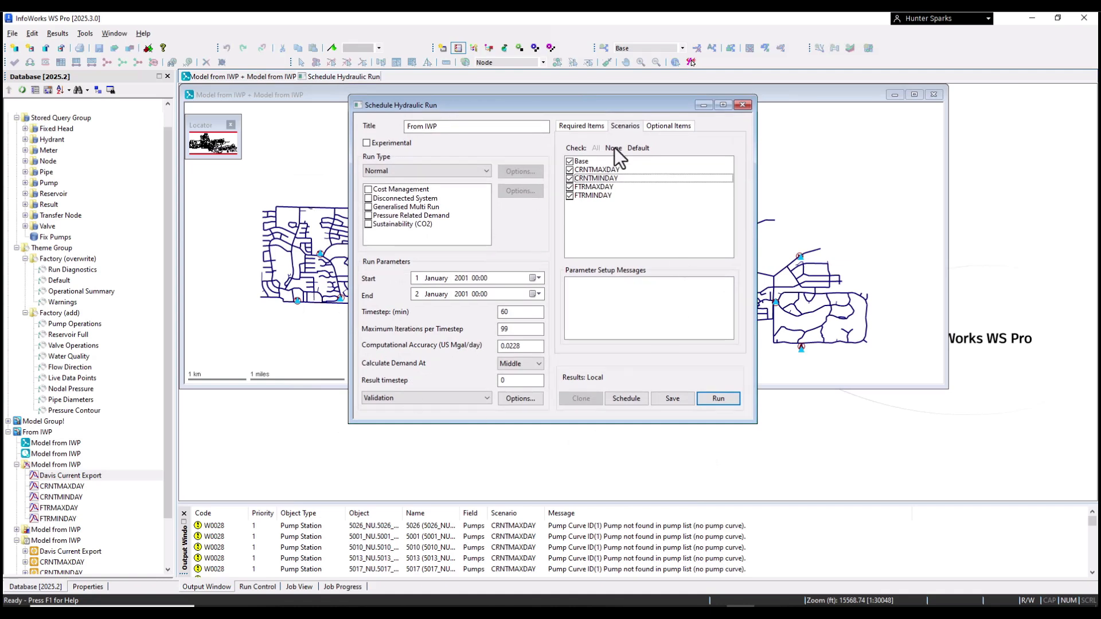
{"action": "left_click", "coordinate": [725, 401]}
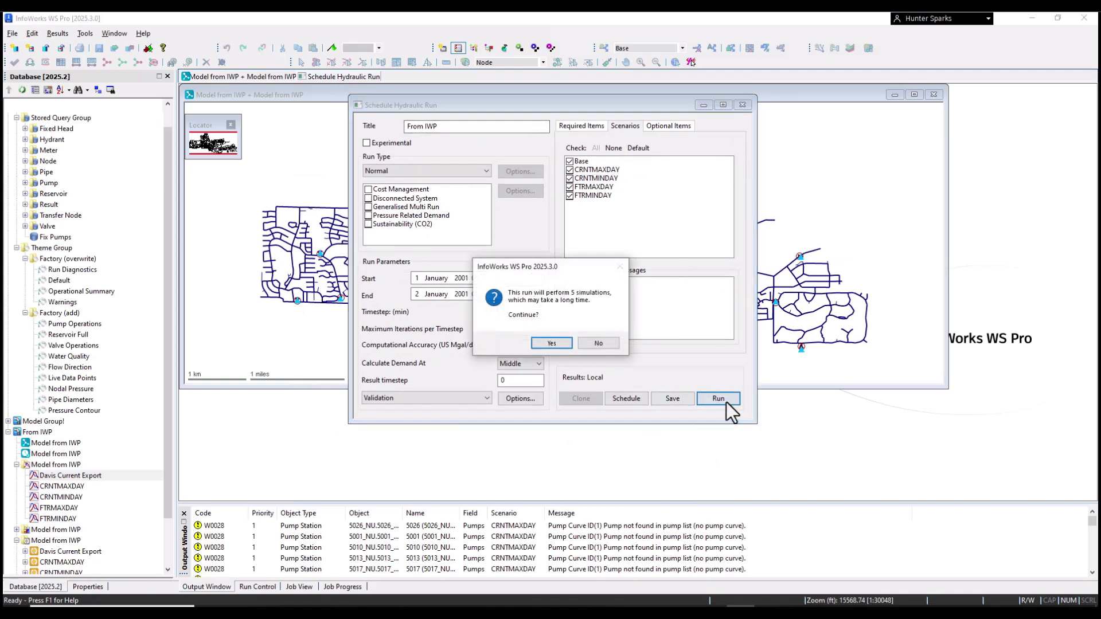
{"action": "left_click", "coordinate": [551, 344]}
{"action": "left_click", "coordinate": [255, 588]}
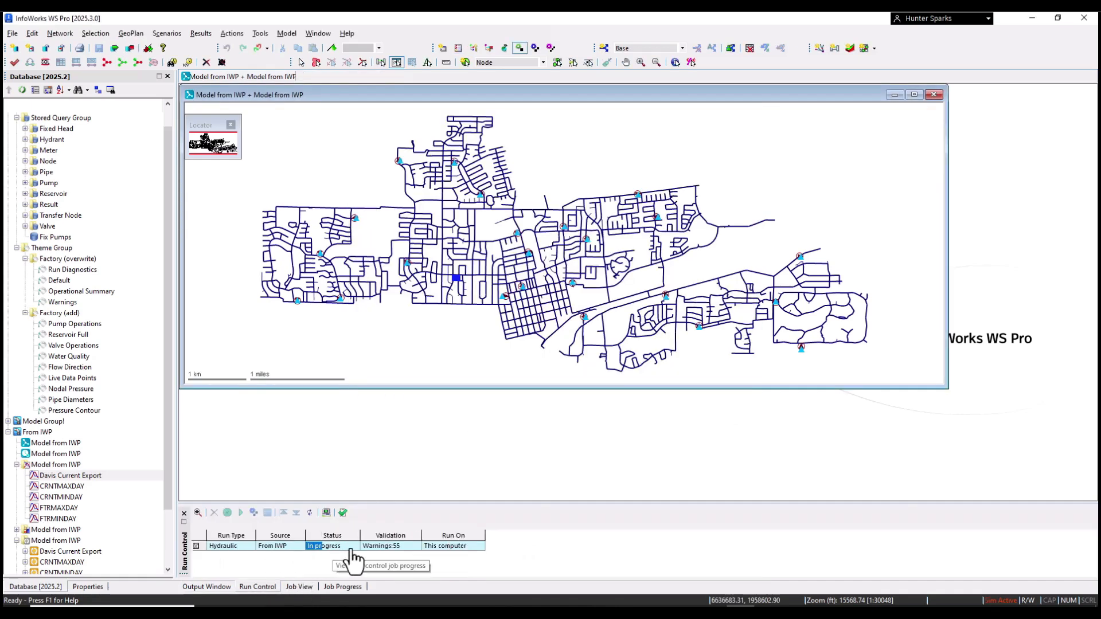
Step: Check in Job View that every From IWP job shows Completed, then dismiss the notice and restore panel sizes
{"action": "left_click", "coordinate": [299, 586]}
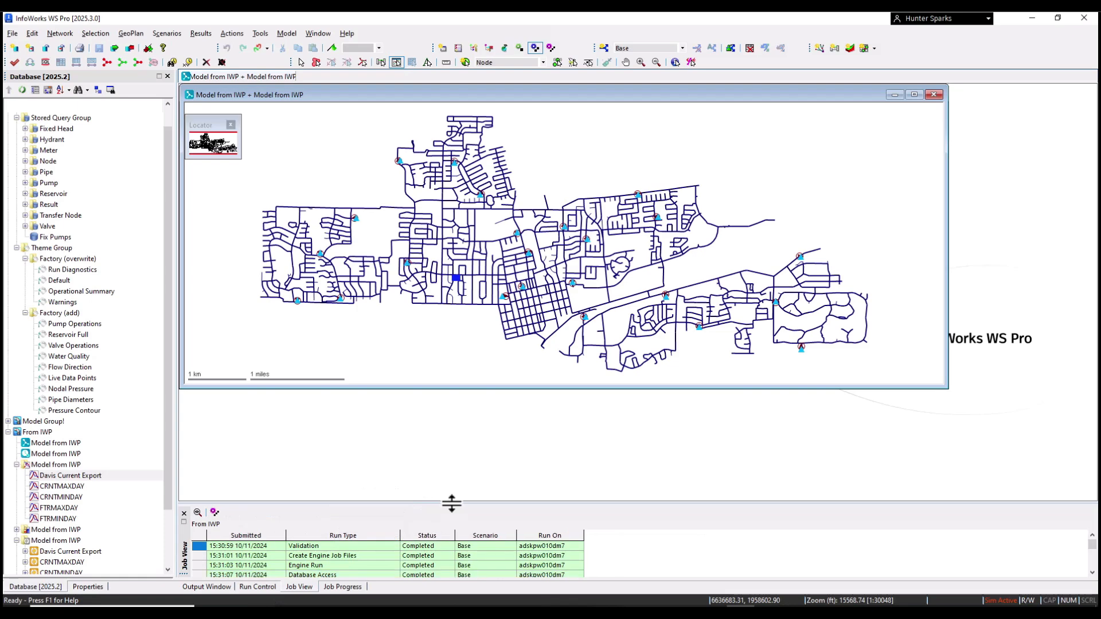
{"action": "left_click_drag", "start_coordinate": [450, 502], "coordinate": [443, 277]}
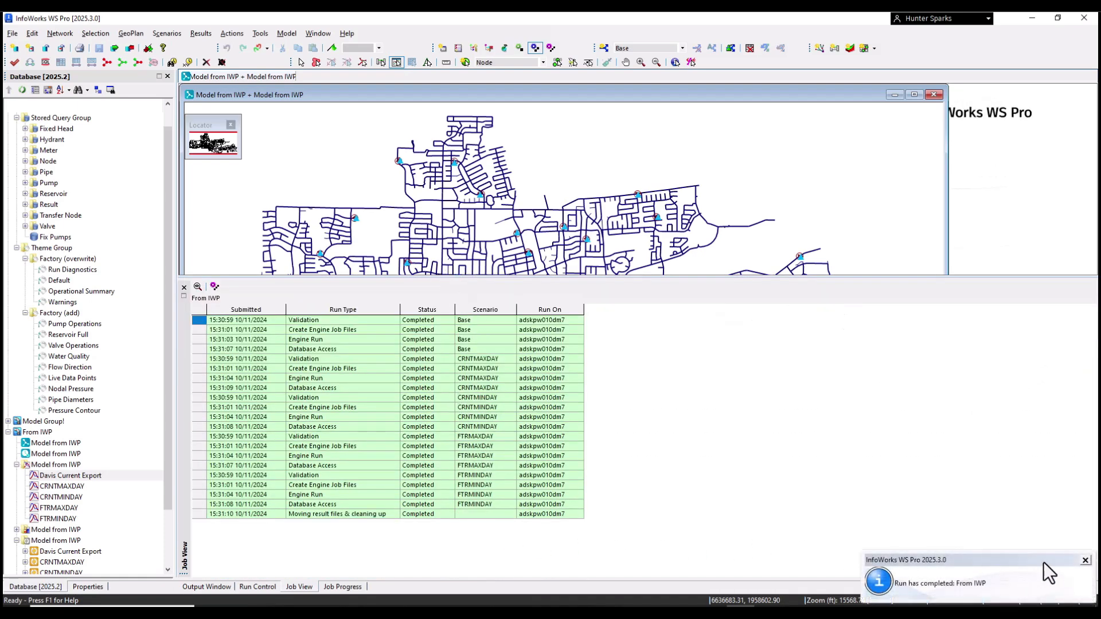
{"action": "left_click", "coordinate": [1085, 560]}
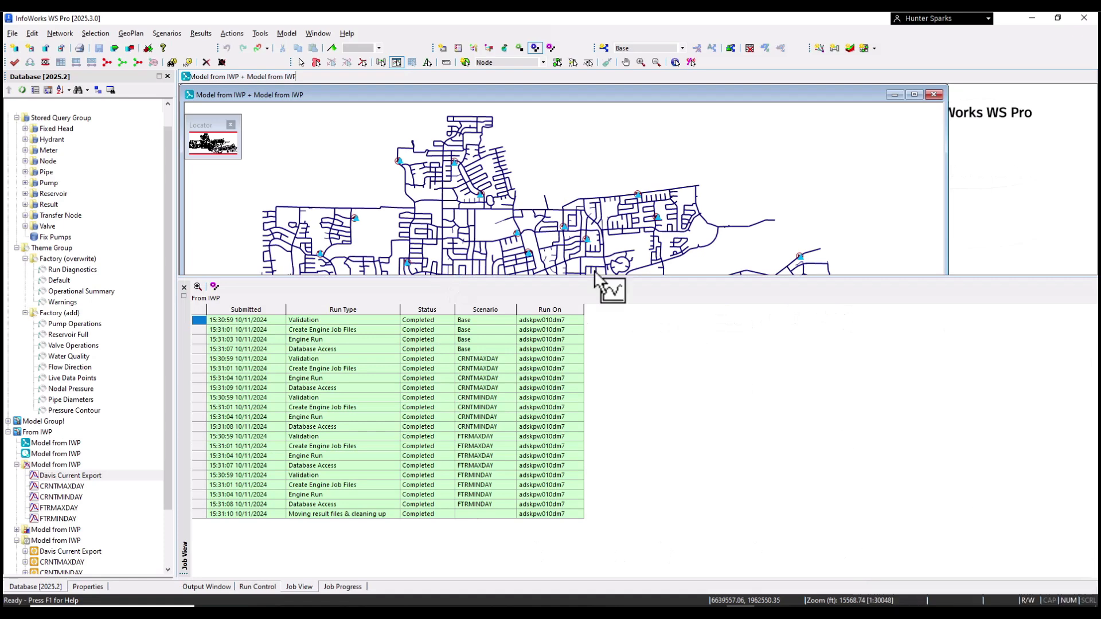
{"action": "left_click_drag", "start_coordinate": [567, 277], "coordinate": [565, 545]}
{"action": "left_click_drag", "start_coordinate": [115, 473], "coordinate": [661, 175]}
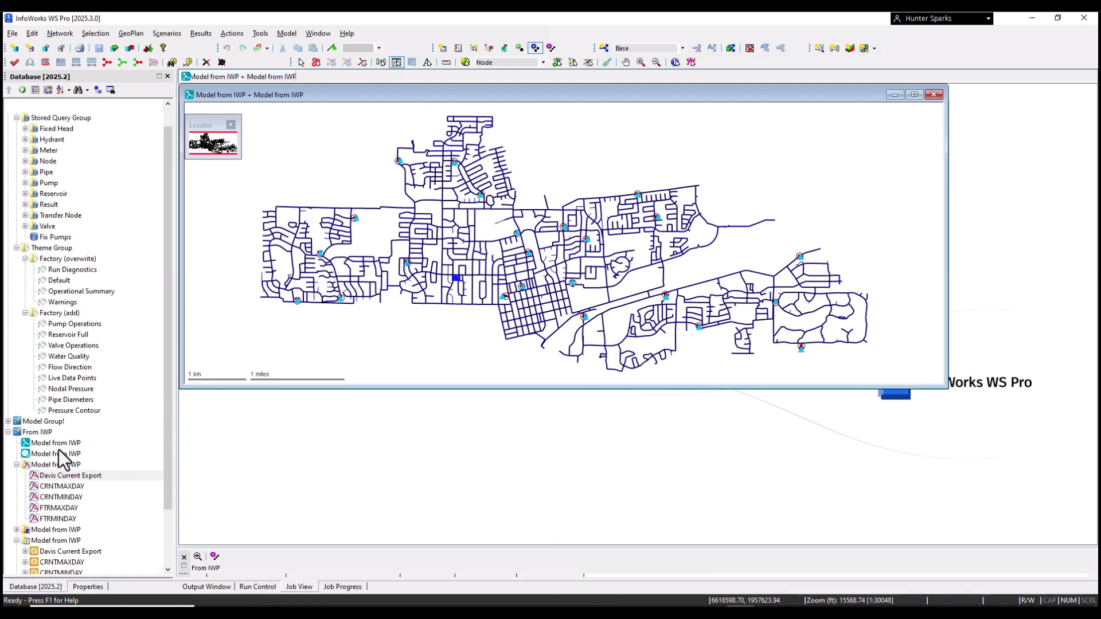
{"action": "scroll", "coordinate": [63, 459], "scroll_direction": "down", "scroll_amount": 2}
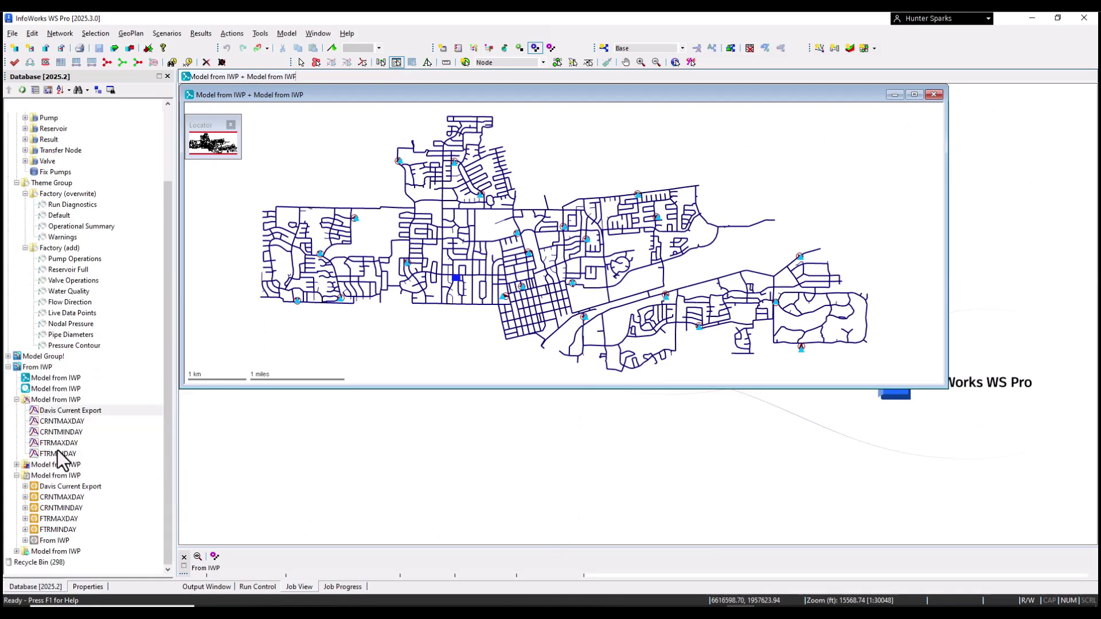
Step: Open the From IWP FTRMAXDAY results on the map and apply the Pressure Contour theme
{"action": "left_click", "coordinate": [25, 541]}
{"action": "scroll", "coordinate": [96, 483], "scroll_direction": "down", "scroll_amount": 2}
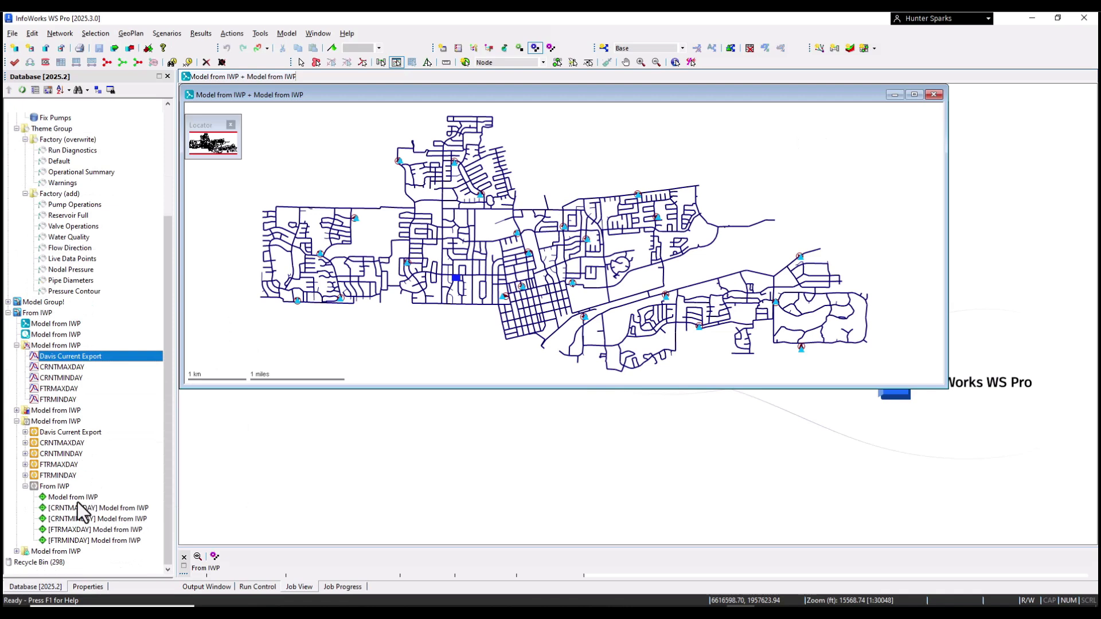
{"action": "left_click_drag", "start_coordinate": [75, 529], "coordinate": [344, 325]}
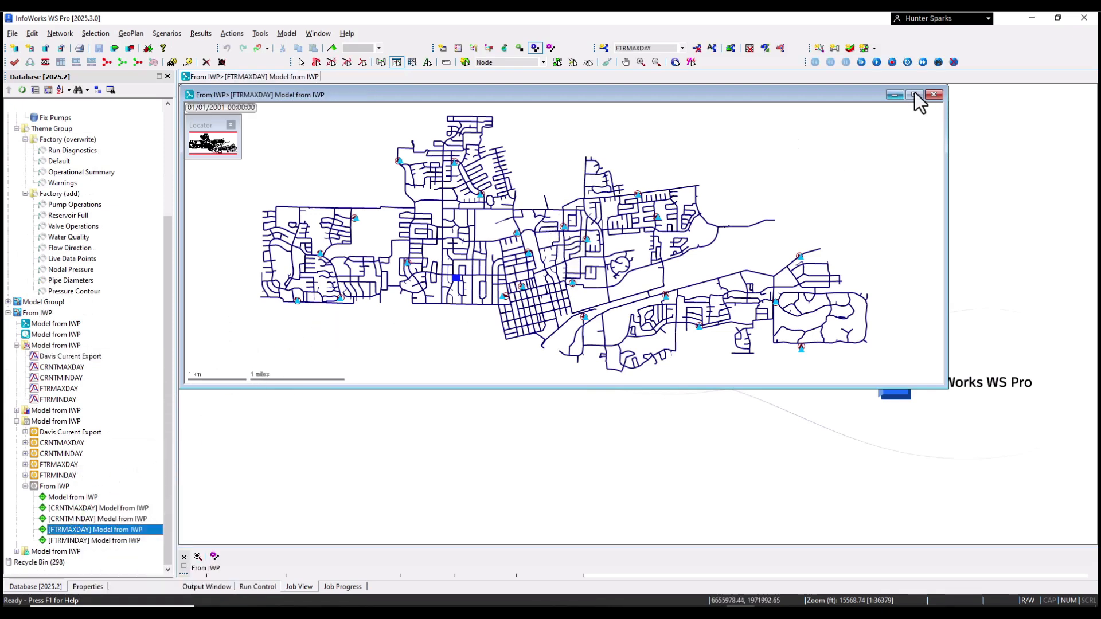
{"action": "left_click", "coordinate": [198, 114]}
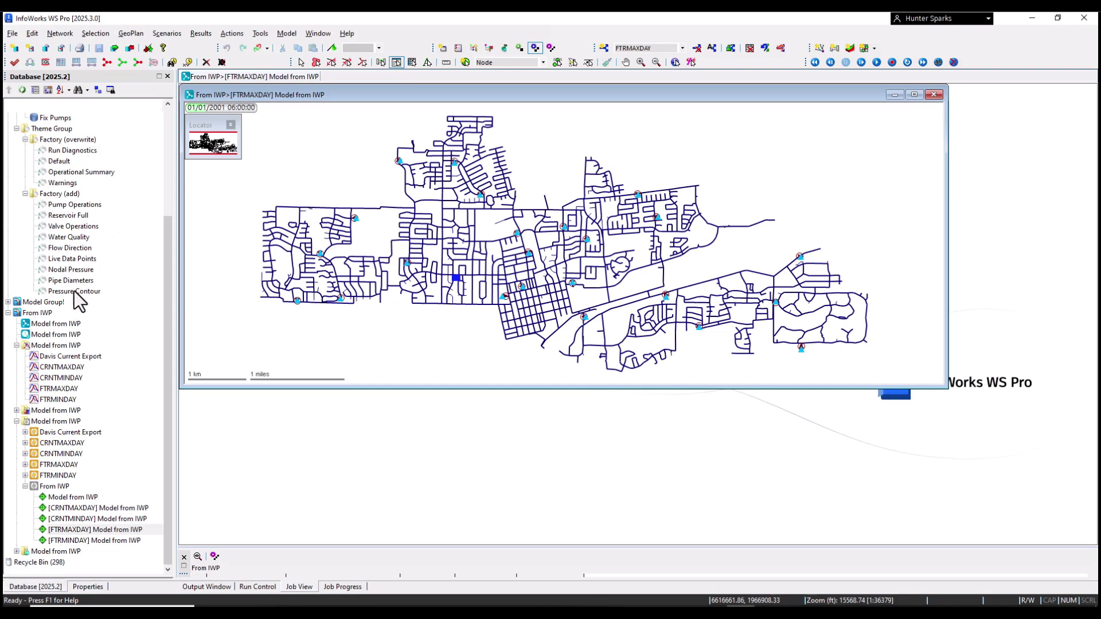
{"action": "mouse_move", "coordinate": [80, 299]}
{"action": "left_mouse_down"}
{"action": "mouse_move", "coordinate": [381, 327]}
{"action": "mouse_move", "coordinate": [441, 280]}
{"action": "left_mouse_up"}
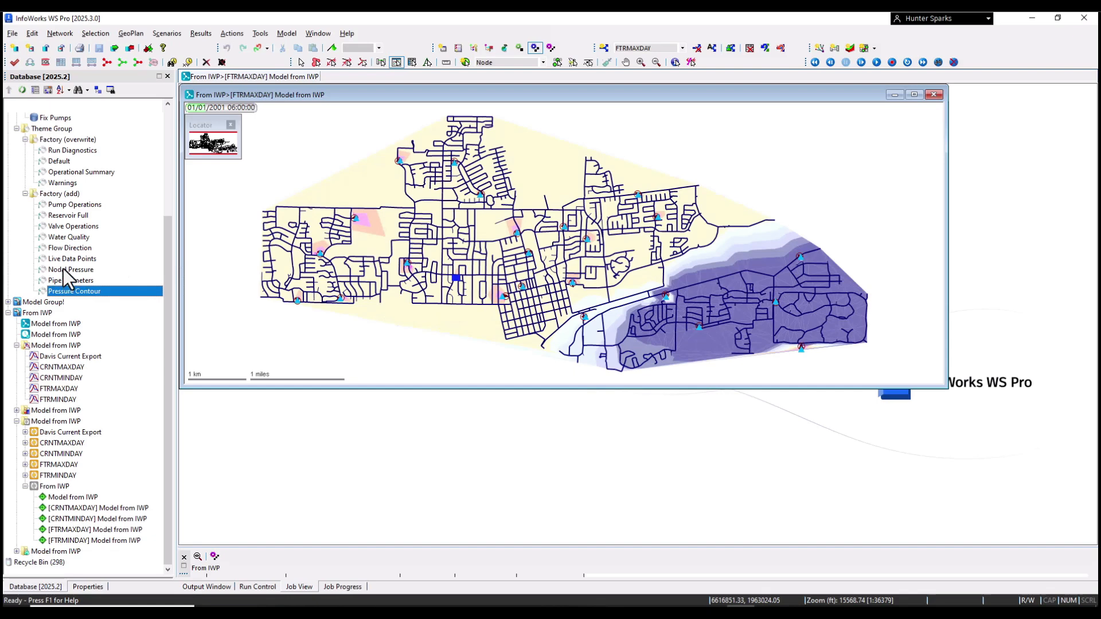
Step: Add the Nodal Pressure, Flow Direction and Pipe Diameters themes to the results map
{"action": "left_click_drag", "start_coordinate": [63, 269], "coordinate": [311, 310]}
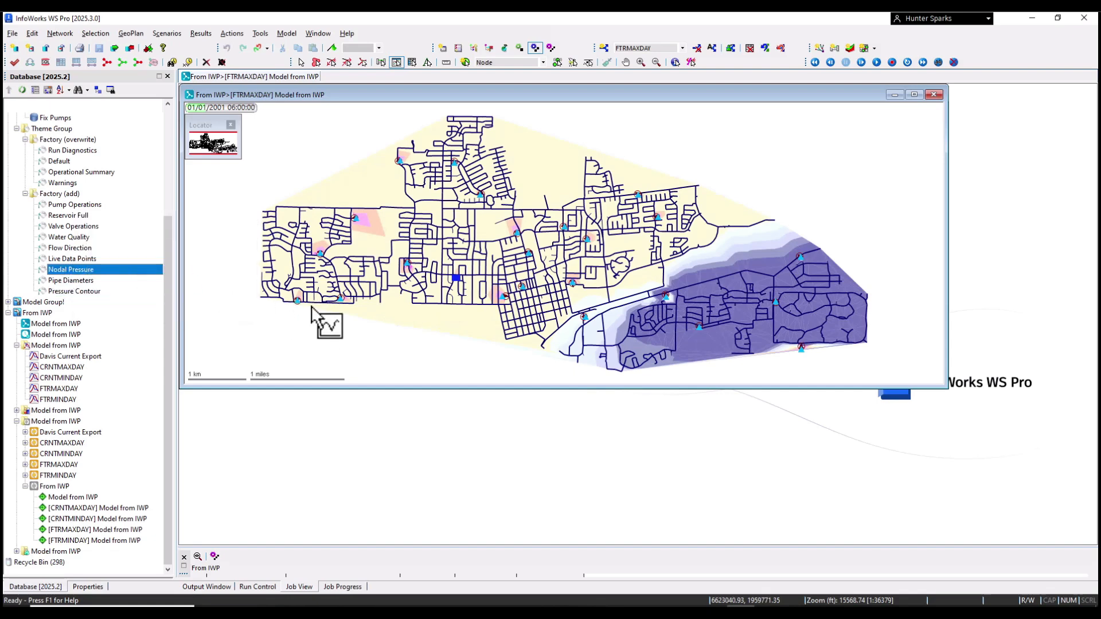
{"action": "scroll", "coordinate": [328, 218], "scroll_direction": "up", "scroll_amount": 4}
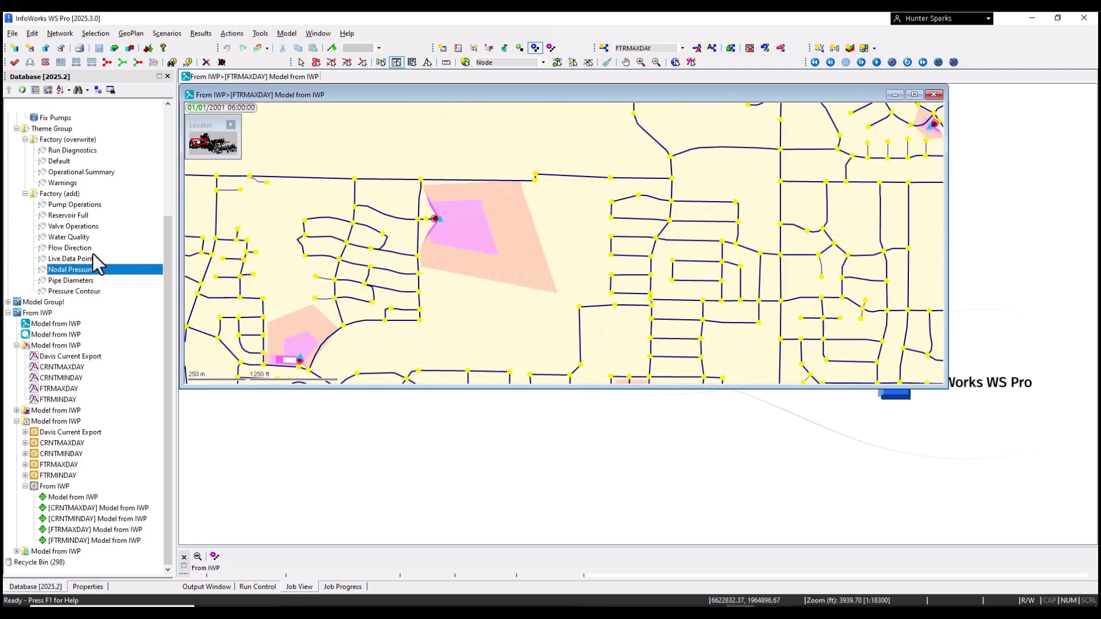
{"action": "left_click_drag", "start_coordinate": [70, 248], "coordinate": [349, 223]}
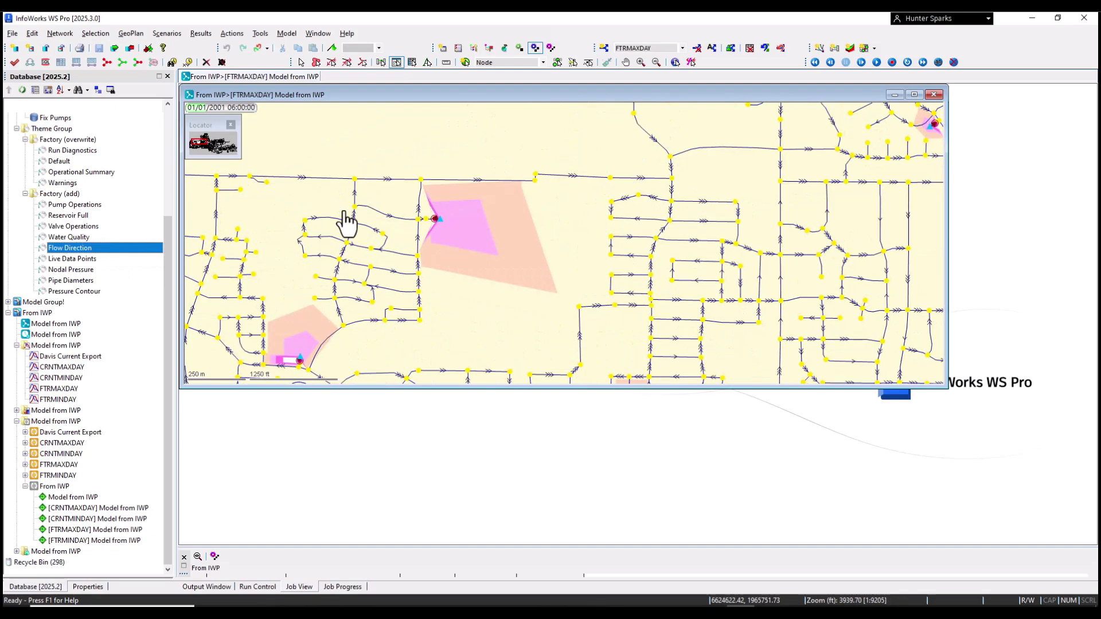
{"action": "left_click_drag", "start_coordinate": [72, 280], "coordinate": [288, 275]}
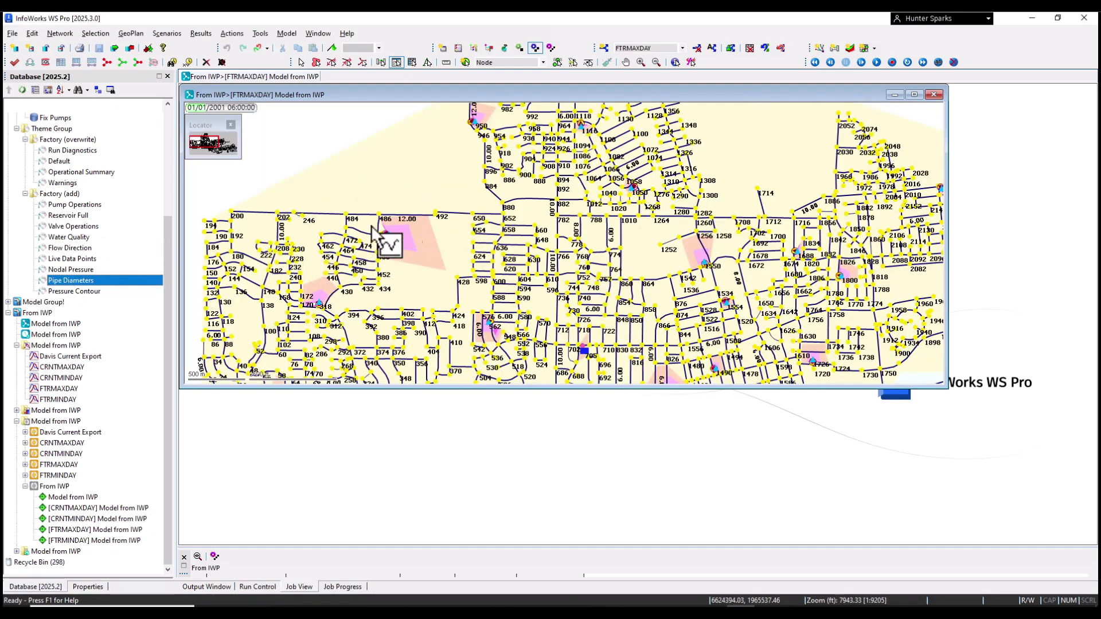
{"action": "scroll", "coordinate": [341, 198], "scroll_direction": "up", "scroll_amount": 3}
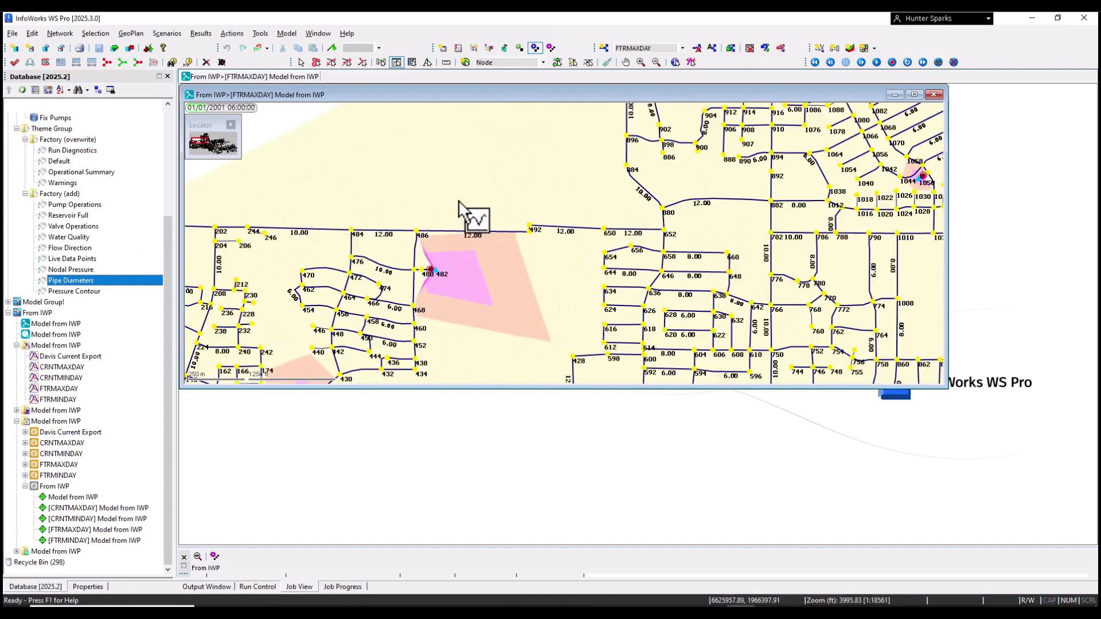
{"action": "scroll", "coordinate": [477, 201], "scroll_direction": "down", "scroll_amount": 3}
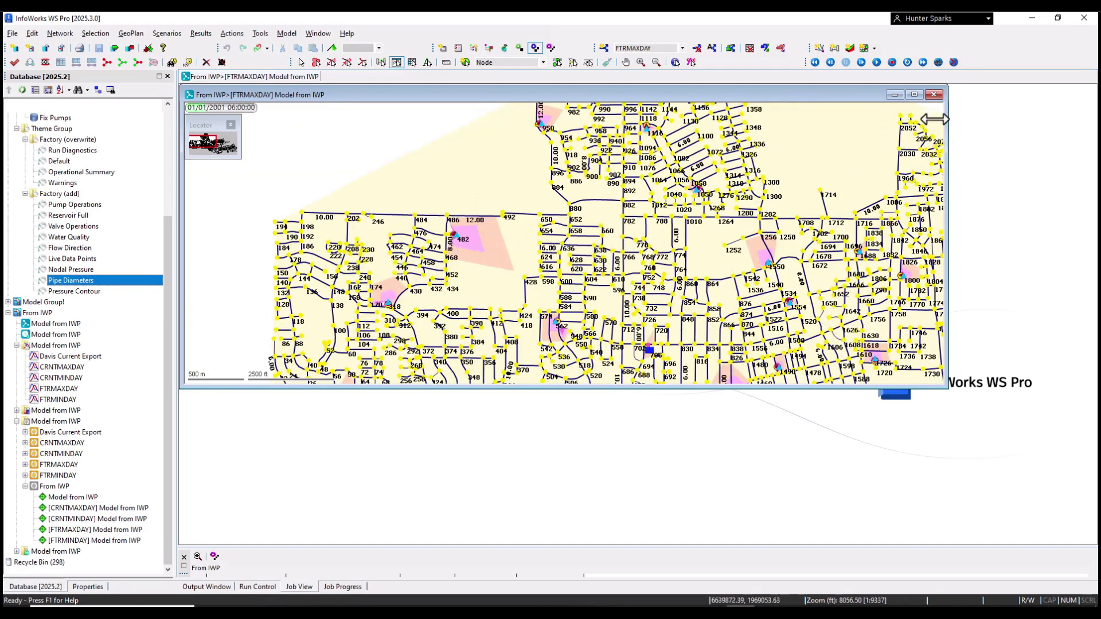
Step: Make the map window narrower and taller, then zoom in
{"action": "left_click_drag", "start_coordinate": [933, 119], "coordinate": [762, 113]}
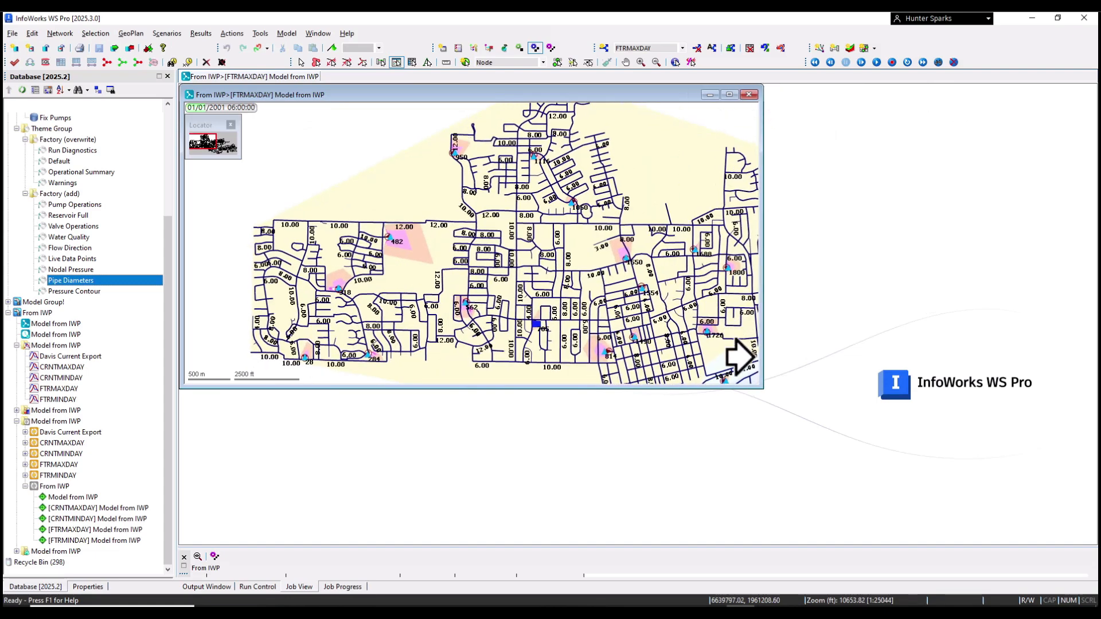
{"action": "left_click_drag", "start_coordinate": [759, 388], "coordinate": [769, 542]}
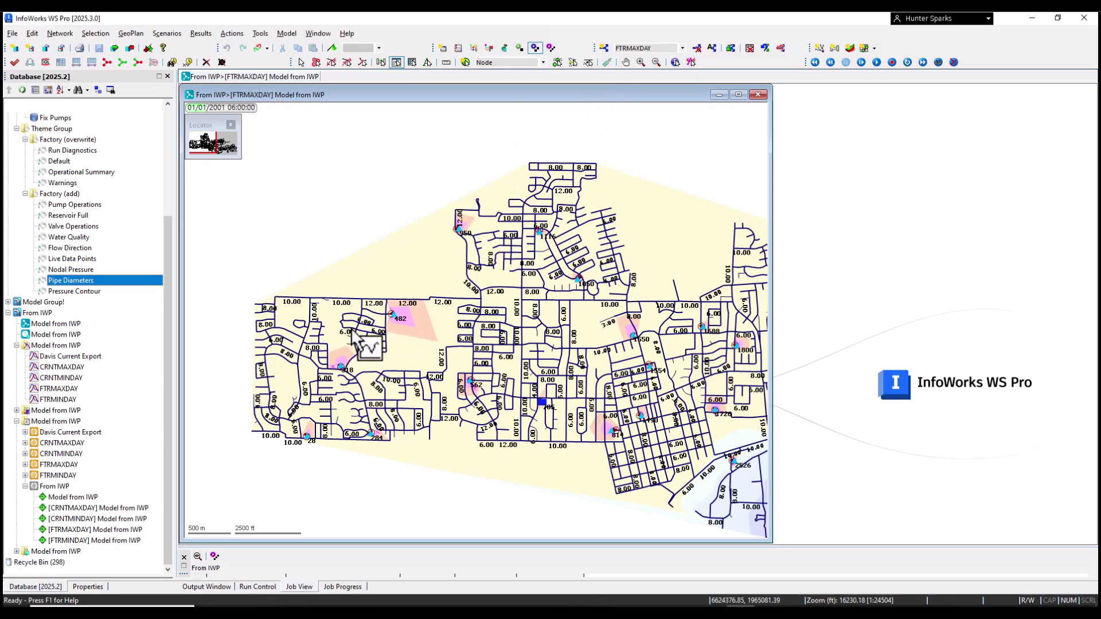
{"action": "scroll", "coordinate": [353, 332], "scroll_direction": "up", "scroll_amount": 5}
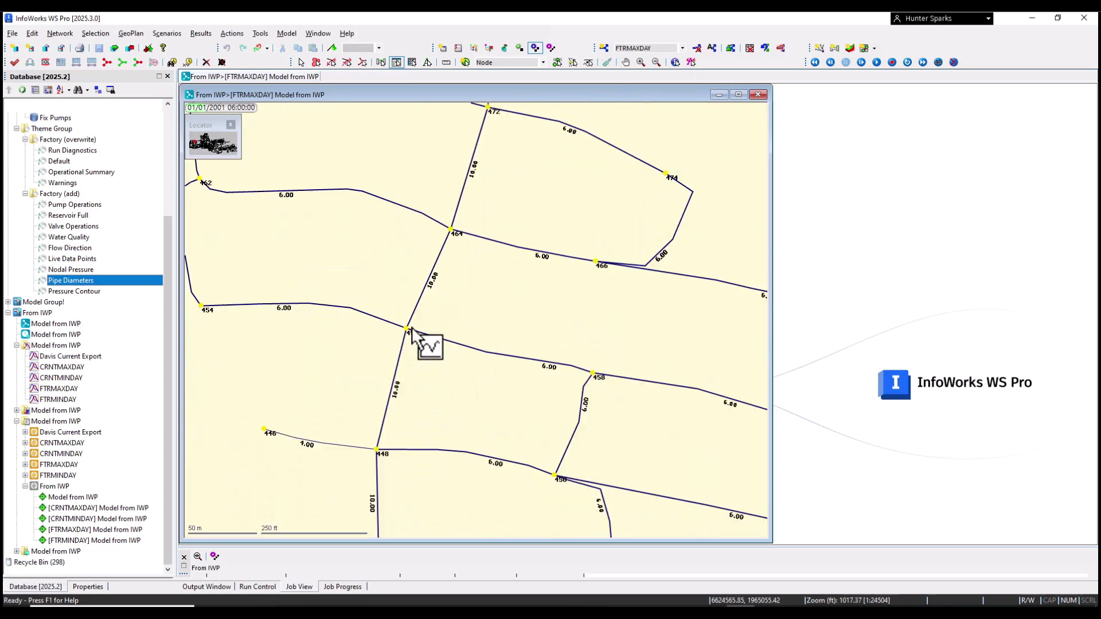
Step: Graph pressure at node 456 and move the graph beside the map
{"action": "left_click", "coordinate": [406, 331]}
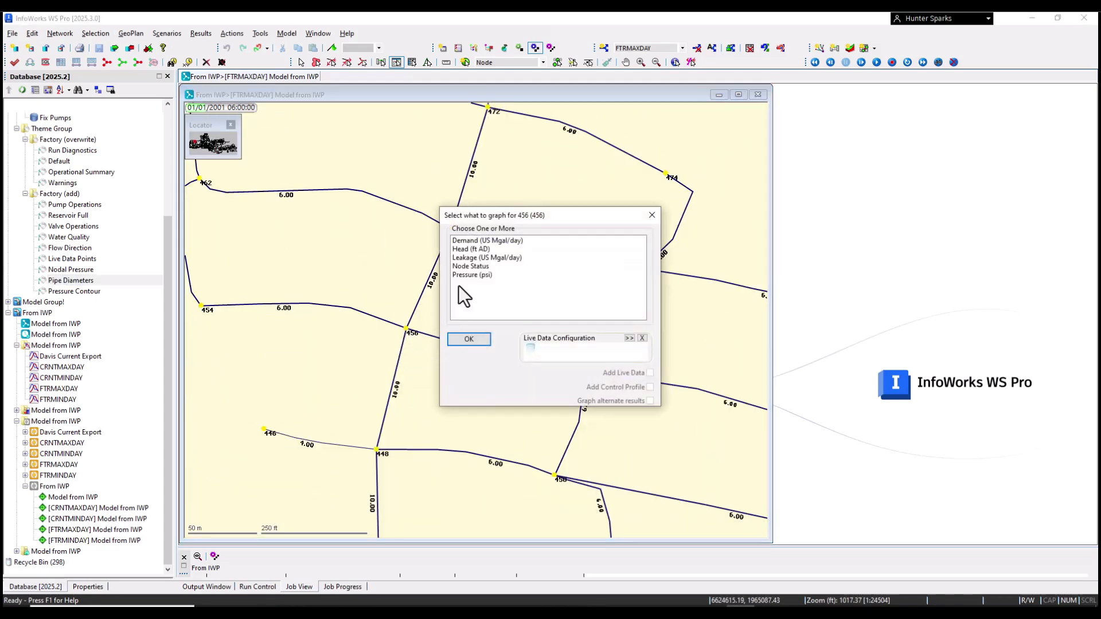
{"action": "left_click", "coordinate": [473, 273]}
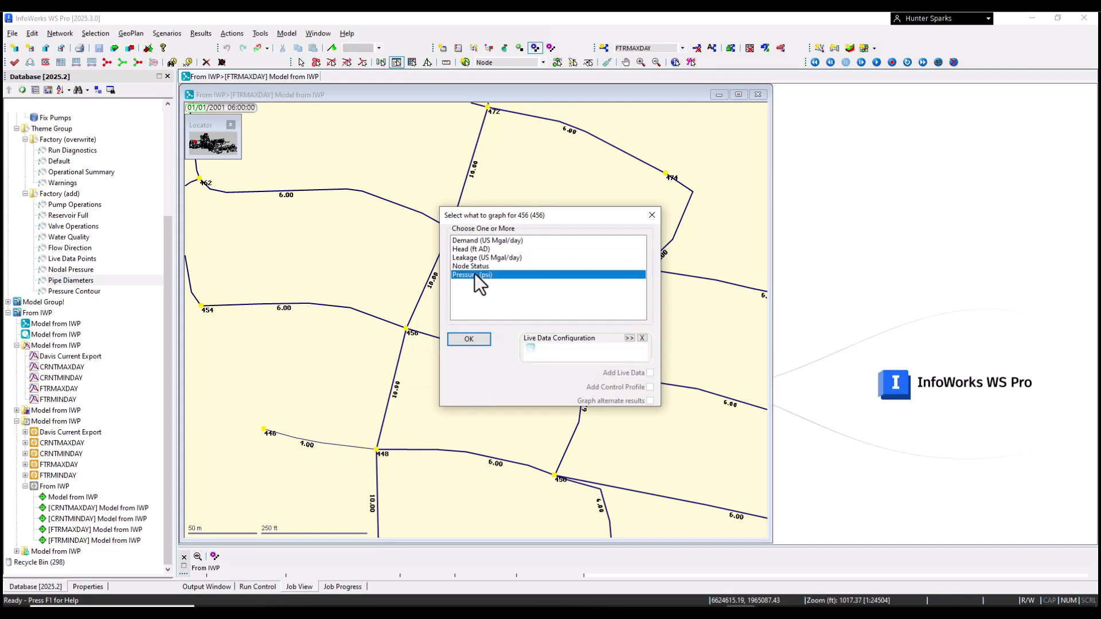
{"action": "left_click", "coordinate": [475, 340]}
{"action": "left_click_drag", "start_coordinate": [400, 172], "coordinate": [916, 93]}
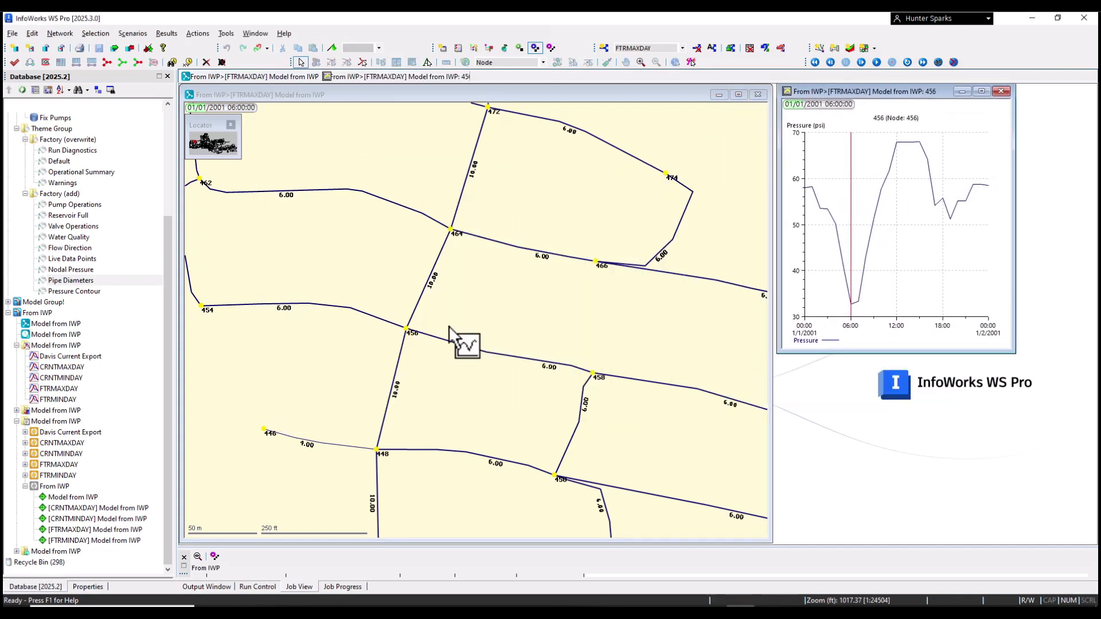
Step: Graph flow in pipe 434 and move that graph off the map
{"action": "left_click", "coordinate": [358, 311]}
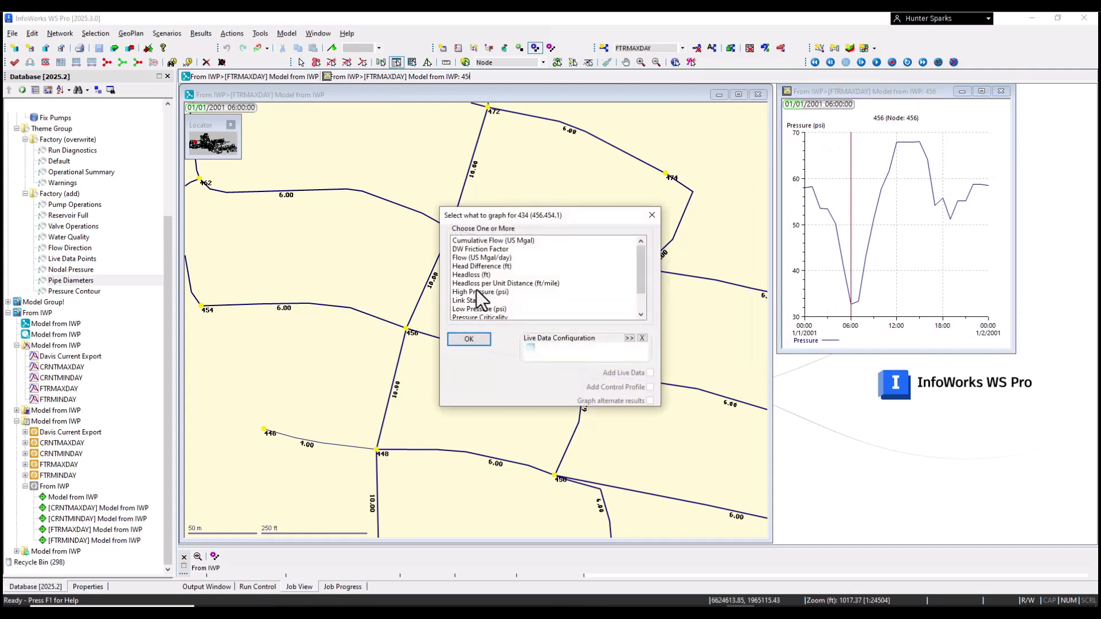
{"action": "scroll", "coordinate": [482, 298], "scroll_direction": "down", "scroll_amount": 2}
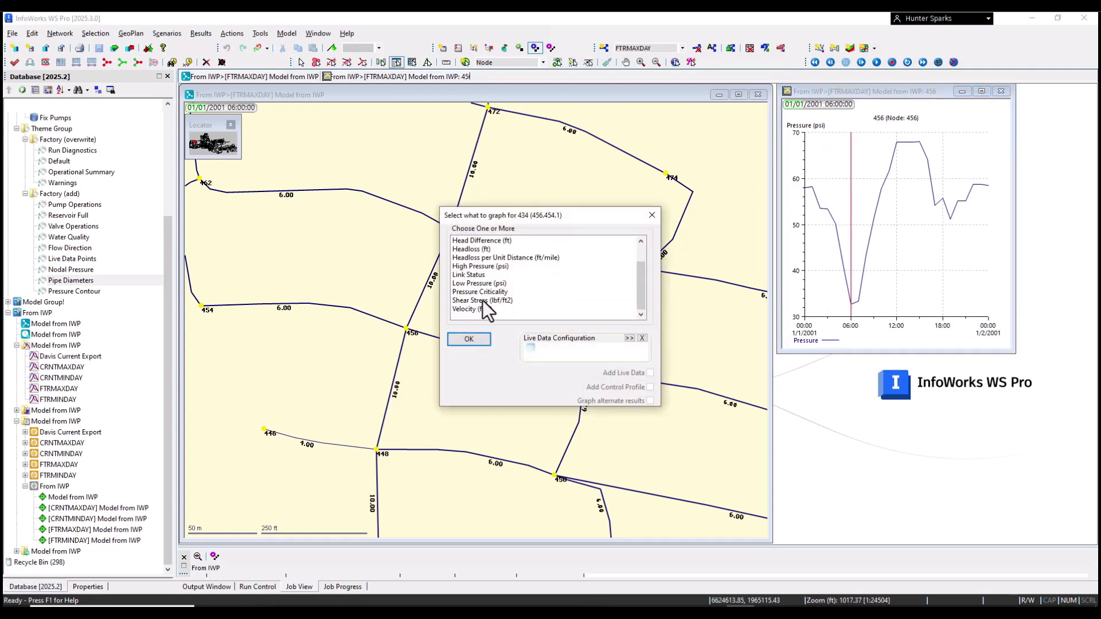
{"action": "scroll", "coordinate": [483, 299], "scroll_direction": "up", "scroll_amount": 1}
{"action": "scroll", "coordinate": [478, 301], "scroll_direction": "down", "scroll_amount": 2}
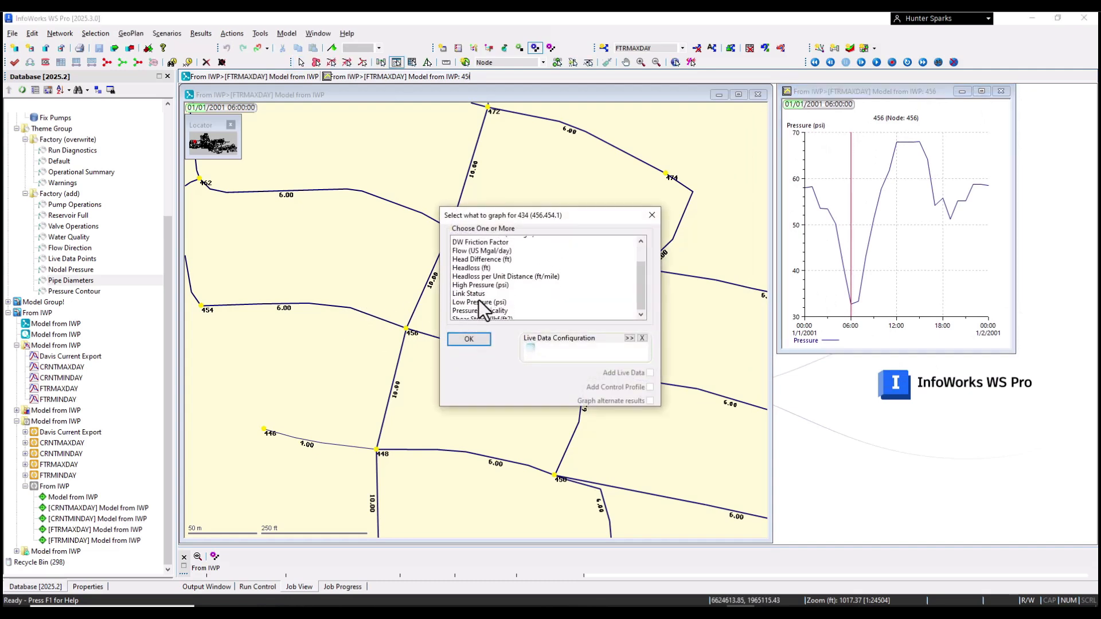
{"action": "scroll", "coordinate": [478, 305], "scroll_direction": "up", "scroll_amount": 2}
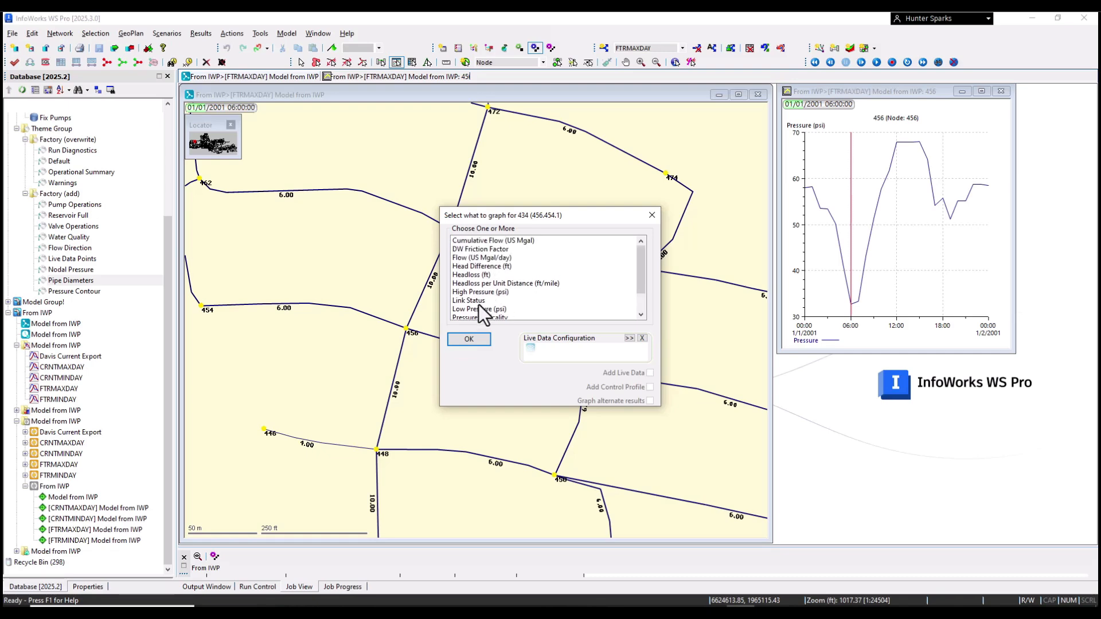
{"action": "left_click", "coordinate": [484, 261]}
{"action": "left_click", "coordinate": [468, 338]}
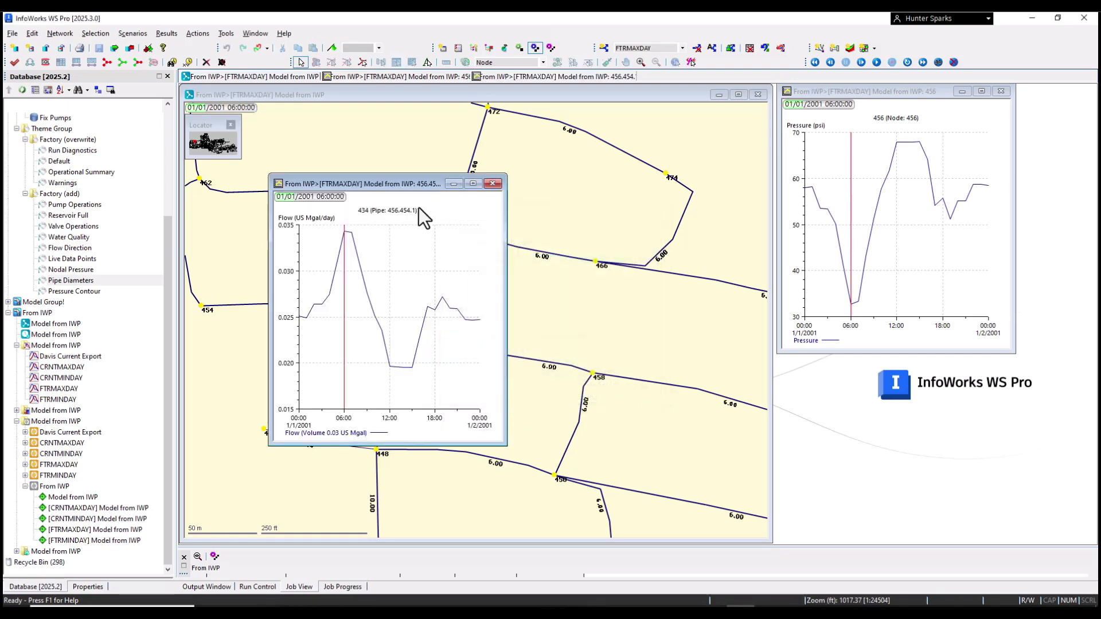
{"action": "left_click_drag", "start_coordinate": [398, 181], "coordinate": [966, 277]}
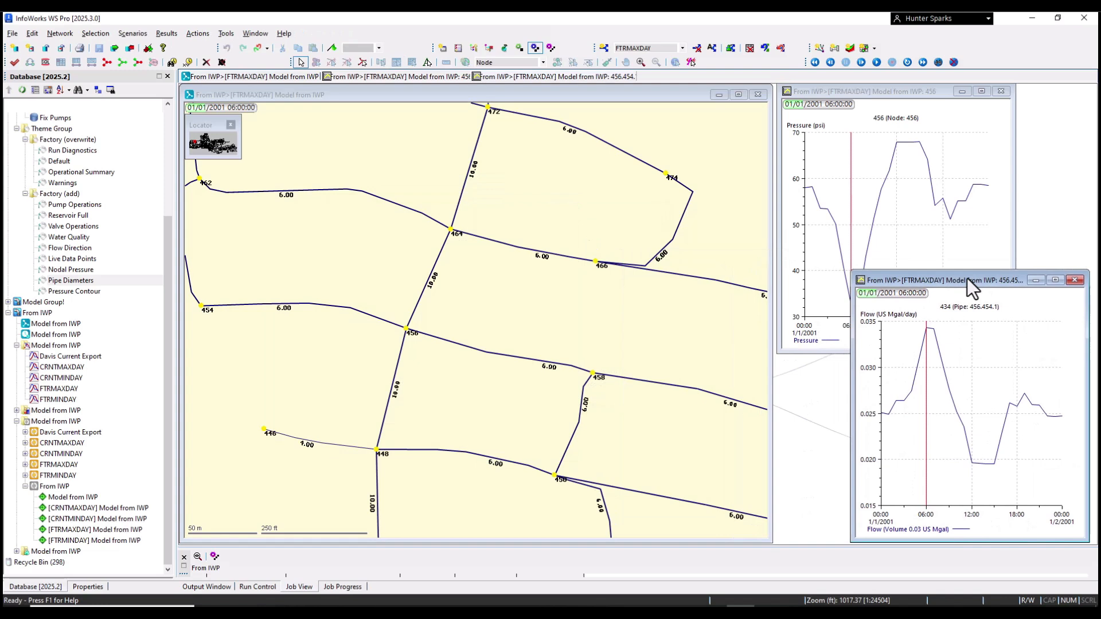
Step: Stack the pressure graph above the flow graph and step the results to 14:00
{"action": "left_click", "coordinate": [910, 90]}
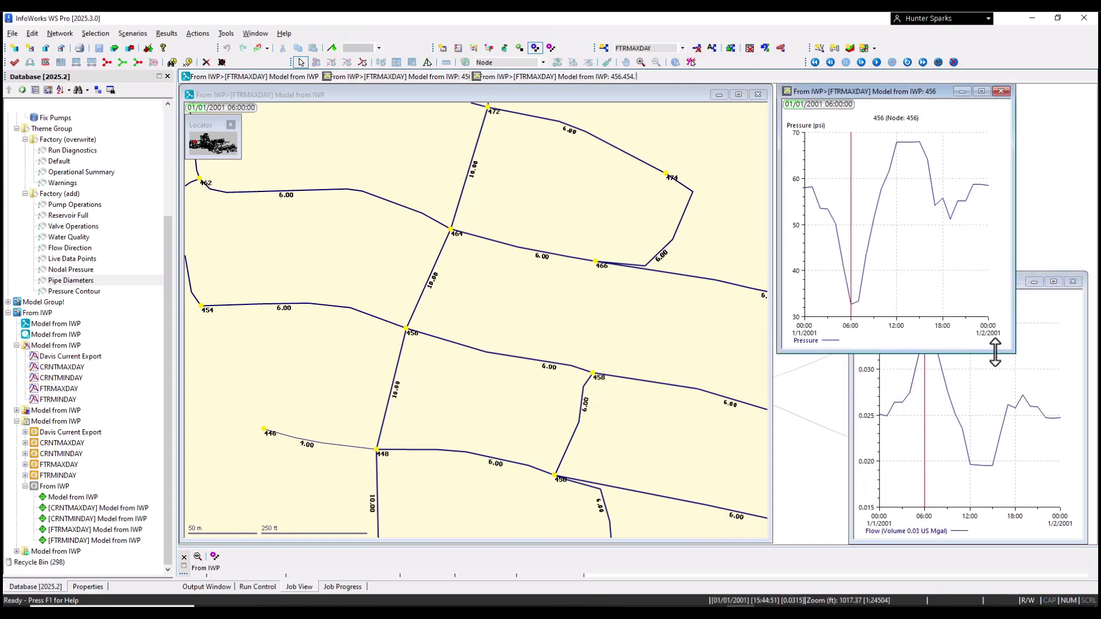
{"action": "left_click_drag", "start_coordinate": [1006, 352], "coordinate": [970, 293]}
{"action": "left_click", "coordinate": [1017, 287]}
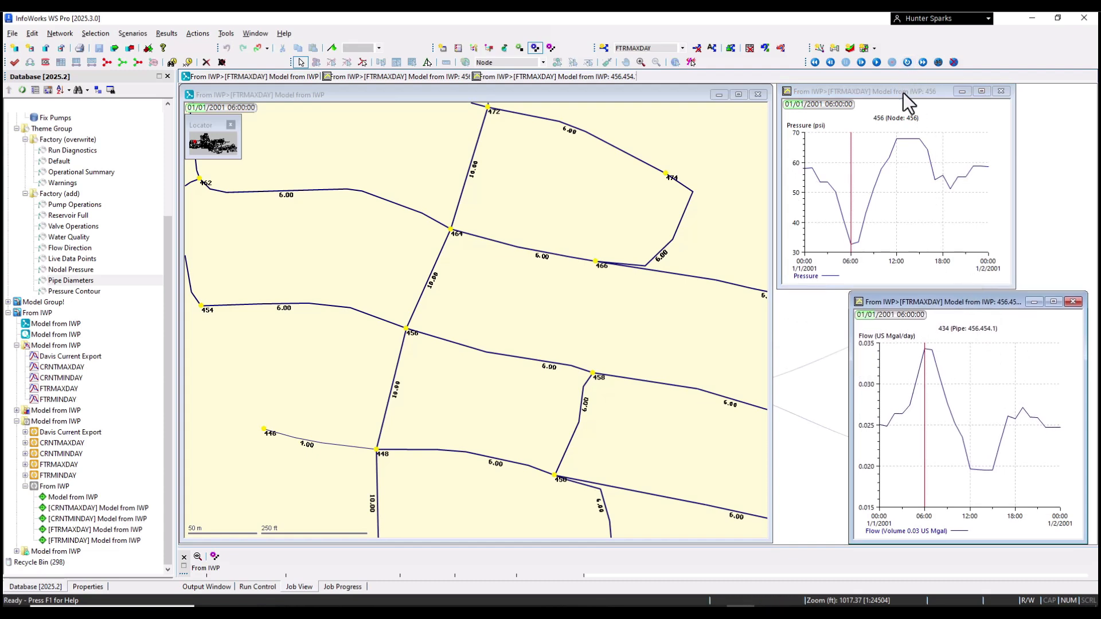
{"action": "left_click_drag", "start_coordinate": [902, 92], "coordinate": [976, 94]}
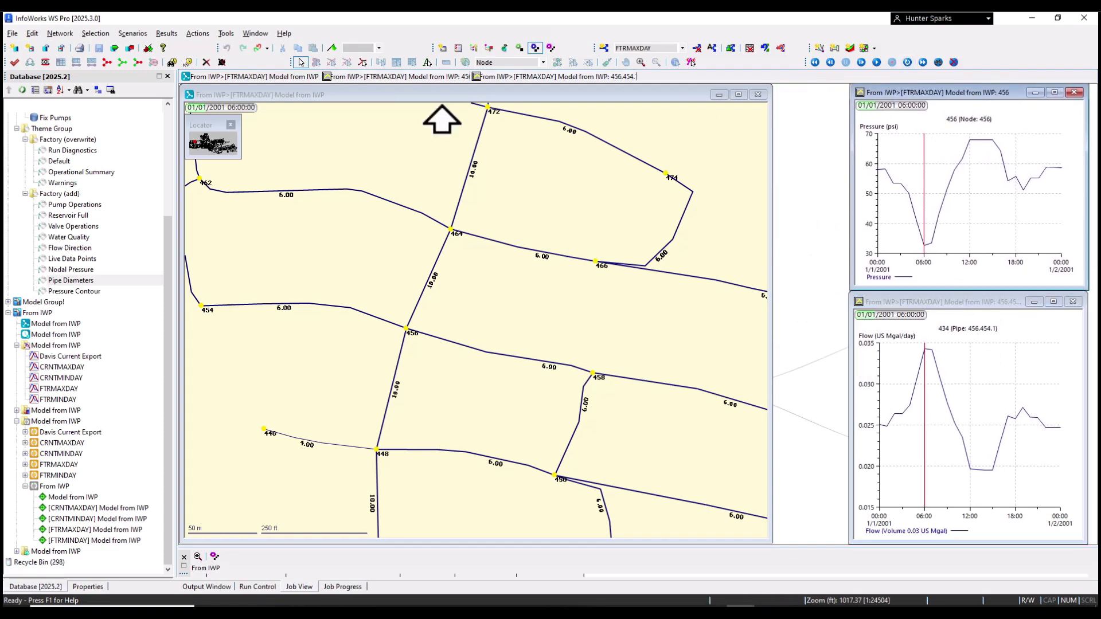
{"action": "mouse_move", "coordinate": [205, 110]}
{"action": "left_mouse_down"}
{"action": "mouse_move", "coordinate": [239, 109]}
{"action": "mouse_move", "coordinate": [210, 108]}
{"action": "left_mouse_up"}
{"action": "scroll", "coordinate": [395, 252], "scroll_direction": "down", "scroll_amount": 2}
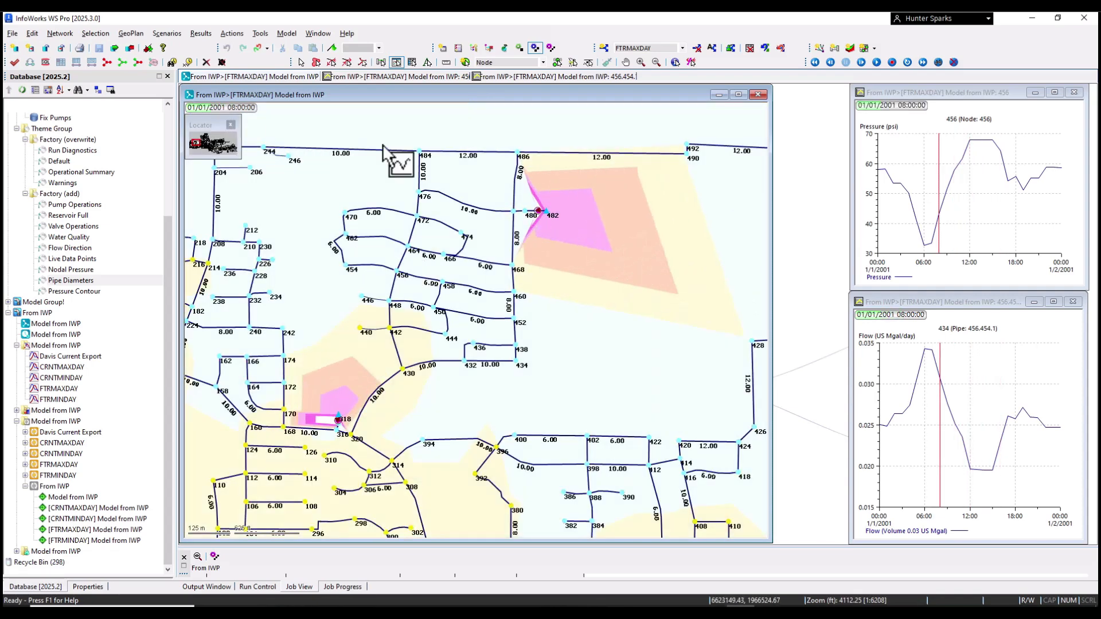
{"action": "mouse_move", "coordinate": [938, 201]}
{"action": "left_mouse_down"}
{"action": "mouse_move", "coordinate": [972, 196]}
{"action": "mouse_move", "coordinate": [926, 192]}
{"action": "left_mouse_up"}
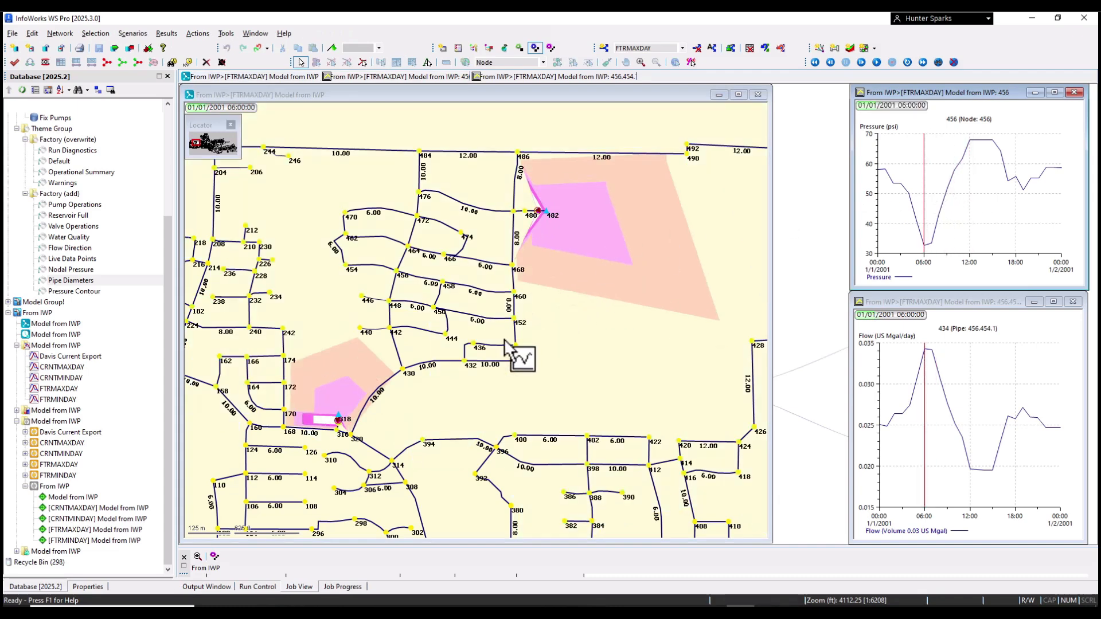
{"action": "scroll", "coordinate": [504, 339], "scroll_direction": "down", "scroll_amount": 3}
{"action": "scroll", "coordinate": [504, 340], "scroll_direction": "down", "scroll_amount": 3}
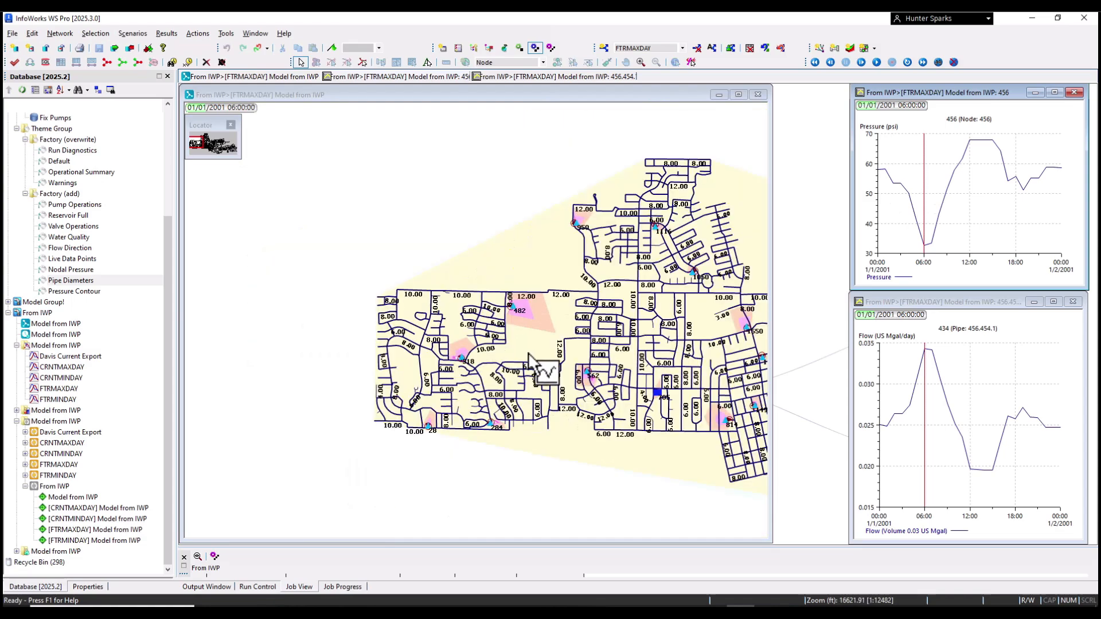
{"action": "scroll", "coordinate": [535, 325], "scroll_direction": "up", "scroll_amount": 1}
{"action": "left_click_drag", "start_coordinate": [556, 312], "coordinate": [410, 323]}
{"action": "scroll", "coordinate": [518, 306], "scroll_direction": "down", "scroll_amount": 1}
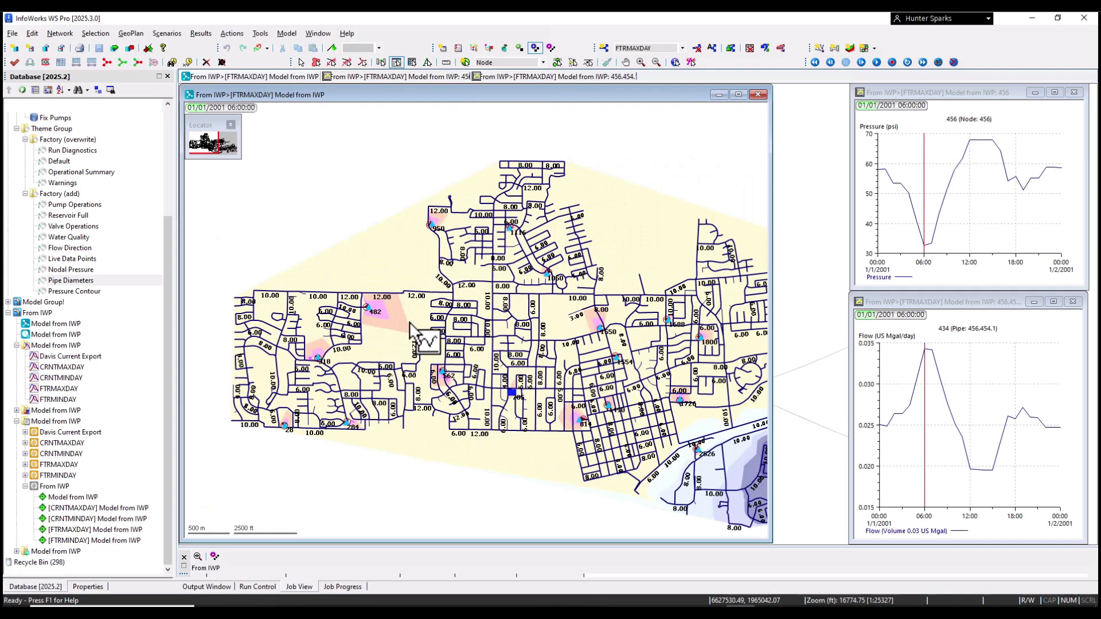
{"action": "left_click_drag", "start_coordinate": [410, 323], "coordinate": [433, 324]}
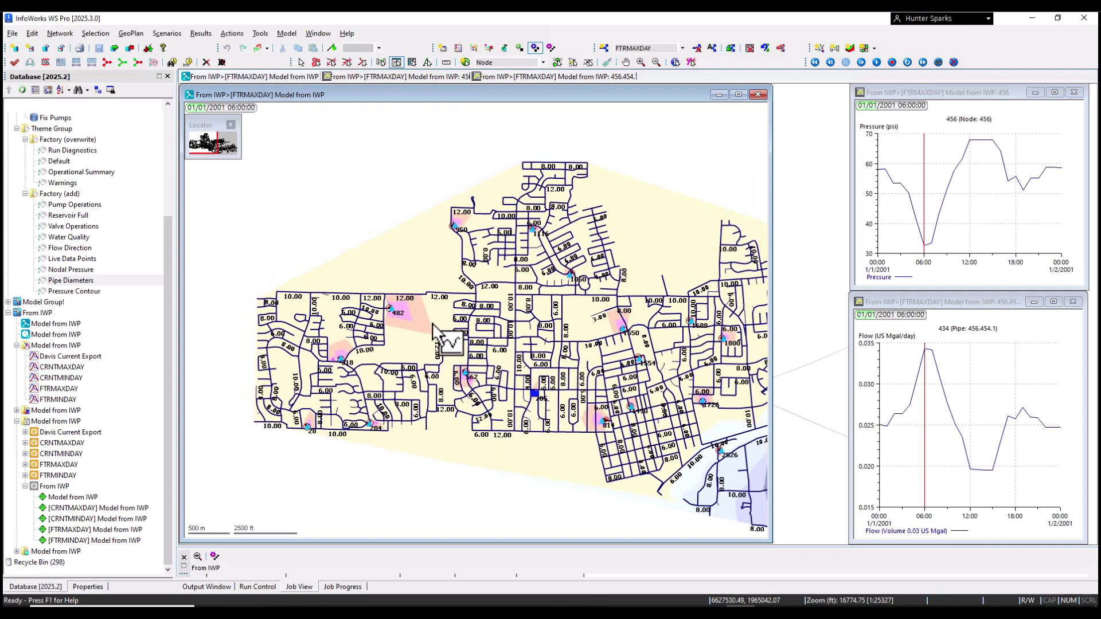